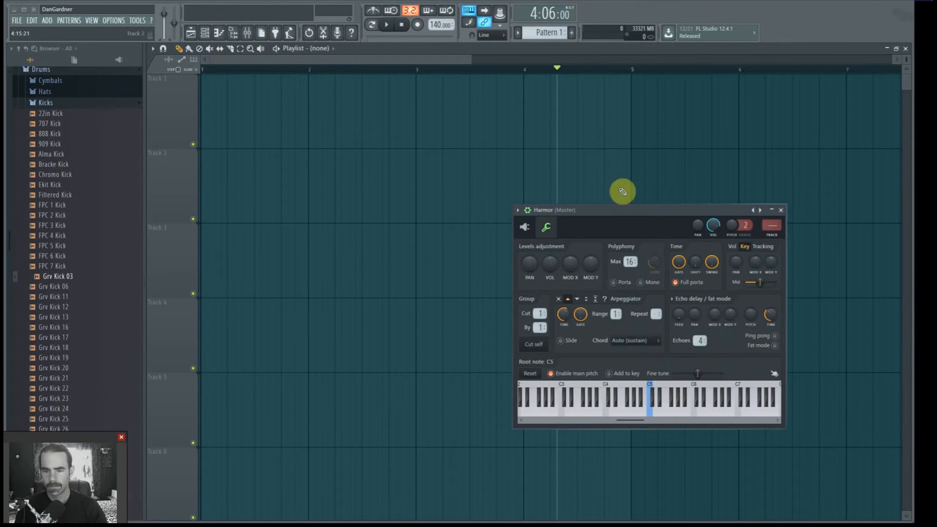
- Tweak Harmor's volume level adjustment, create an automation clip for it, and place the clip on Track 2 at bar 3
mouse_move(628, 205)
left_mouse_down()
mouse_move(555, 162)
mouse_move(639, 151)
mouse_move(632, 154)
left_mouse_up()
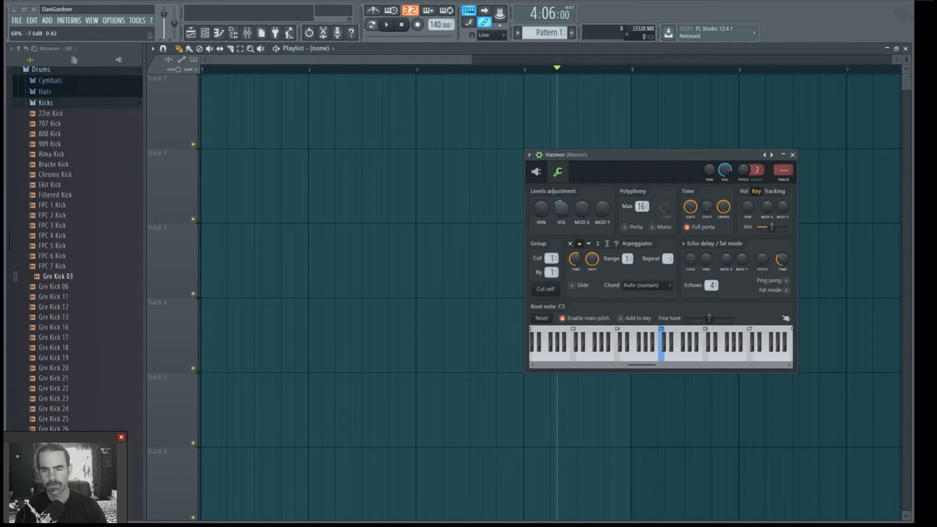
left_click_drag(601, 160, 936, 249)
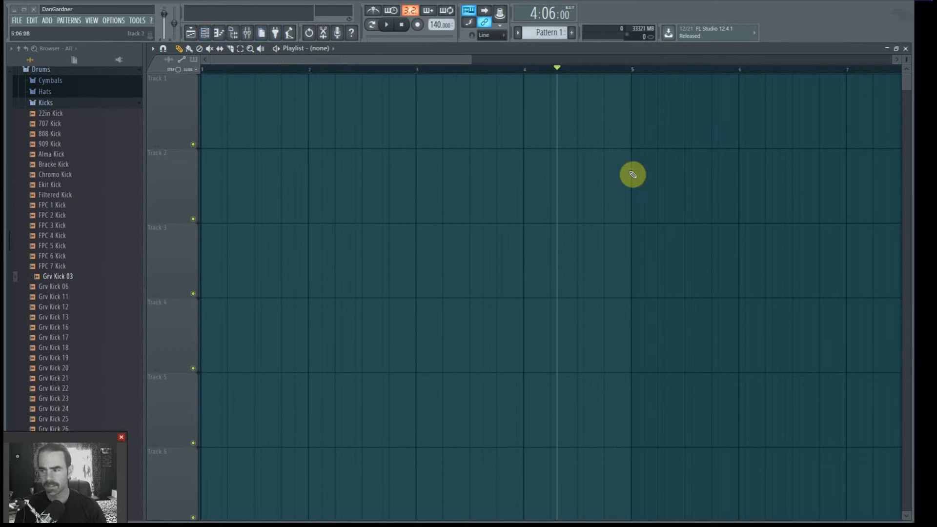
left_click(137, 20)
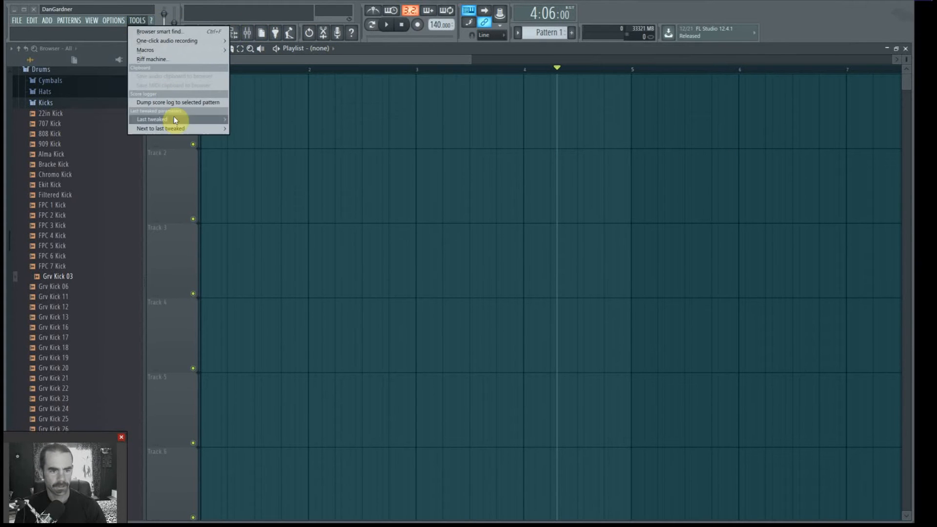
mouse_move(205, 120)
left_click(271, 176)
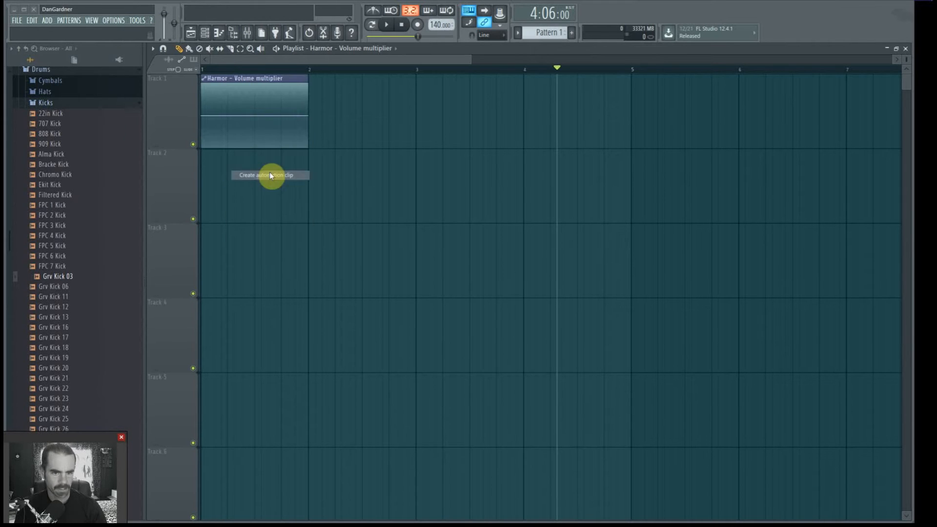
left_click_drag(251, 79, 470, 167)
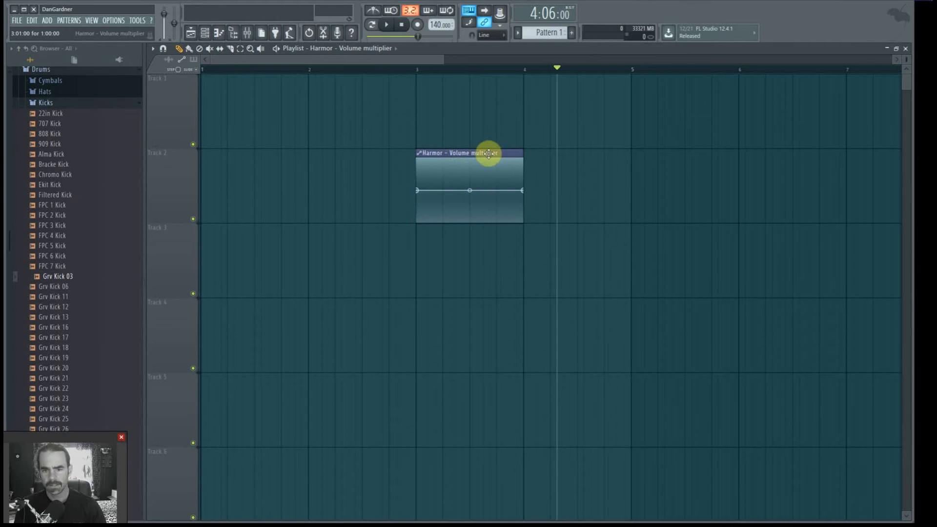
- Show Harmor's synthesizer page and move its window out of the way
left_click_drag(661, 161, 744, 123)
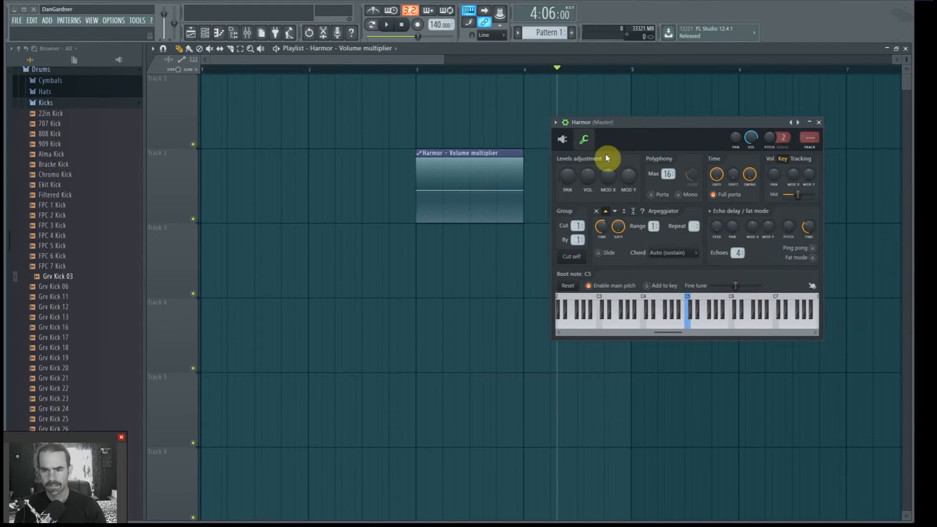
left_click(564, 142)
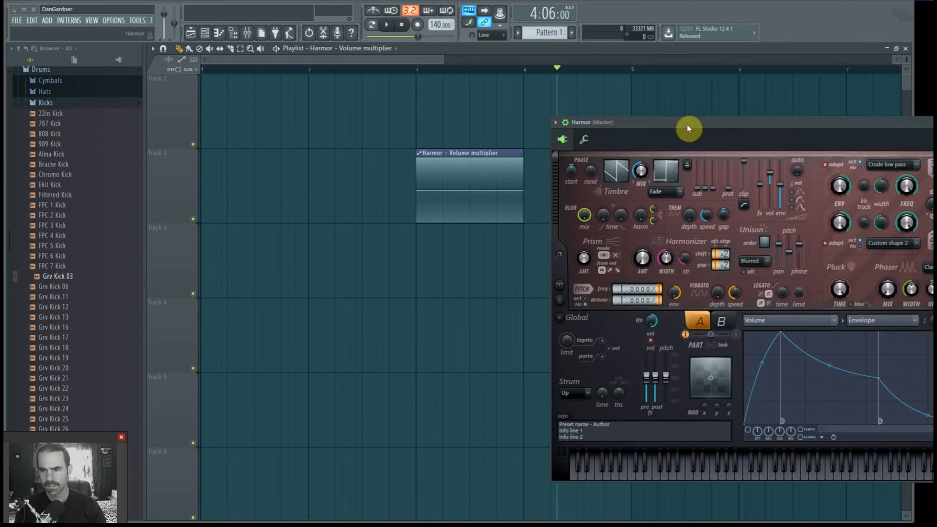
left_click_drag(659, 126, 936, 134)
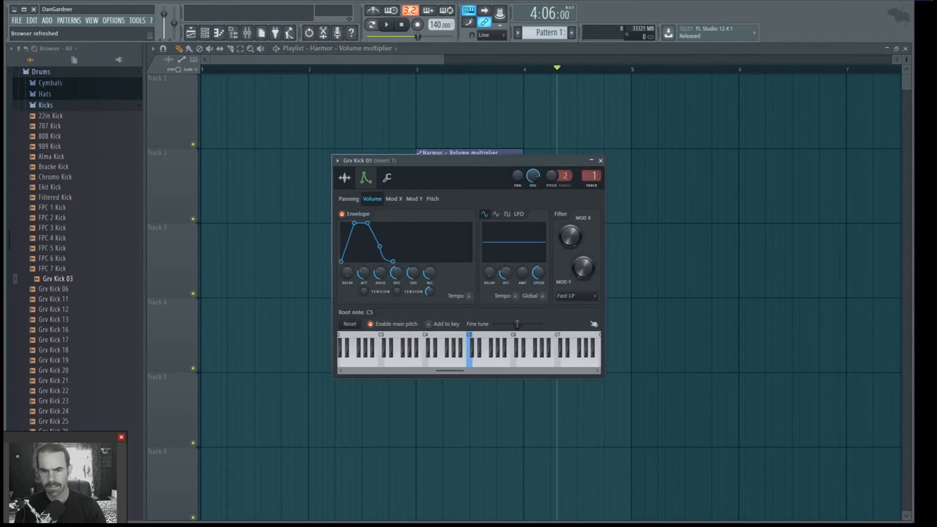
- Open the Grv Kick 03 channel's volume envelope and audition the kick at several pitches
left_click(350, 179)
left_click_drag(399, 160, 617, 139)
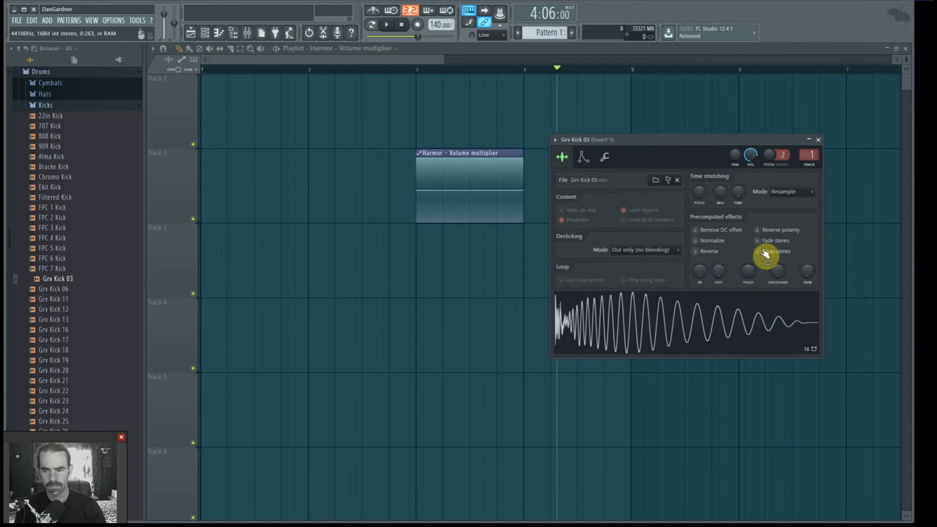
left_click(583, 157)
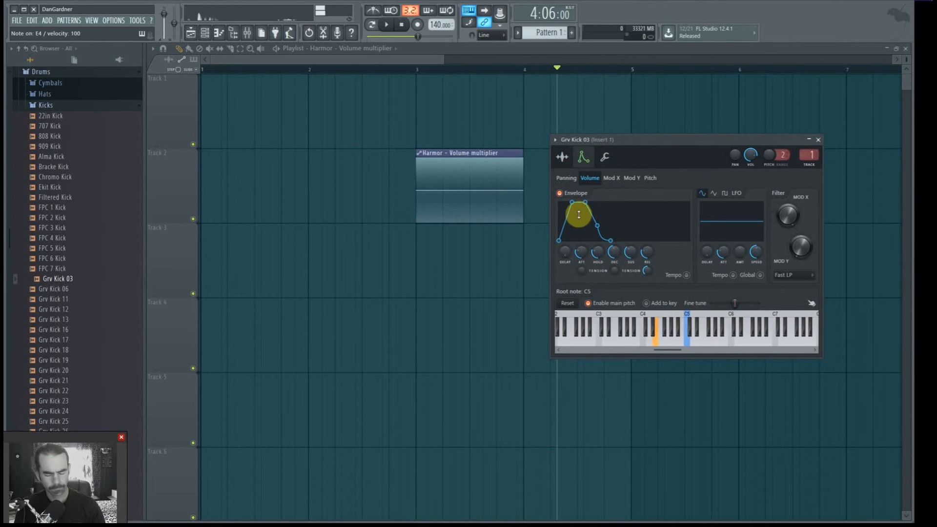
left_click(670, 330)
left_click(613, 340)
left_click(741, 339)
left_click(762, 343)
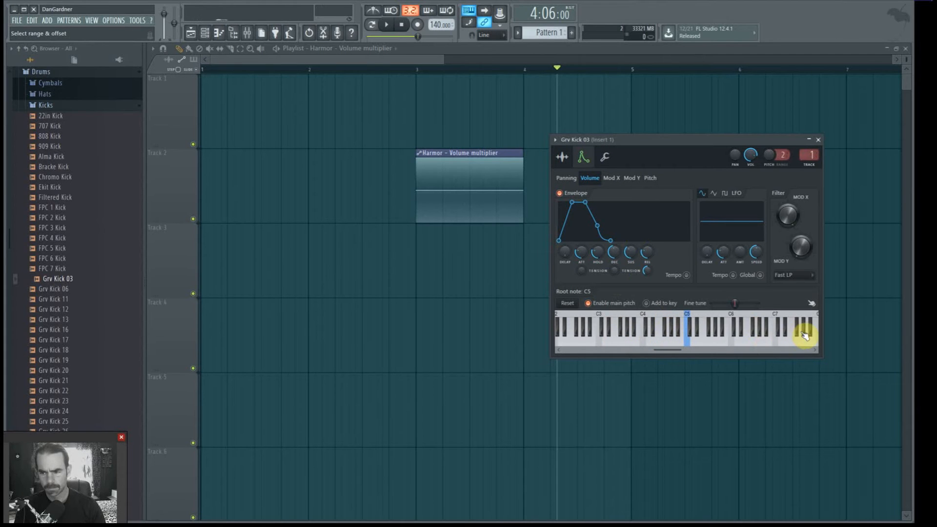
left_click(758, 349)
left_click(698, 327)
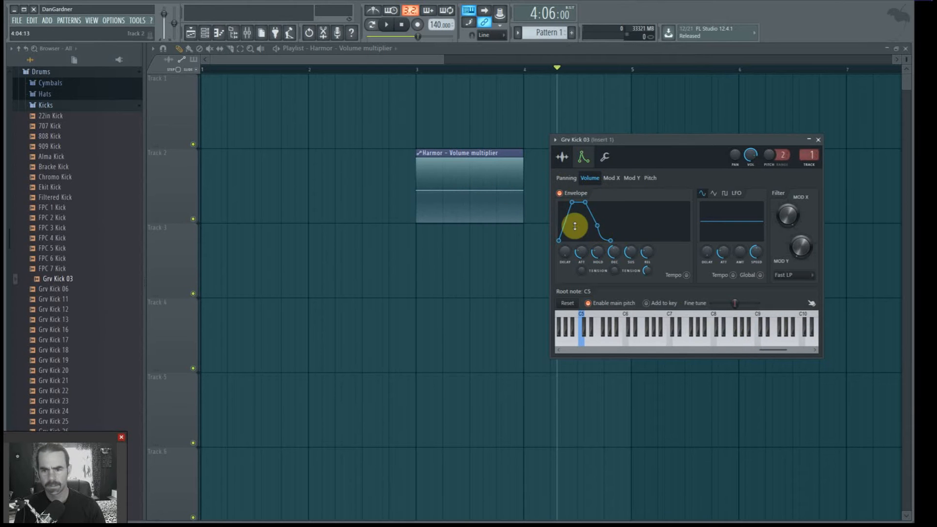
- Reduce the attack of Grv Kick 03's volume envelope to its minimum and audition the kick
left_click_drag(581, 252, 598, 281)
left_click(604, 330)
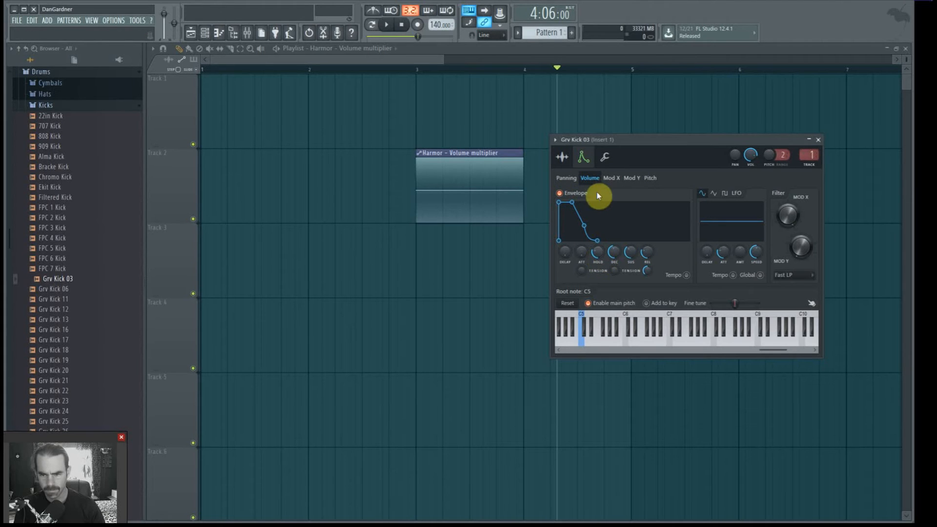
key("v")
key("v")
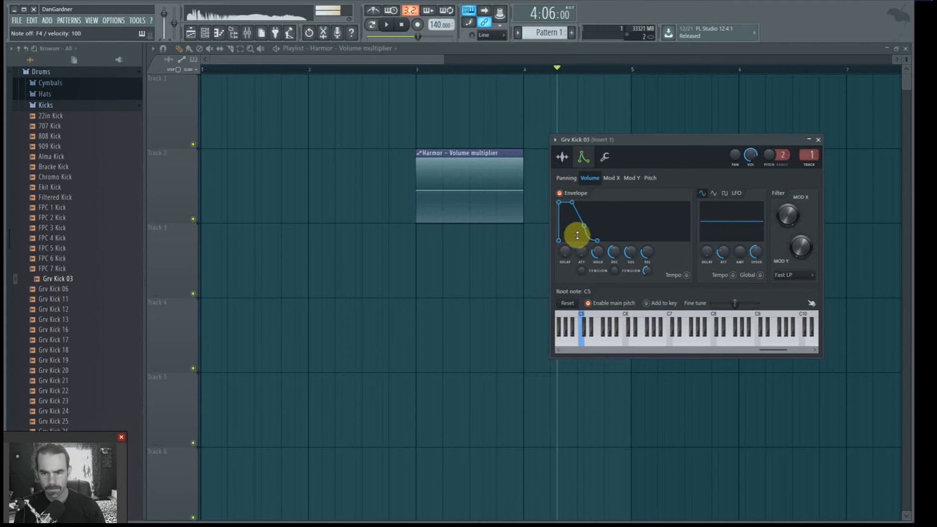
- Reduce the volume envelope's hold to its minimum, shorten the decay, and audition the kick repeatedly
left_click_drag(599, 254, 616, 266)
key("v")
key("v")
key("v")
key("v")
key("v")
key("v")
key("v")
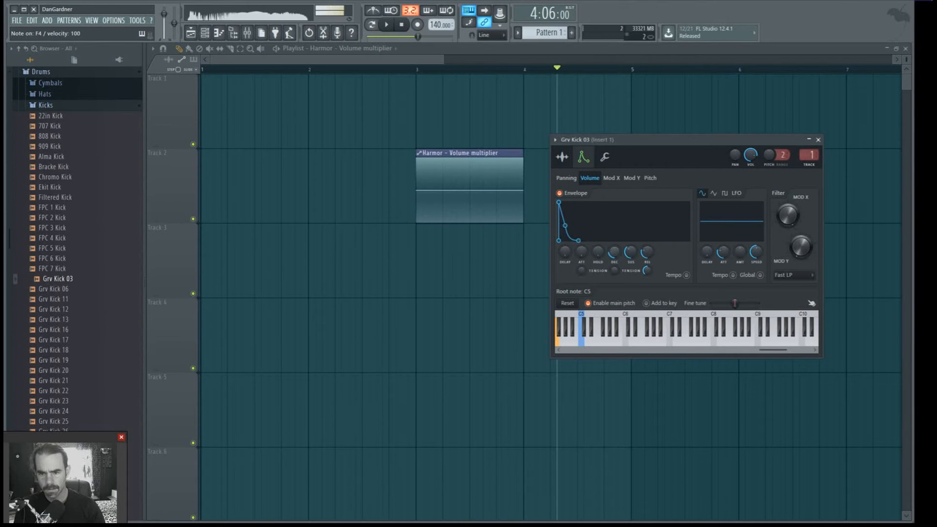
- Briefly play and stop the song, and audition the Grv Kick 03 sample from its waveform
key("space")
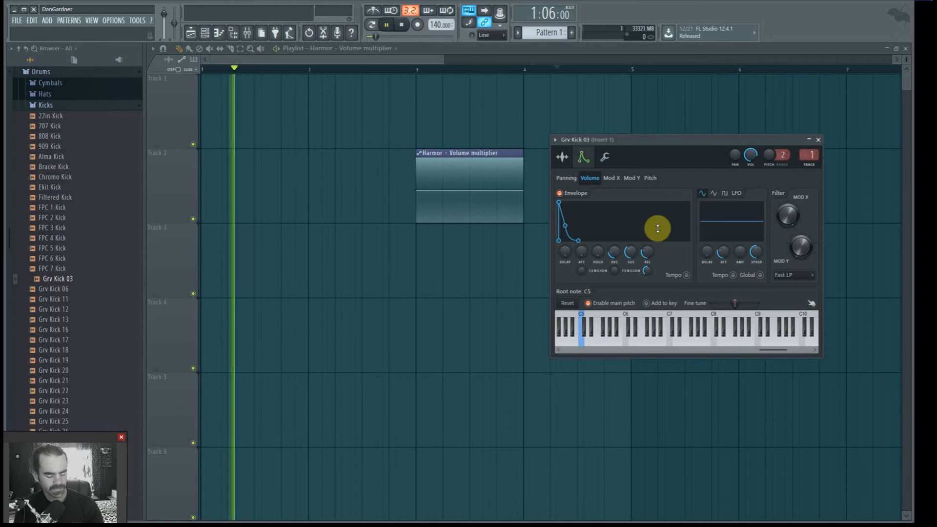
key("space")
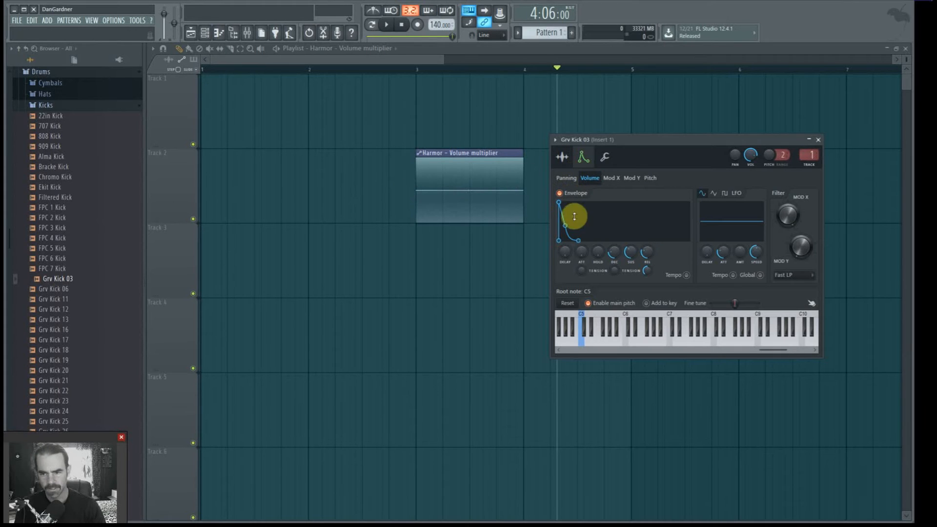
left_click(563, 157)
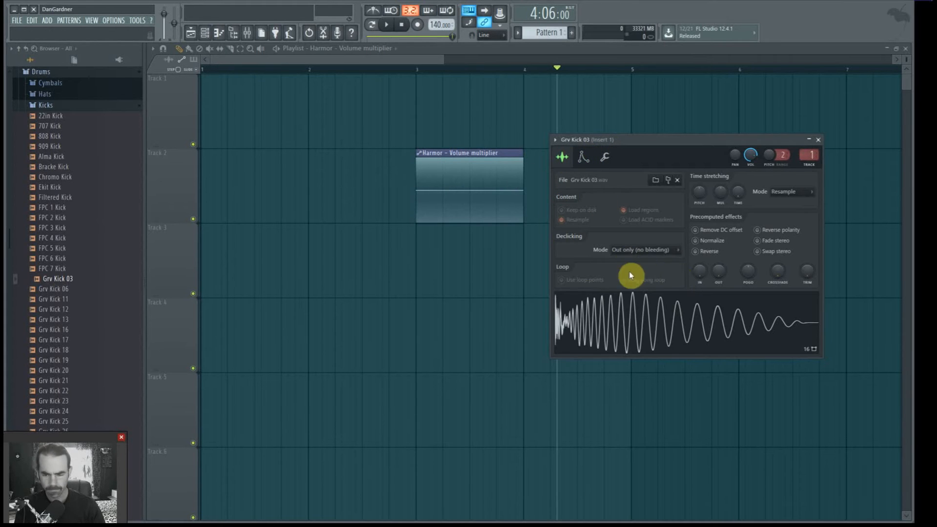
left_click(631, 328)
left_click(631, 329)
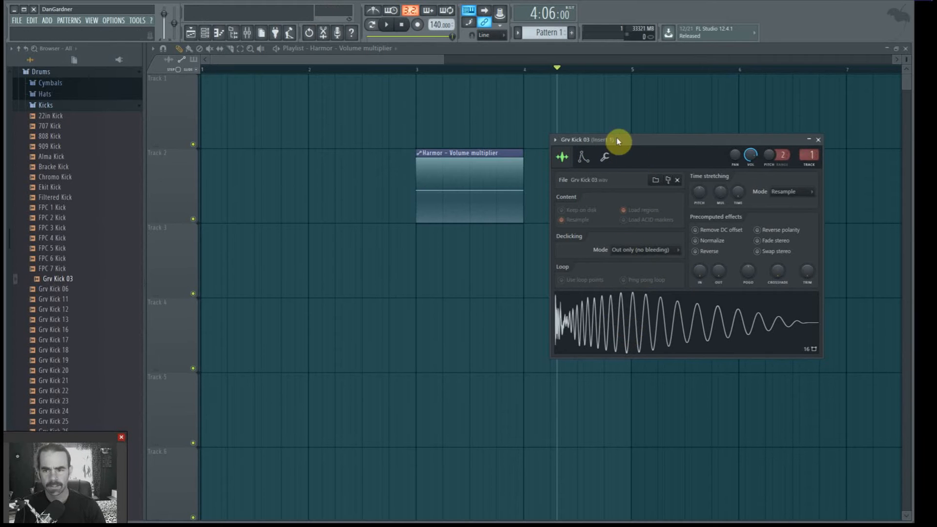
- Rename Pattern 1 to Kick and place the pattern on Track 1 at bar 3, above the automation clip
left_click_drag(616, 140, 680, 167)
left_click(571, 32)
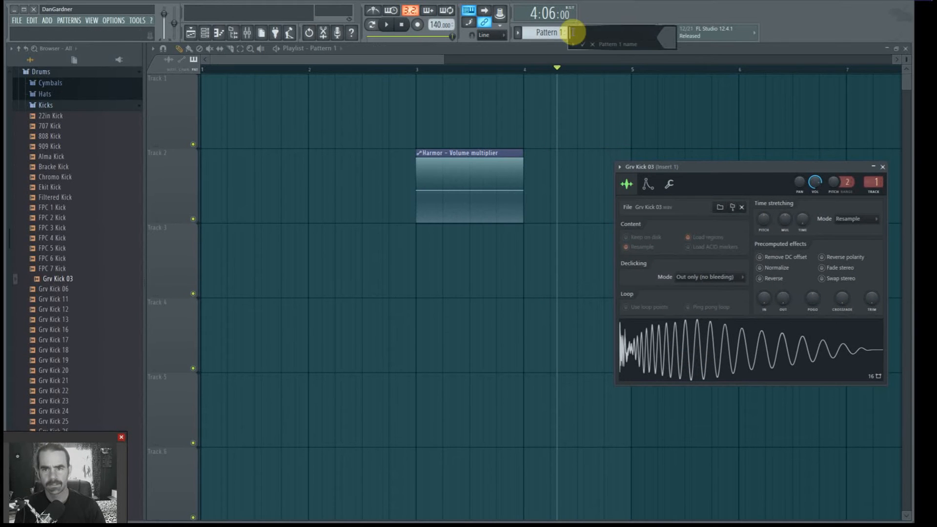
left_click(566, 143)
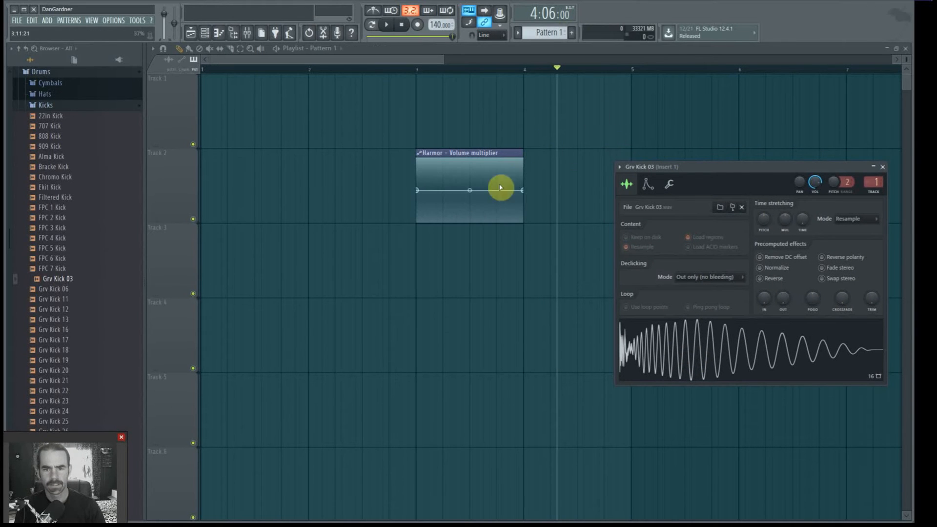
left_click(571, 33)
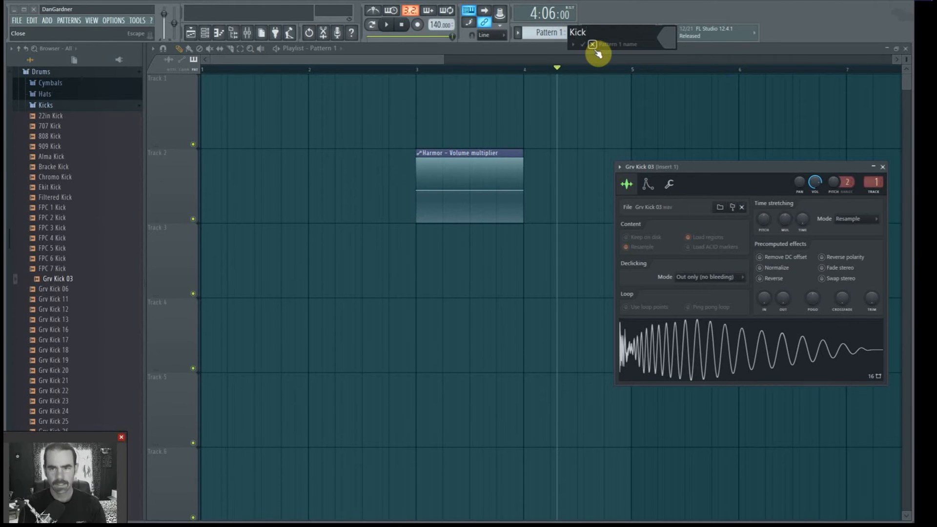
left_click(676, 44)
left_click(686, 93)
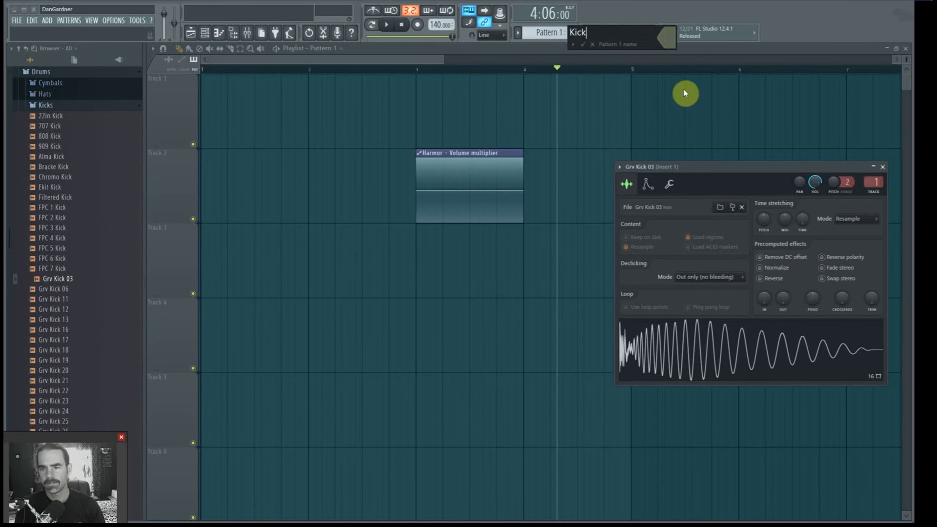
left_click(574, 44)
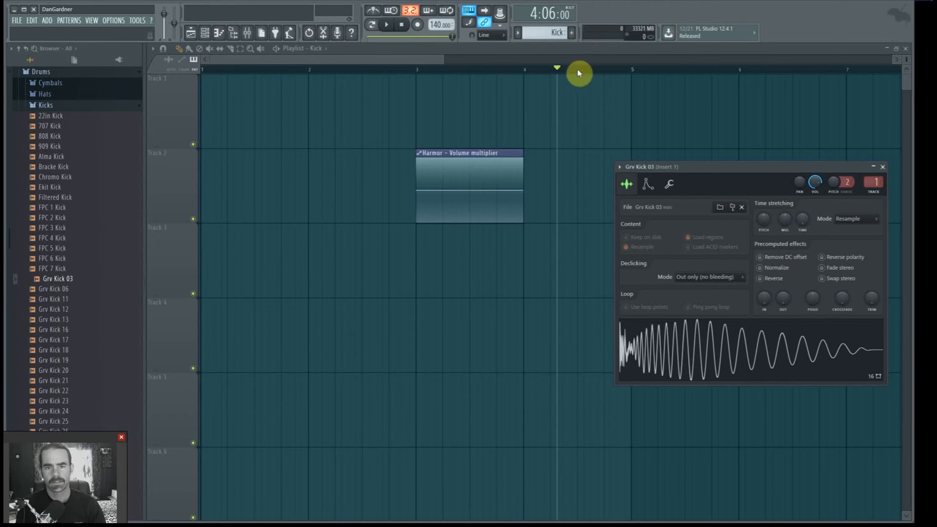
left_click(421, 99)
left_click_drag(477, 88, 489, 111)
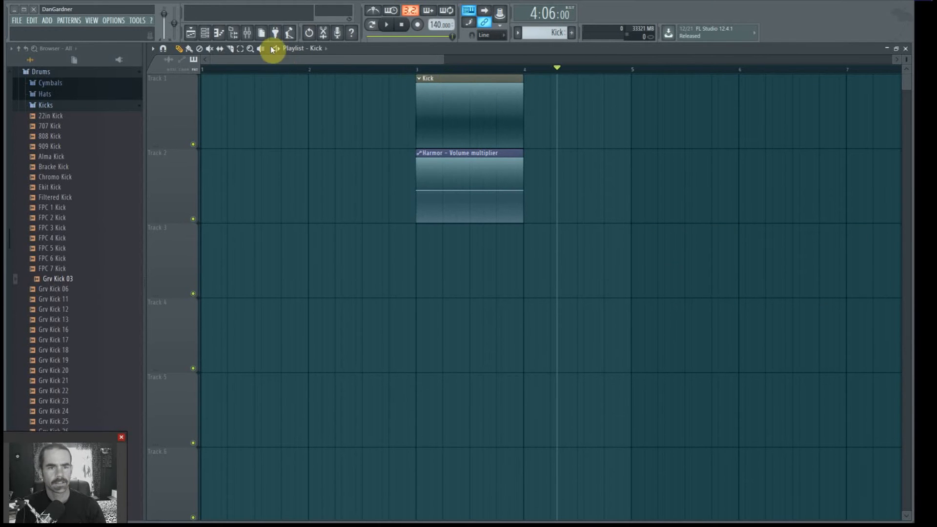
- Open the piano roll for Grv Kick 03 and audition the kick at various notes, including C5
key("F7")
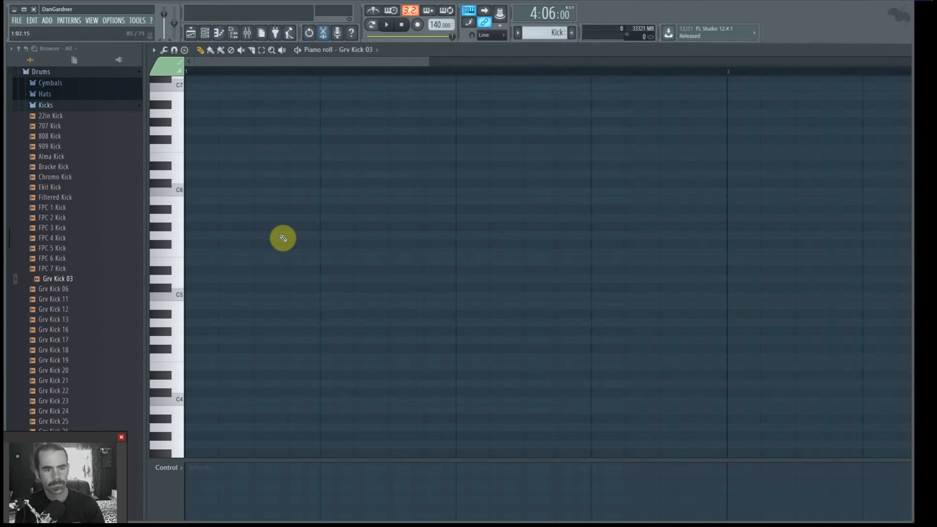
left_click(187, 297)
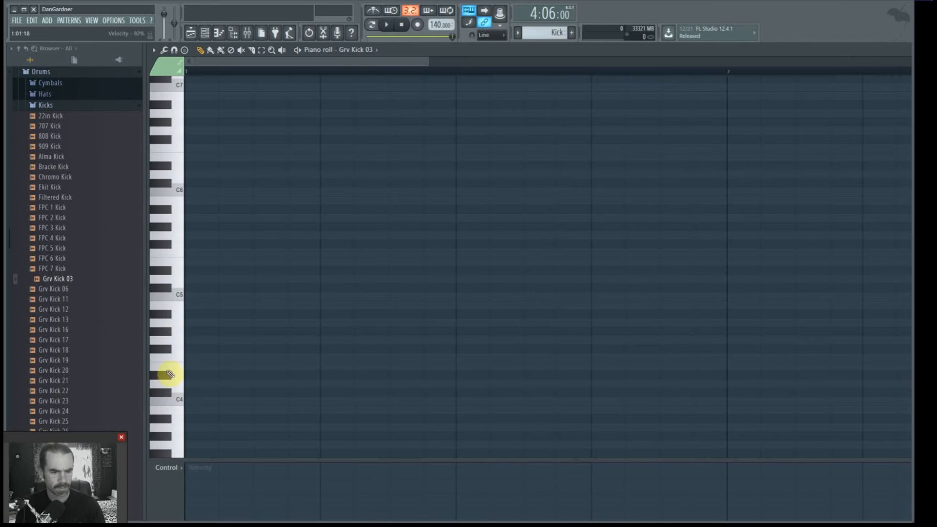
left_click(177, 264)
left_click(182, 322)
left_click(179, 409)
left_click(179, 427)
left_click(177, 195)
left_click(178, 264)
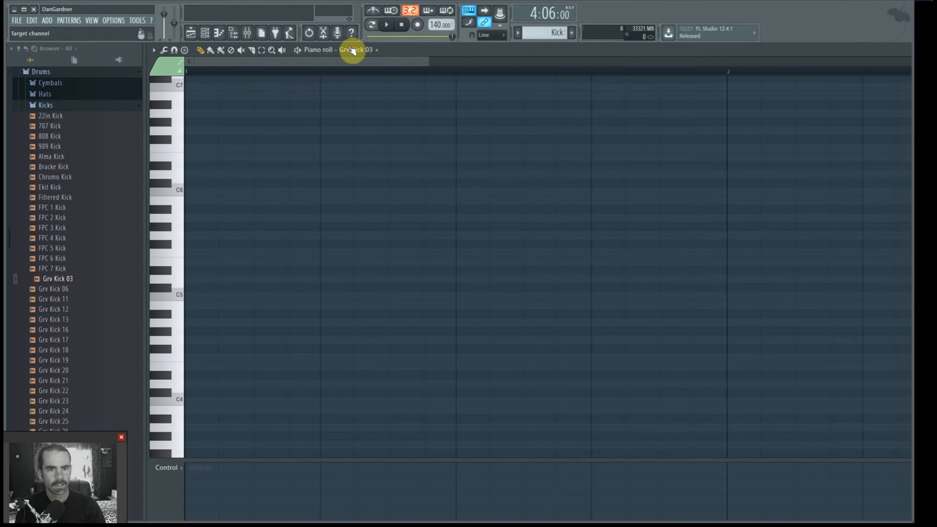
left_click(187, 296)
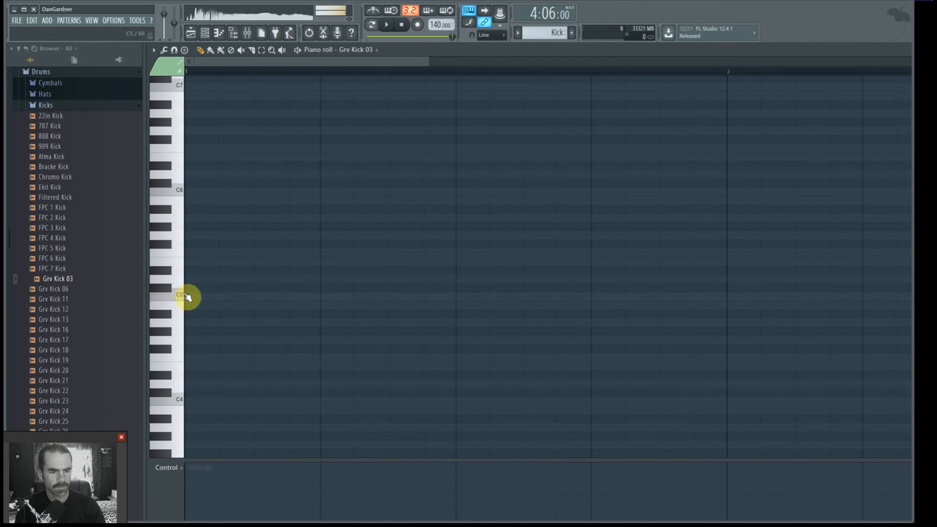
- Enter four C5 notes in the Kick pattern, one on each beat of bar 1
left_click(192, 297)
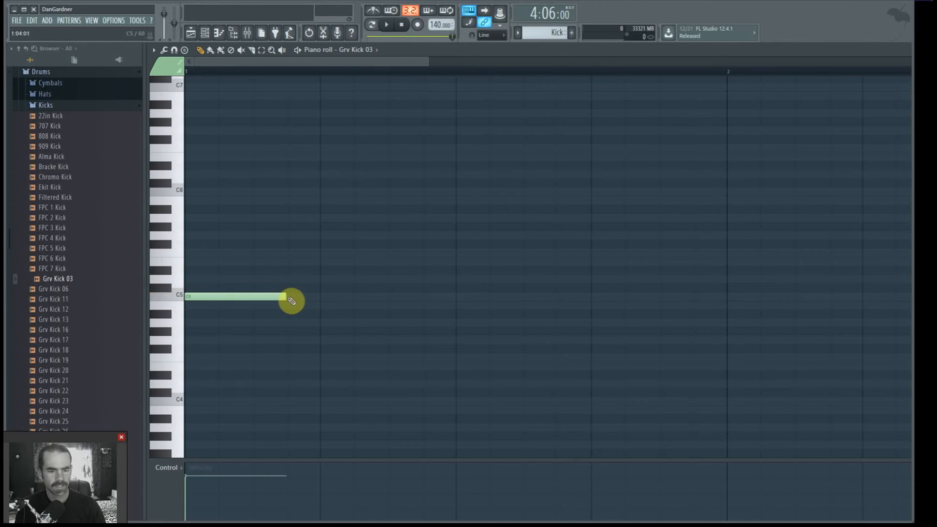
left_click(322, 297)
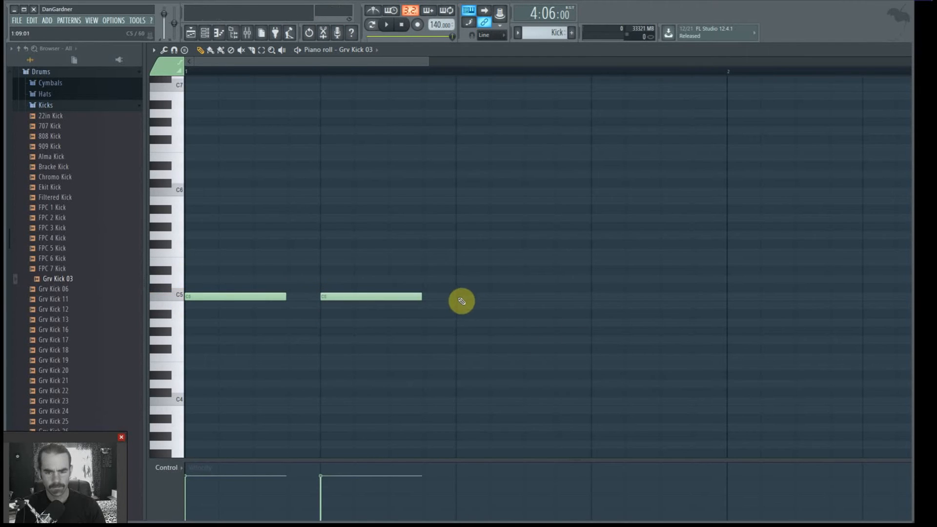
left_click(461, 298)
left_click(598, 301)
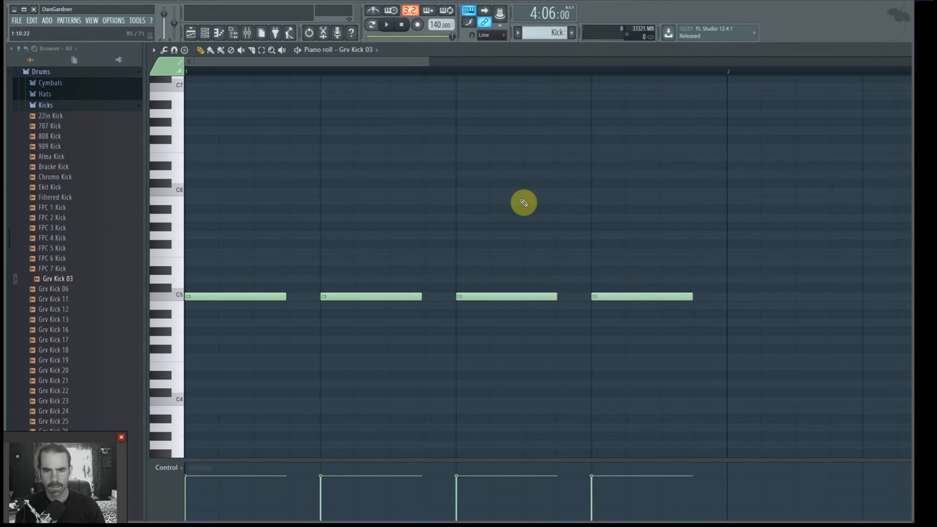
- Return to the playlist and add points to the Harmor volume multiplier clip to form sharp volume dips around the second kick
left_click(192, 33)
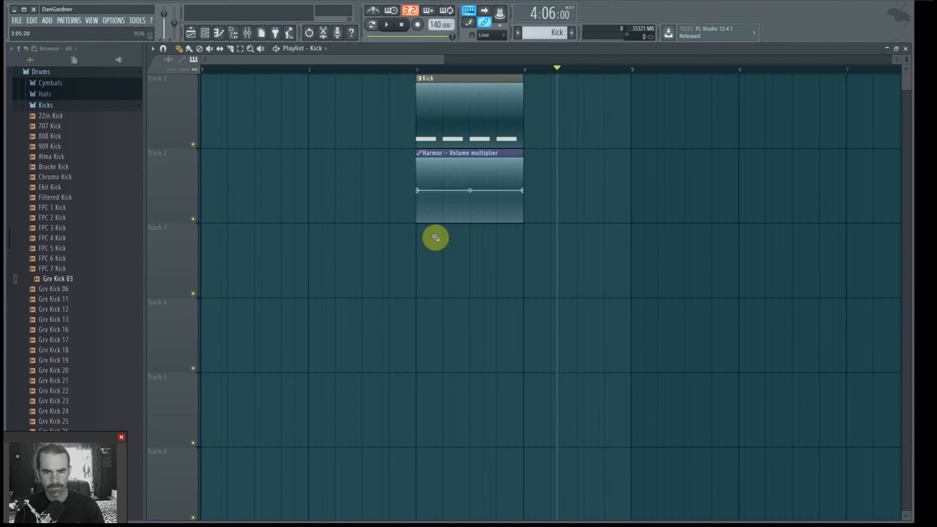
mouse_move(433, 172)
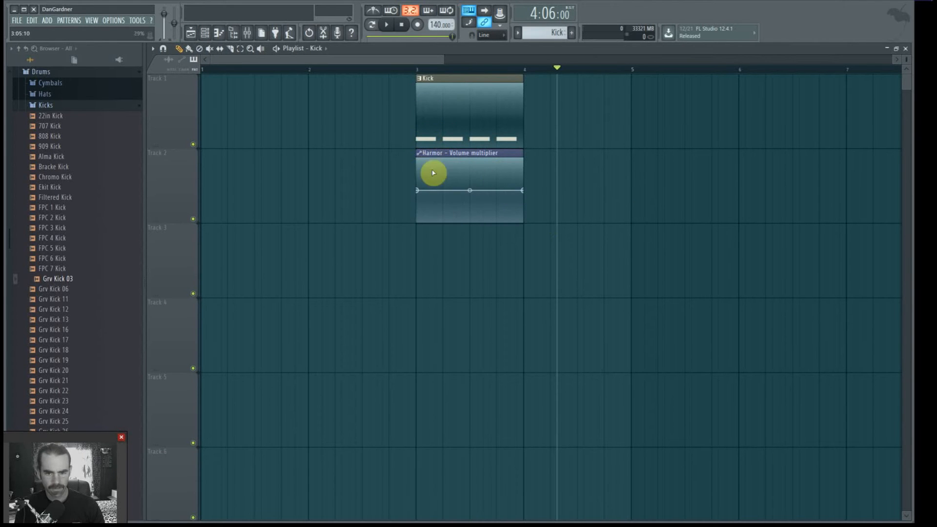
right_click(437, 210)
right_click(457, 187)
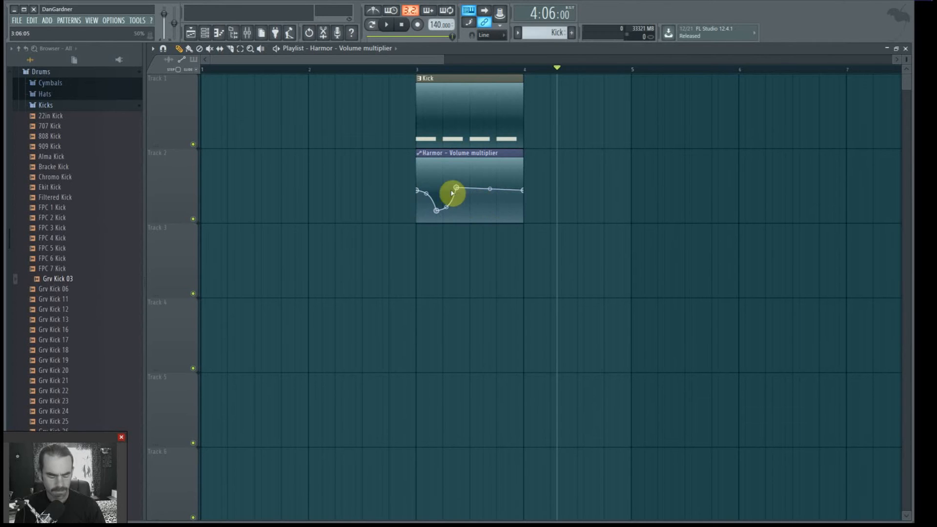
scroll(482, 211, "up", 3)
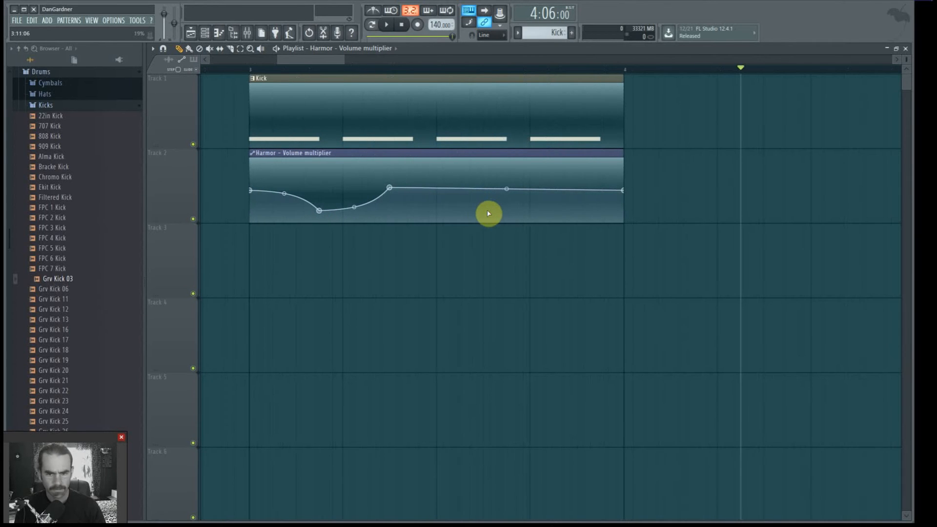
right_click(412, 206)
left_click_drag(411, 213, 399, 219)
right_click(401, 208)
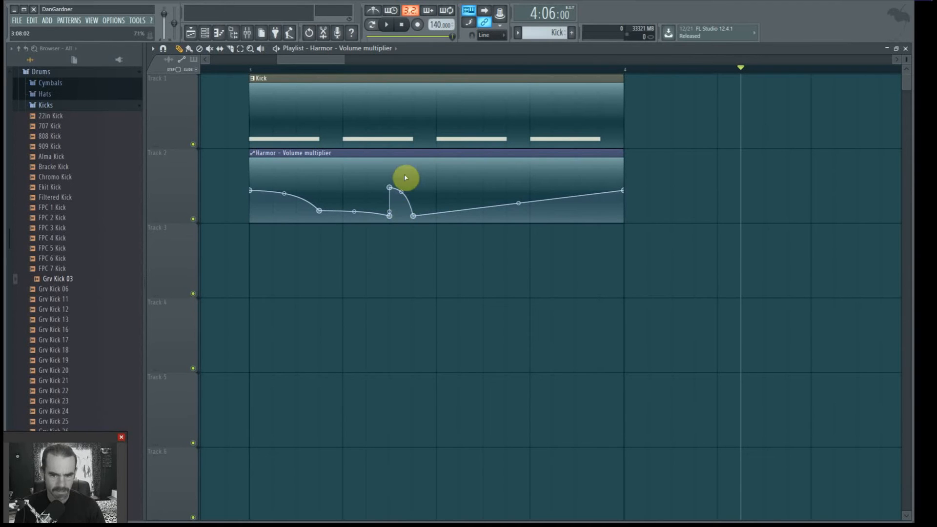
- Play the song from the start of bar 3 twice to hear the Harmor volume automation against the kick
left_click(254, 69)
key("space")
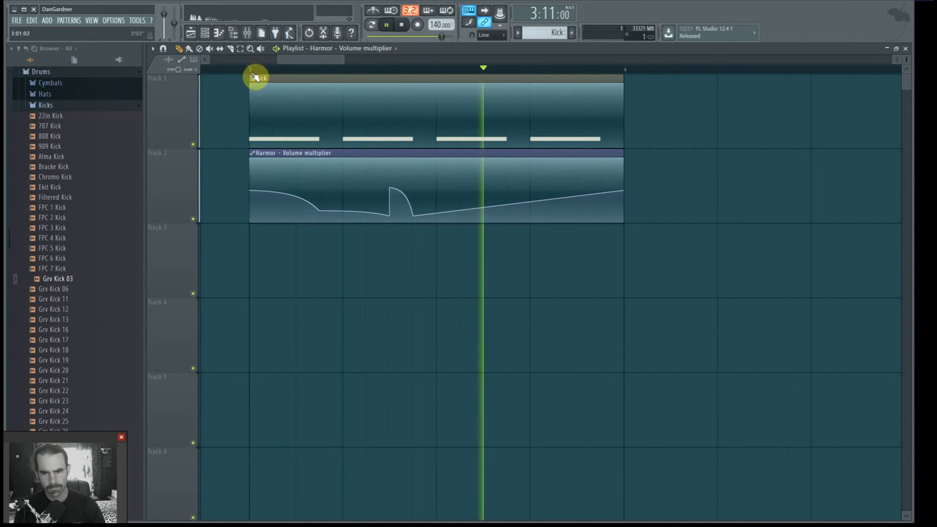
key("space")
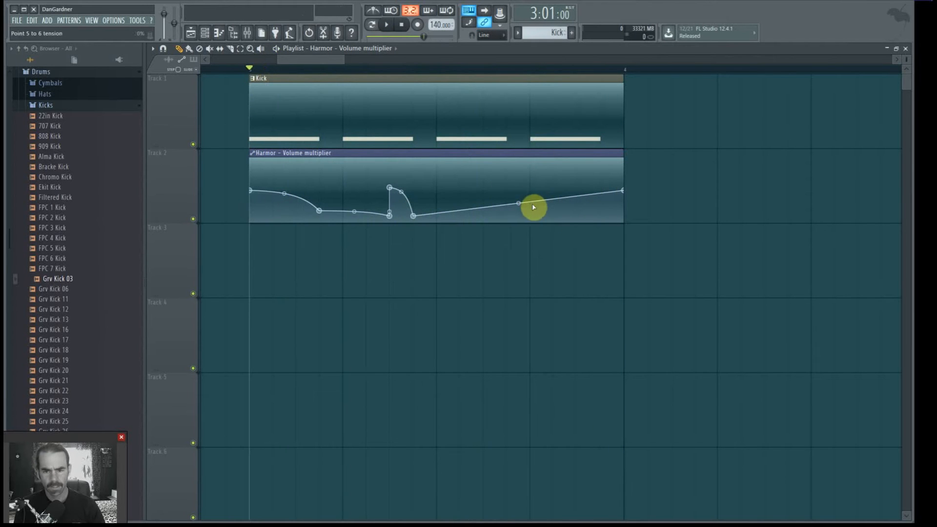
key("space")
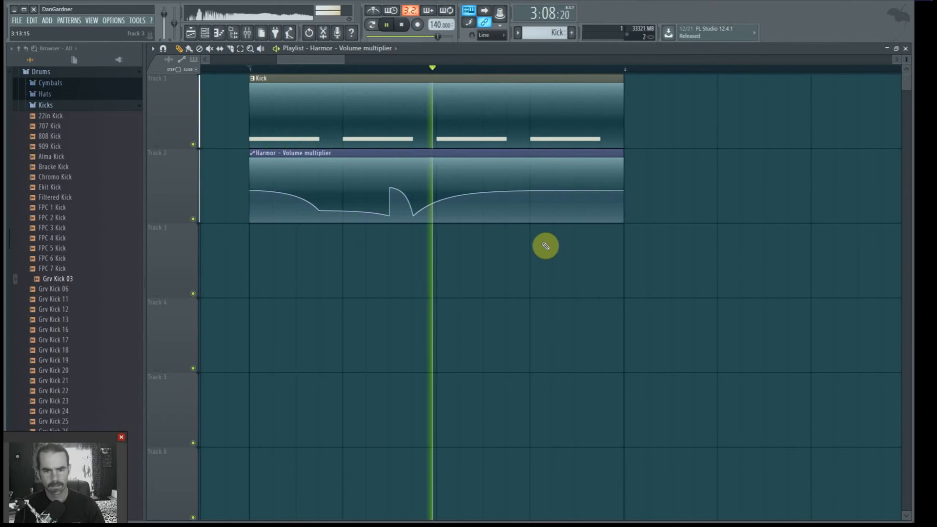
key("space")
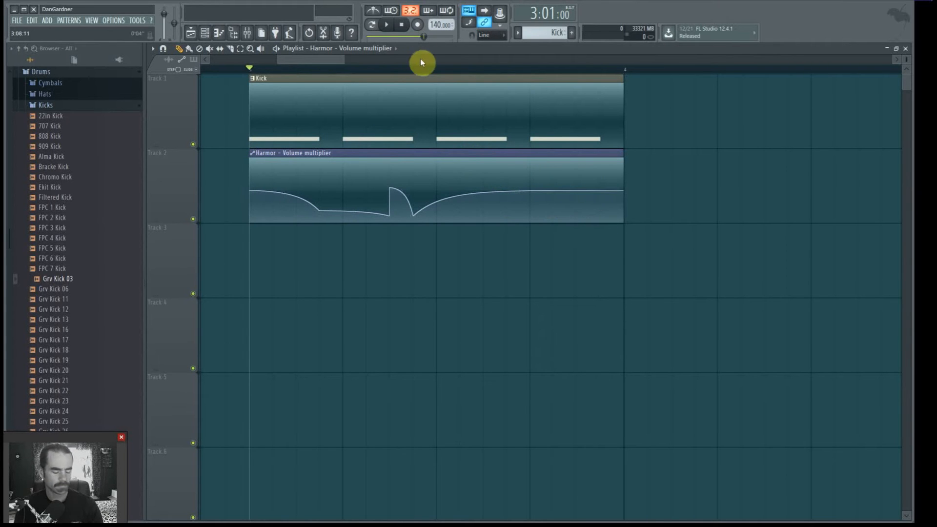
- Set the timebase (PPQ) to 120 in the current project's time division settings
left_click(124, 21)
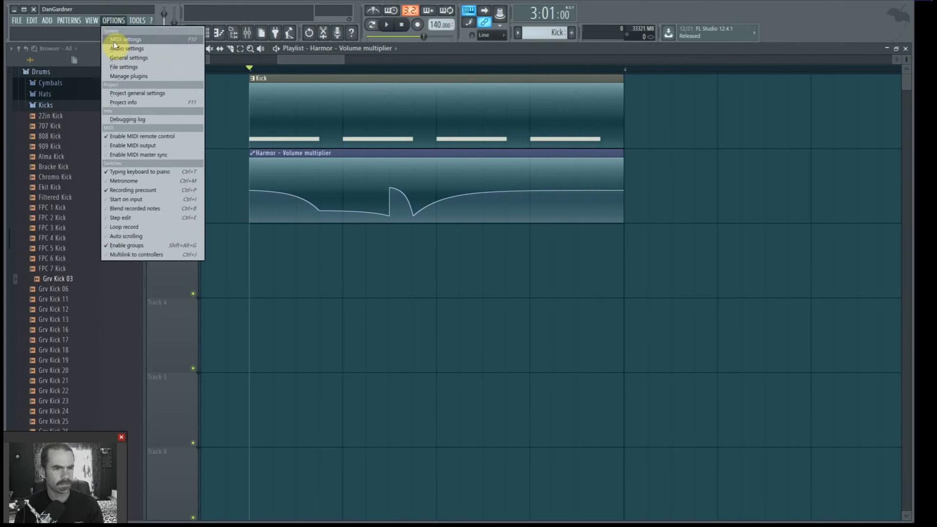
left_click(121, 58)
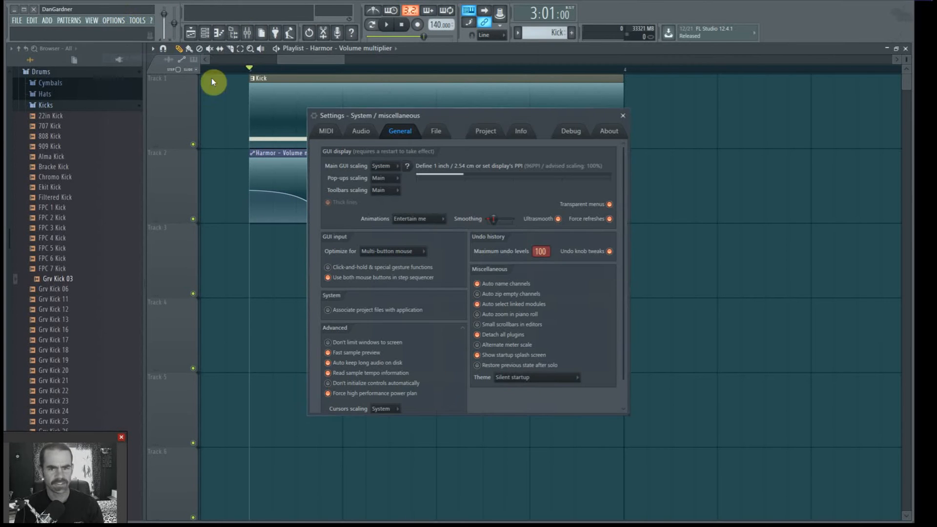
left_click(445, 134)
left_click(486, 134)
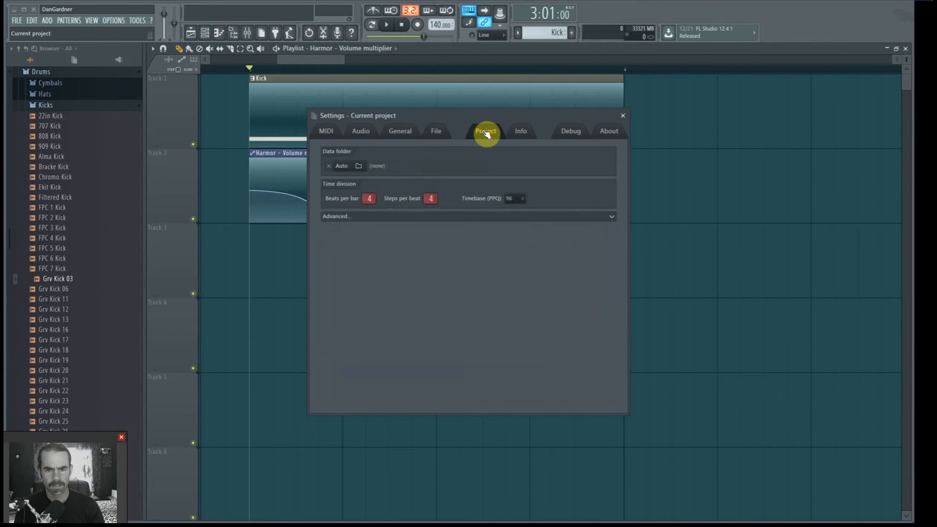
left_click(522, 199)
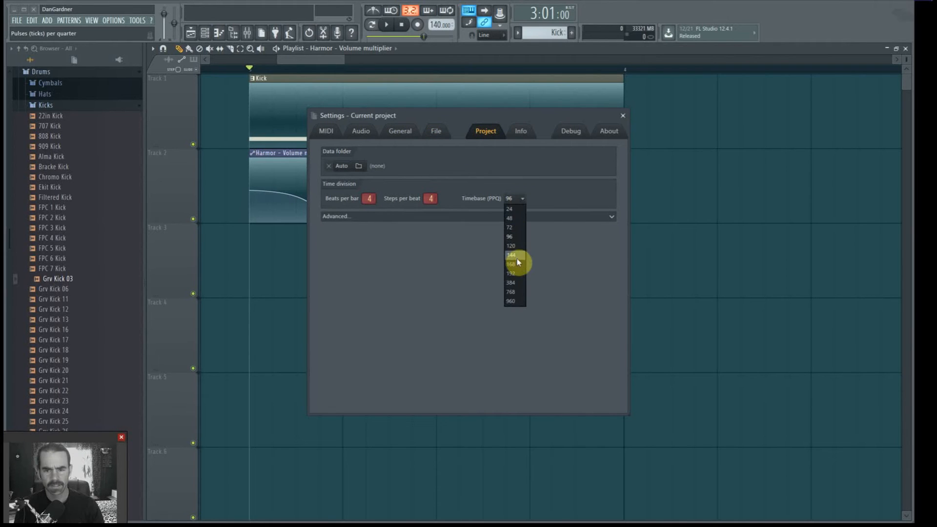
left_click(574, 138)
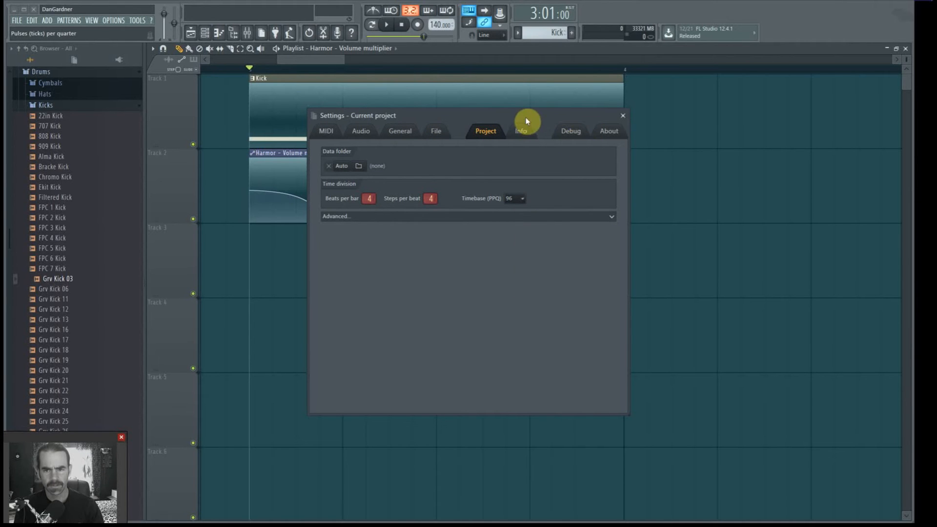
left_click(521, 199)
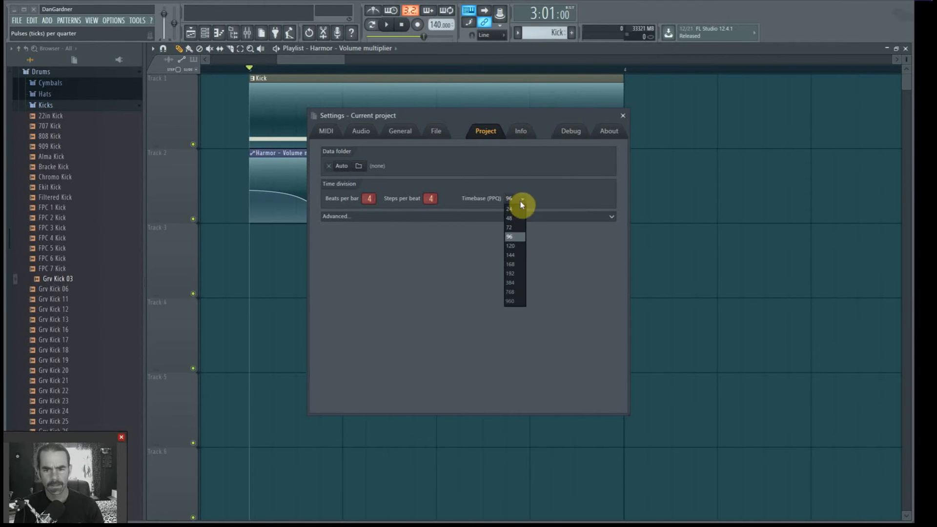
left_click(519, 246)
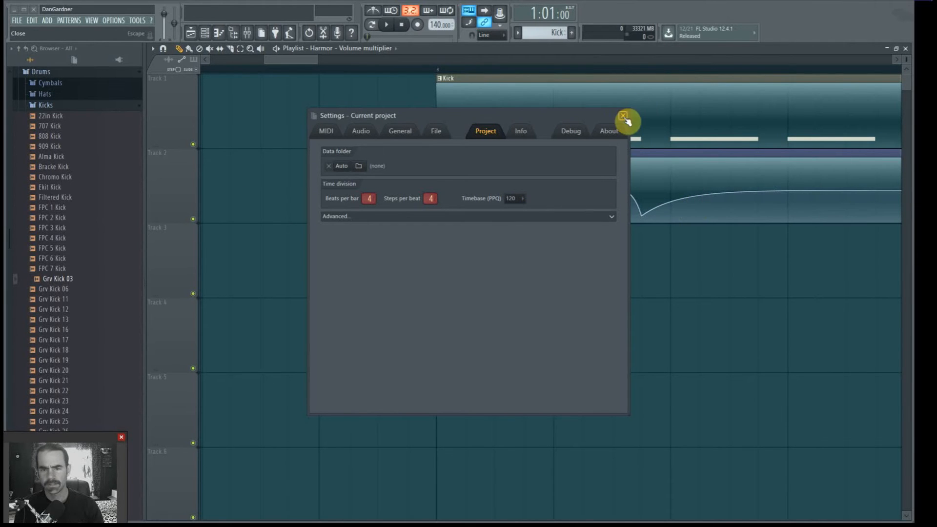
- Move the settings window aside, try extra points around the sharp dip in the Harmor volume automation, and remove them again
left_click_drag(584, 119, 531, 380)
mouse_move(291, 61)
left_mouse_down()
mouse_move(317, 61)
mouse_move(301, 63)
left_mouse_up()
scroll(556, 261, "up", 3)
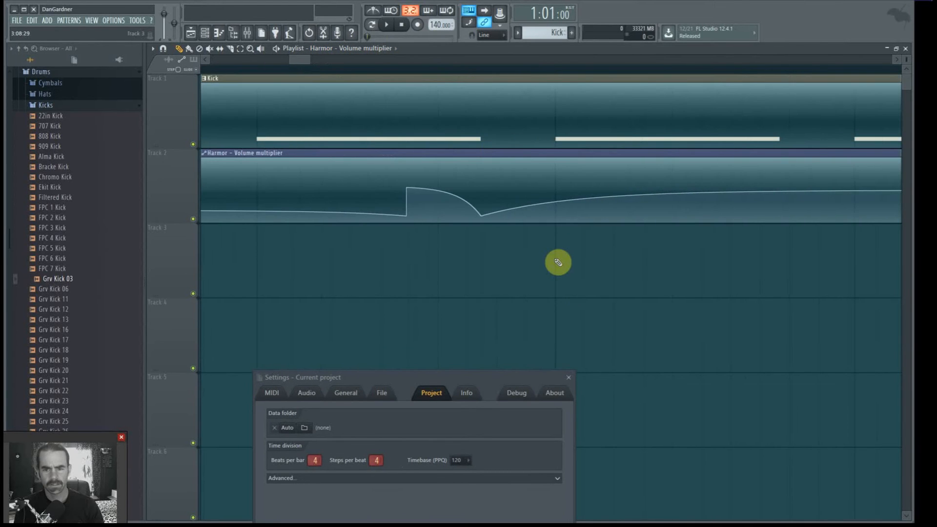
scroll(556, 264, "down", 4)
mouse_move(511, 189)
left_mouse_down()
mouse_move(512, 224)
mouse_move(488, 201)
left_mouse_up()
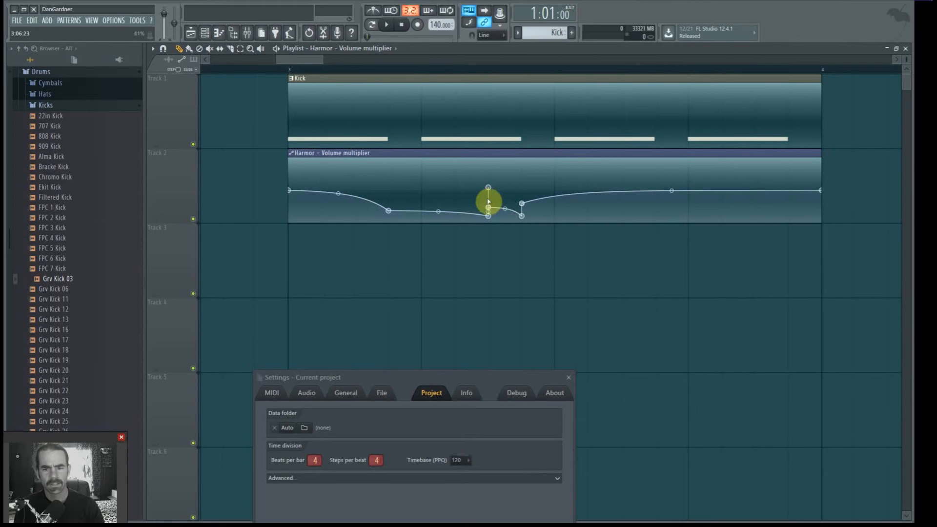
right_click(488, 210)
left_click(510, 227)
right_click(522, 206)
left_click(537, 222)
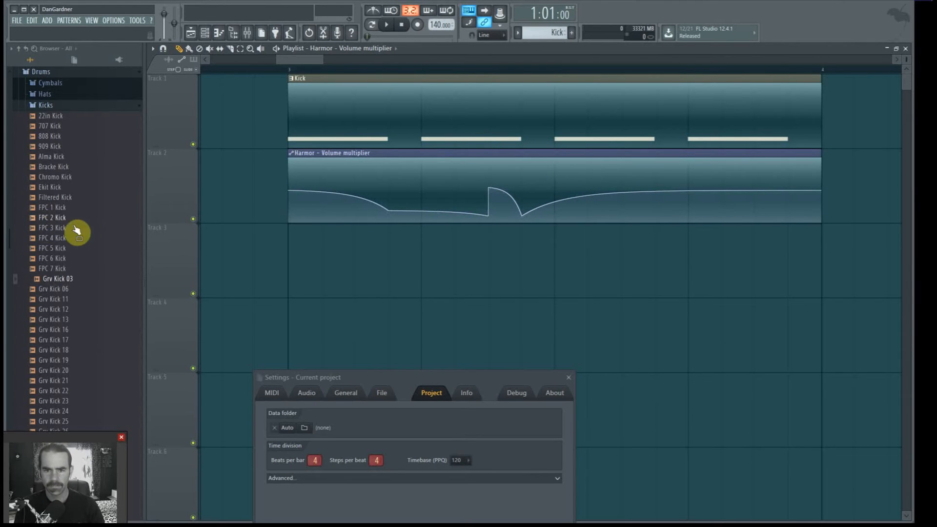
- Delete the Harmor volume multiplier automation clip together with its channel and close the project settings
right_click(645, 209)
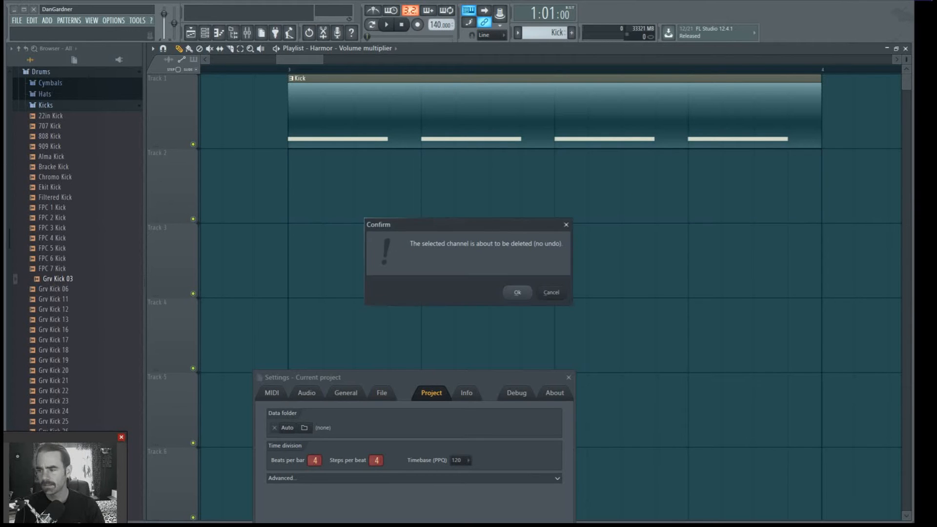
left_click(523, 293)
left_click_drag(487, 380, 551, 185)
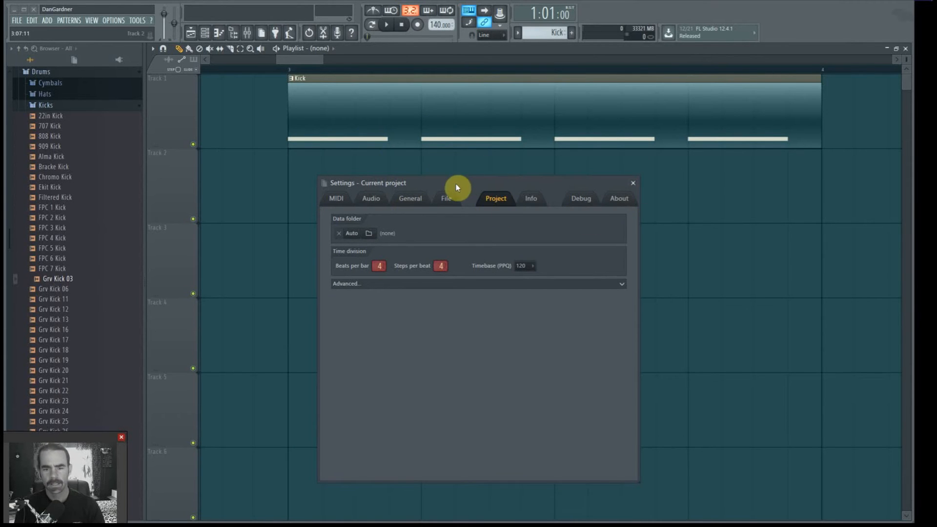
left_click(633, 183)
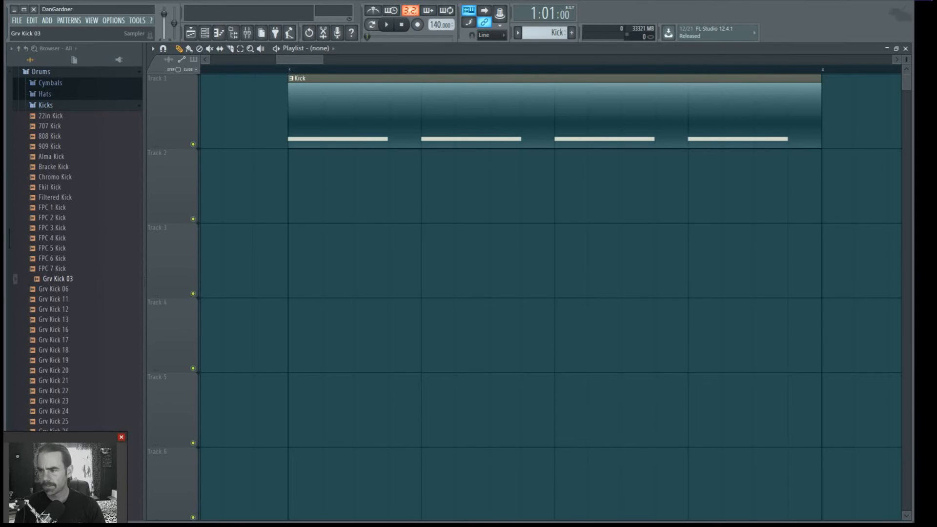
- View the miscellaneous functions of the Grv Kick 03 channel and clear its window from the playlist
left_click_drag(788, 172, 704, 179)
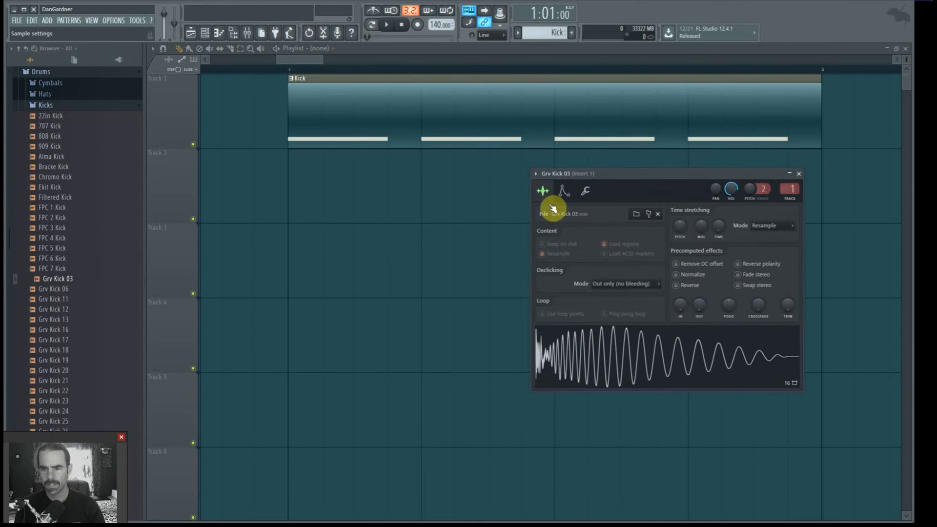
left_click(585, 191)
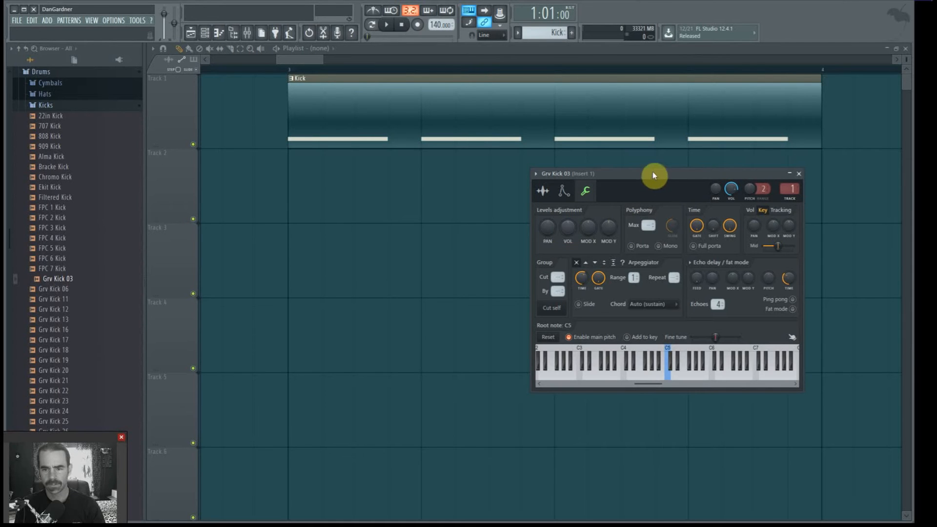
left_click_drag(643, 173, 936, 219)
left_click(498, 214)
left_click(548, 392)
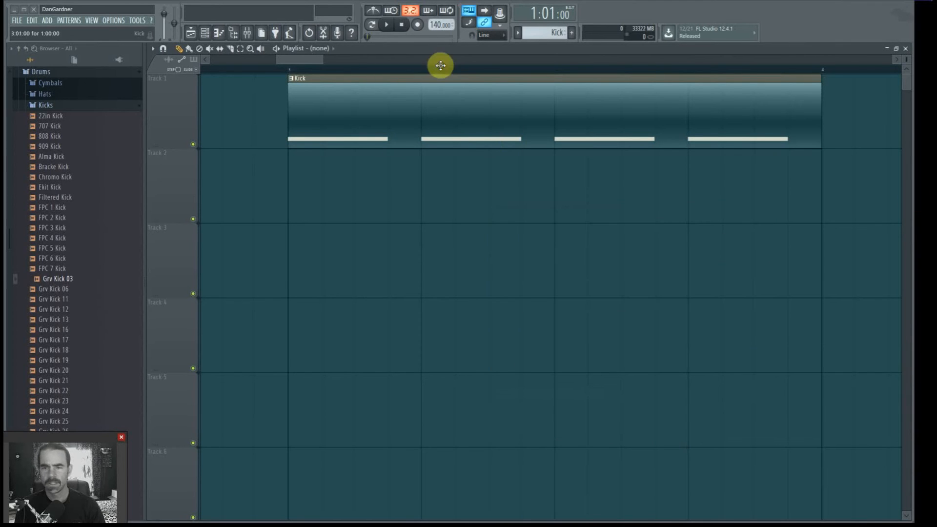
- Open the event editor for the last tweaked parameter, the Grv Kick 03 volume multiplier, and review its remaining automation options
right_click(499, 15)
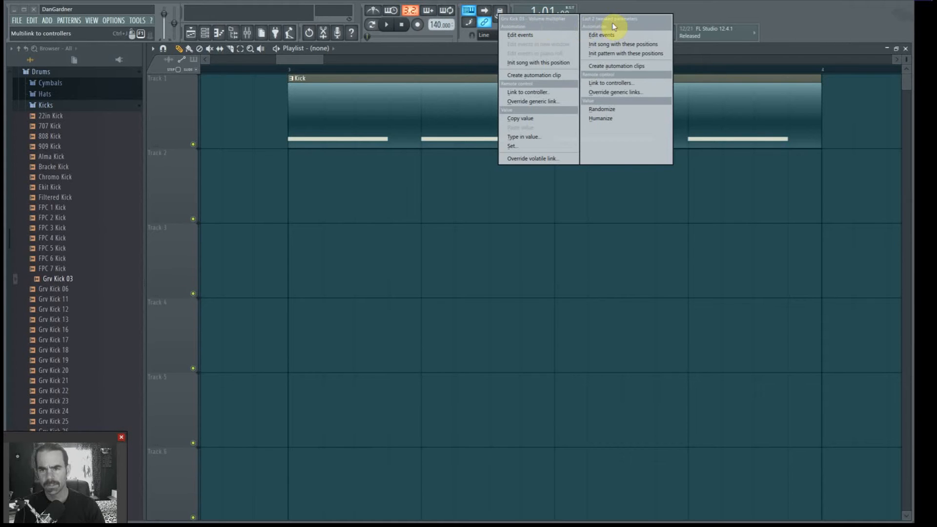
left_click(518, 35)
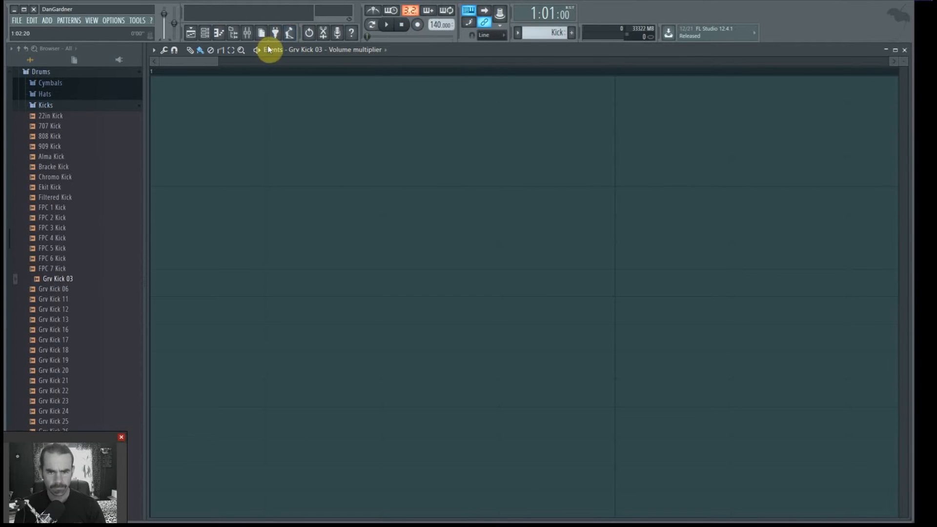
right_click(502, 18)
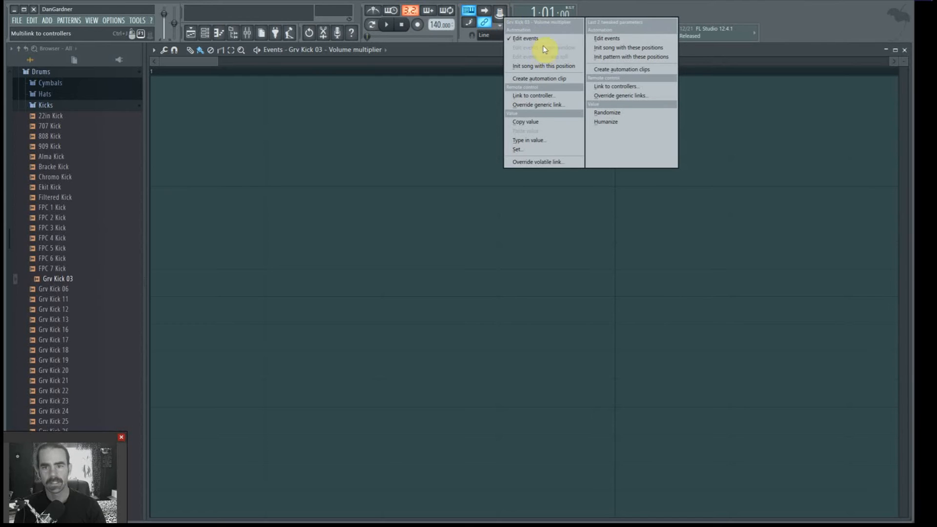
left_click(756, 17)
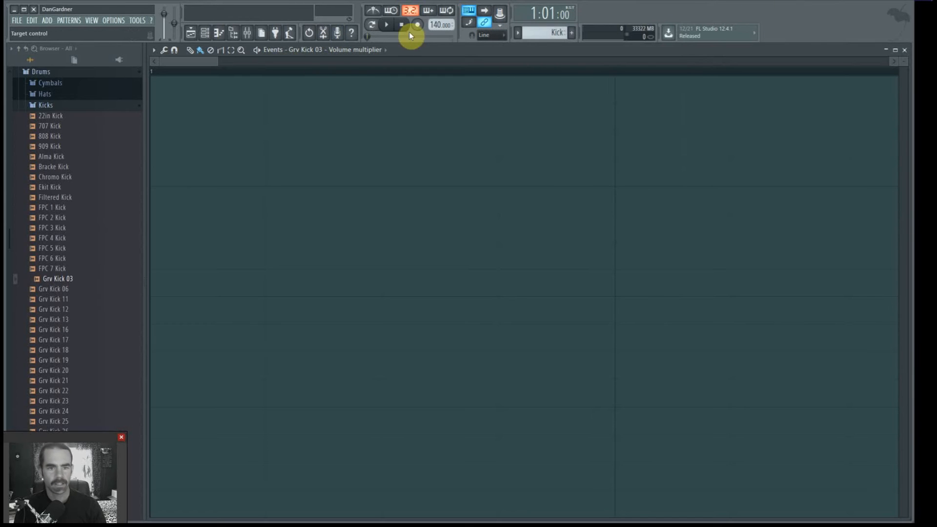
- Examine the sample, envelope and miscellaneous settings of the Grv Kick 03 channel for parameters that can be automated
left_click(385, 50)
left_click(333, 69)
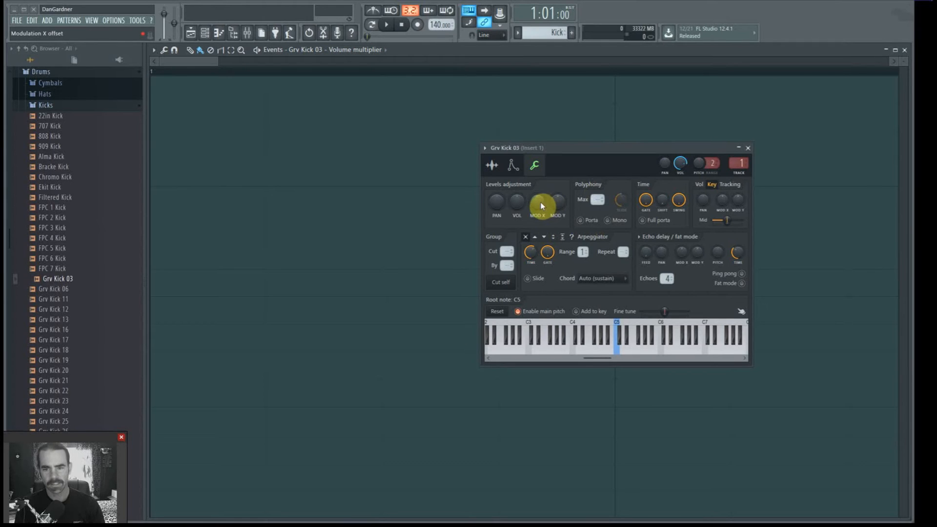
left_click(512, 172)
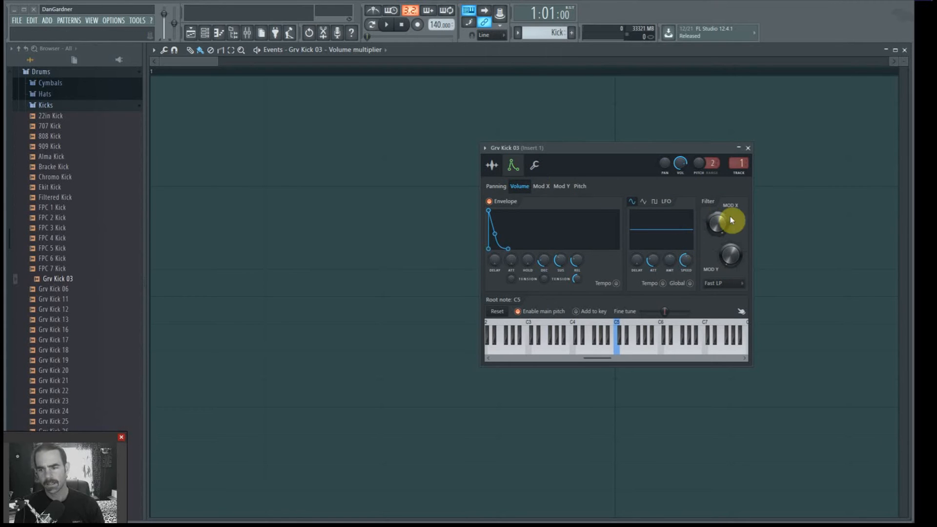
left_click(539, 167)
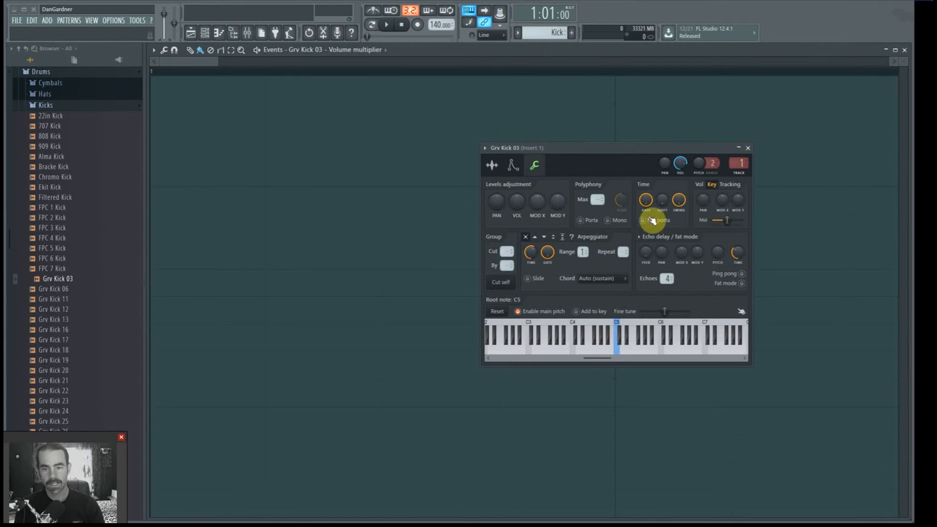
left_click(496, 174)
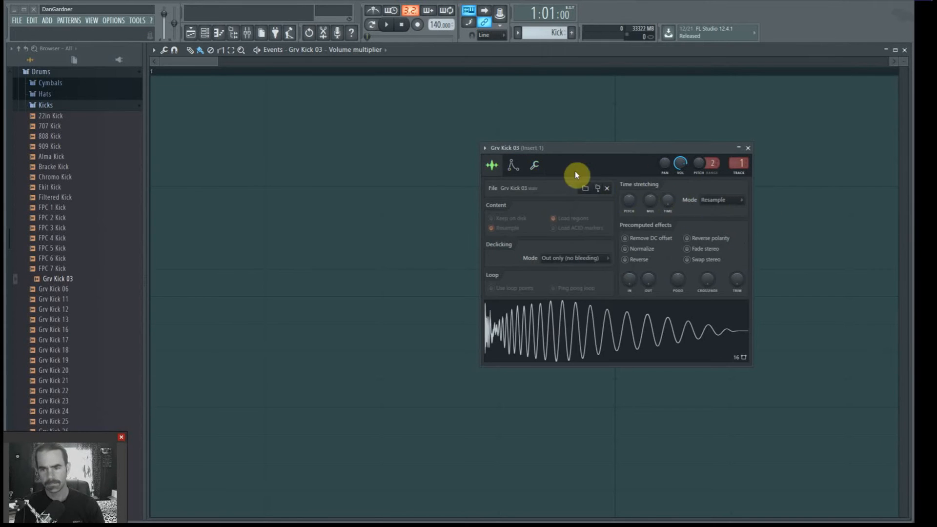
left_click(513, 168)
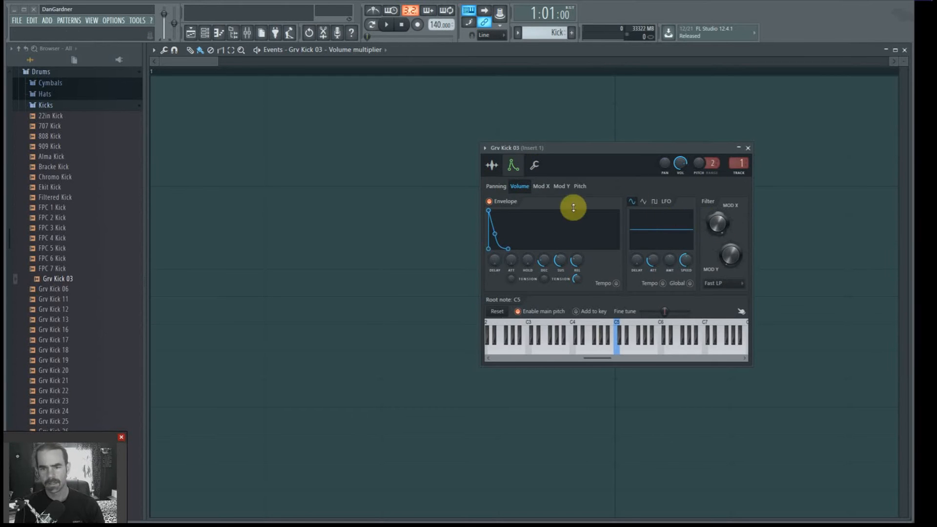
left_click(536, 166)
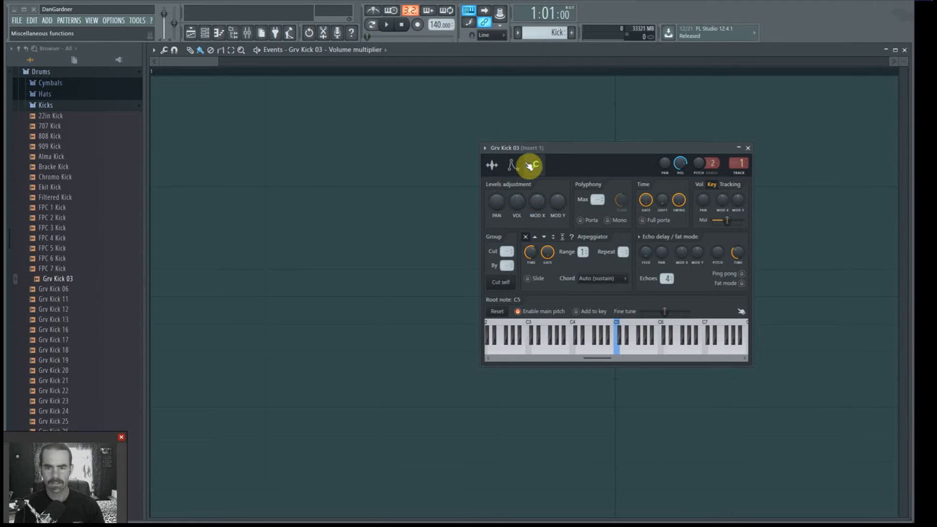
- Check the envelope, sample and miscellaneous settings of the Grv Kick 03 channel again and clear its window from the event editor
left_click(512, 166)
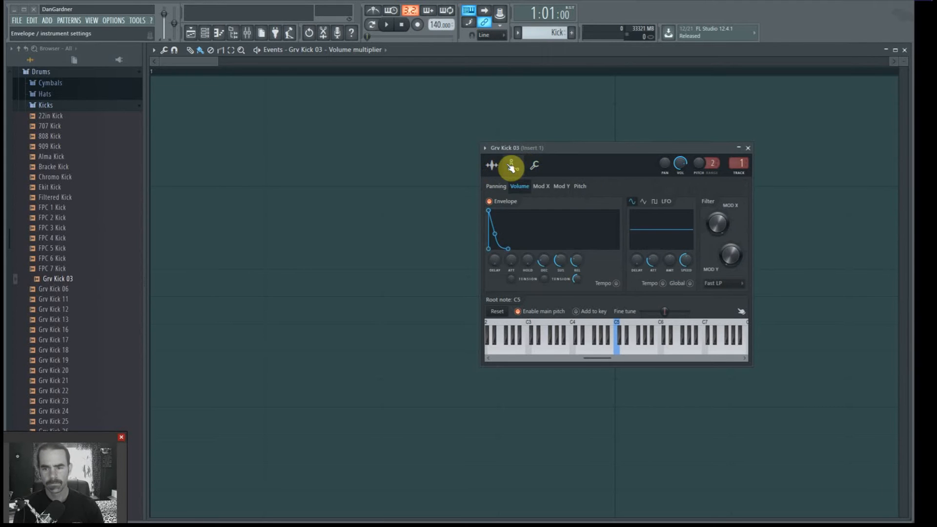
left_click(493, 165)
left_click(535, 165)
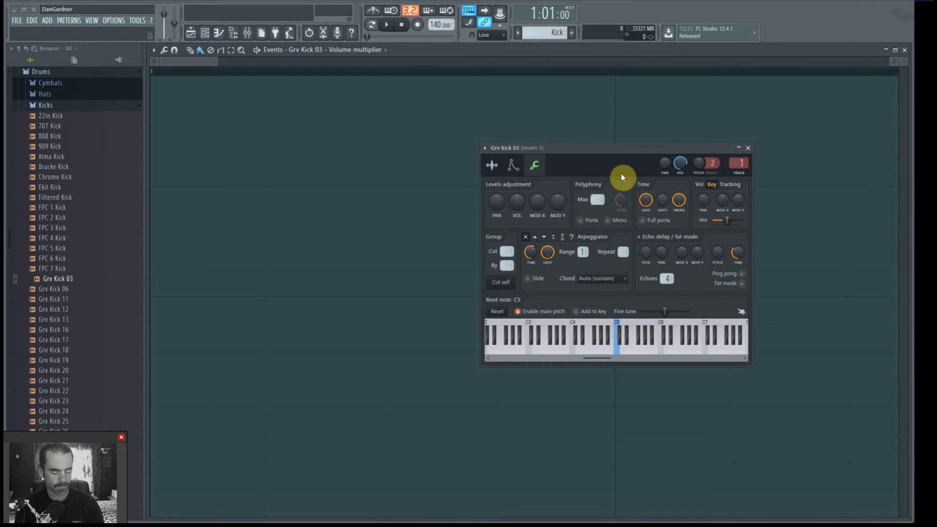
left_click_drag(587, 151, 935, 171)
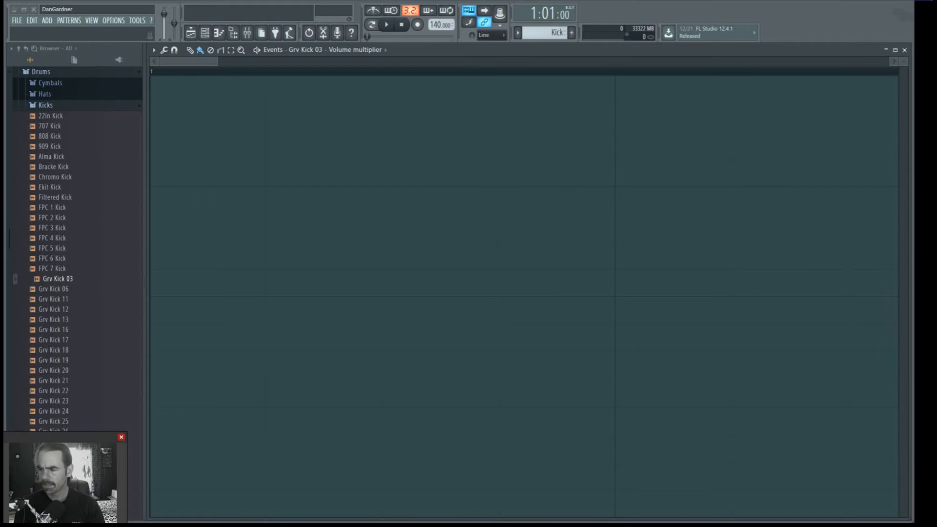
left_click_drag(935, 142, 935, 171)
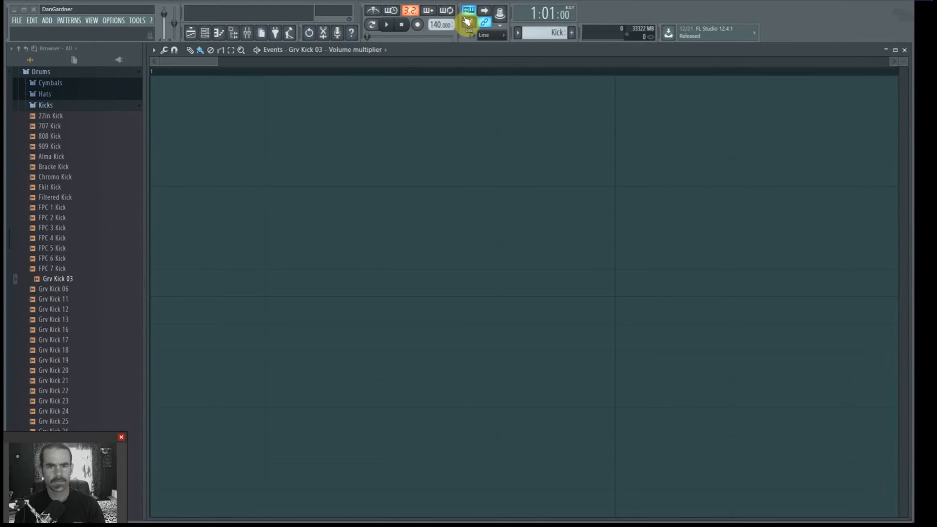
- Open the event editor for the last tweaked parameter, Grv Kick 03 Modulation X offset, and check the recent target controls
left_click(500, 15)
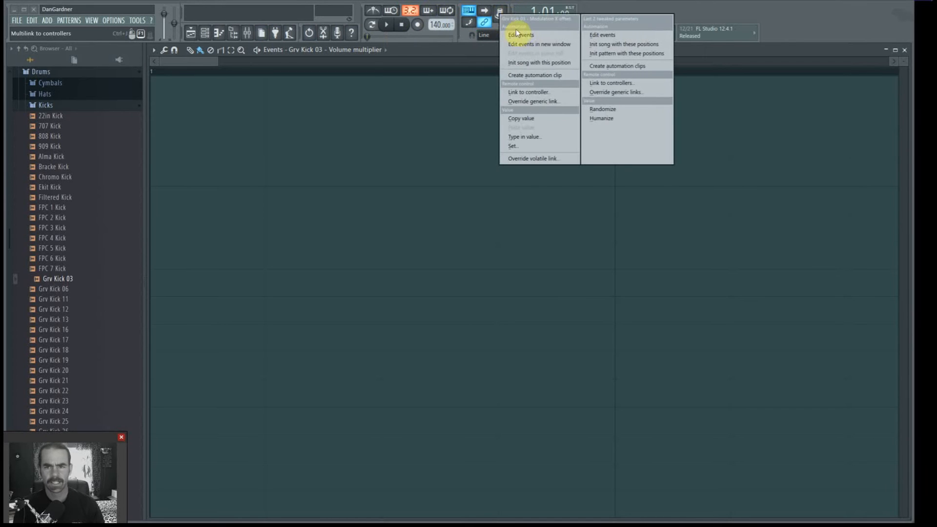
left_click(539, 34)
left_click(391, 51)
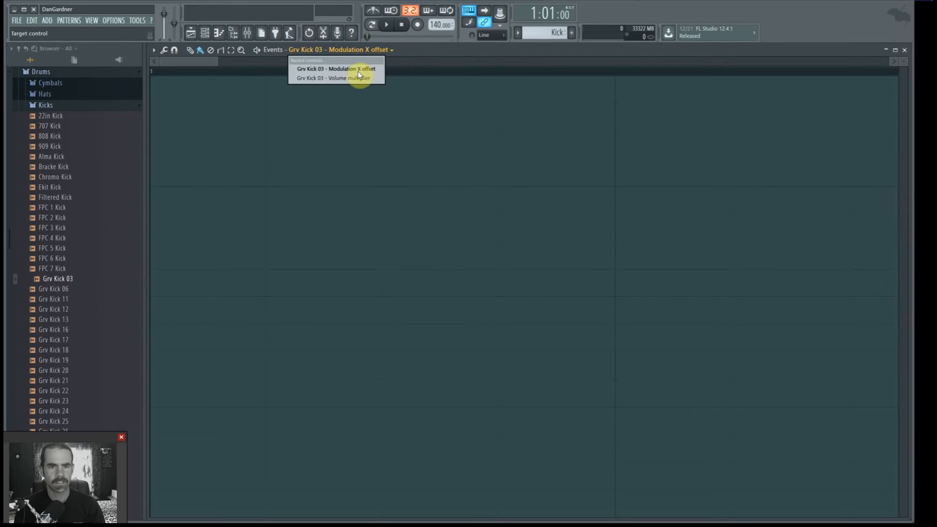
left_click(416, 62)
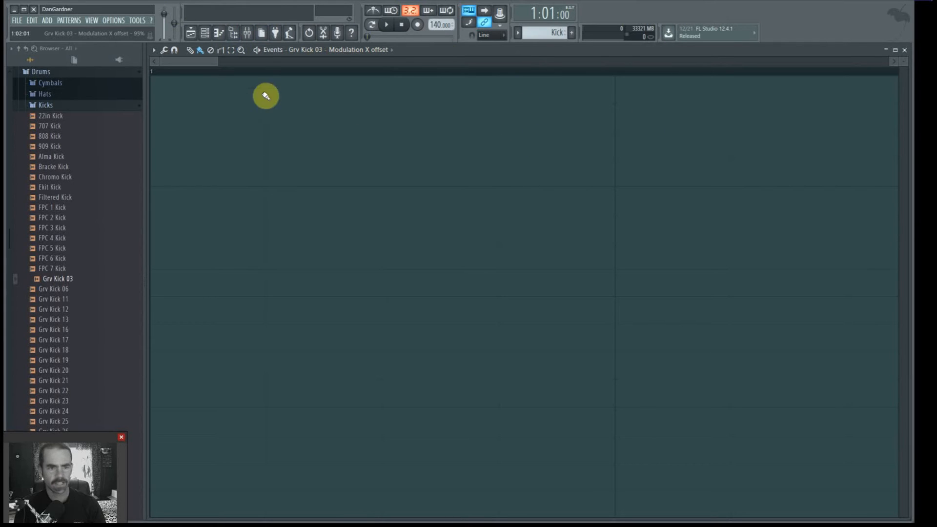
- Draw Modulation X offset events that fall from the start, ramp up to a peak and slope down within the first bar
left_click(190, 54)
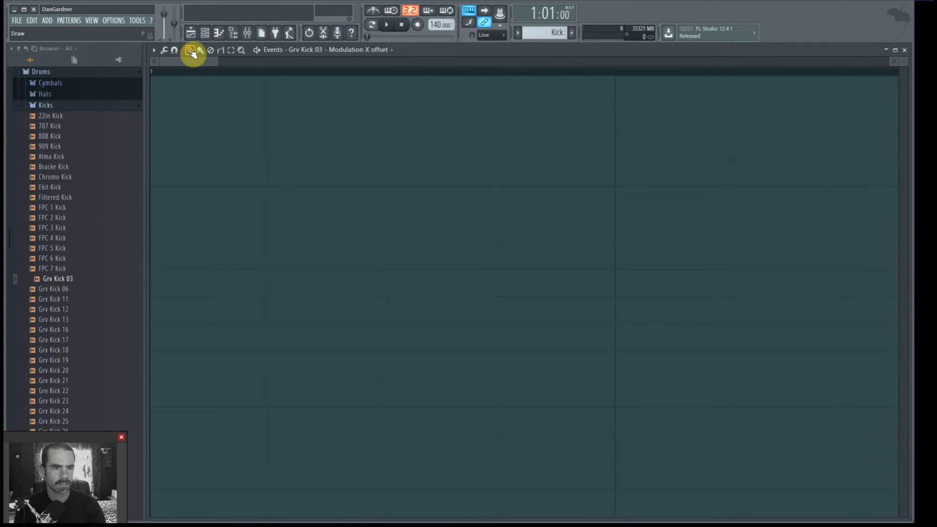
left_click(202, 51)
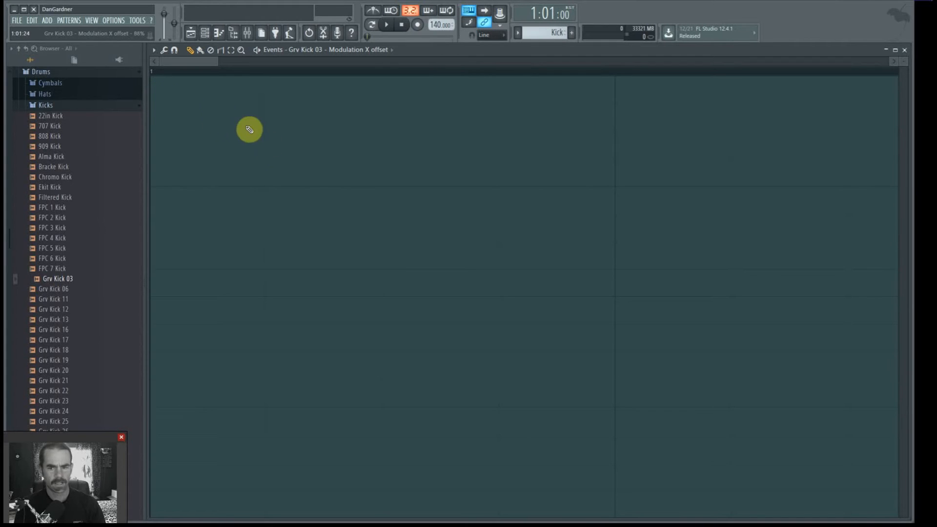
left_click(180, 96)
mouse_move(189, 107)
left_mouse_down()
mouse_move(261, 152)
mouse_move(464, 217)
left_mouse_up()
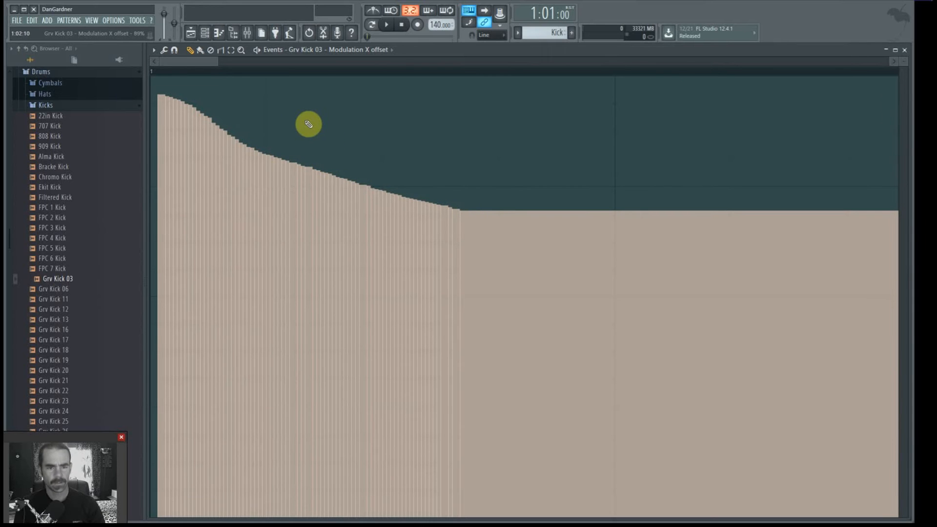
mouse_move(252, 172)
left_mouse_down()
mouse_move(268, 209)
mouse_move(372, 167)
mouse_move(393, 97)
mouse_move(391, 211)
mouse_move(387, 86)
mouse_move(376, 215)
mouse_move(396, 144)
mouse_move(384, 101)
left_mouse_up()
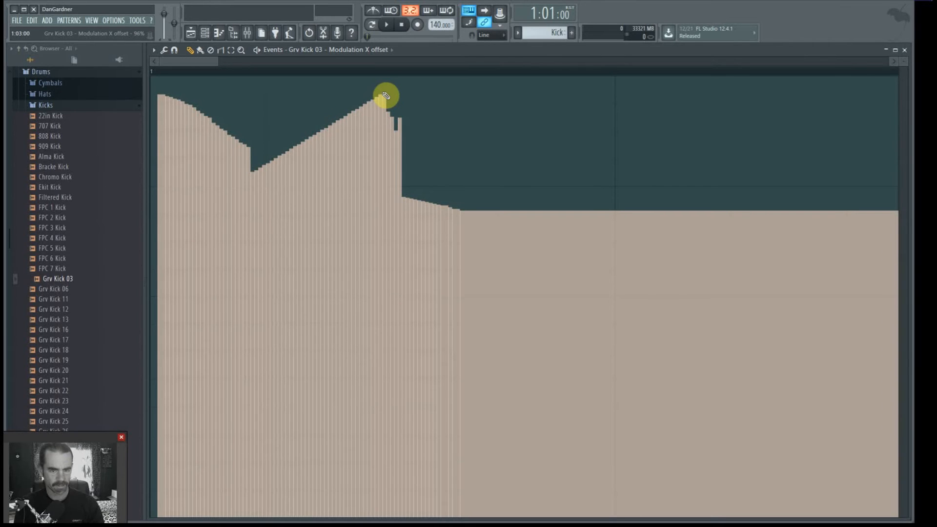
left_click_drag(423, 223, 562, 329)
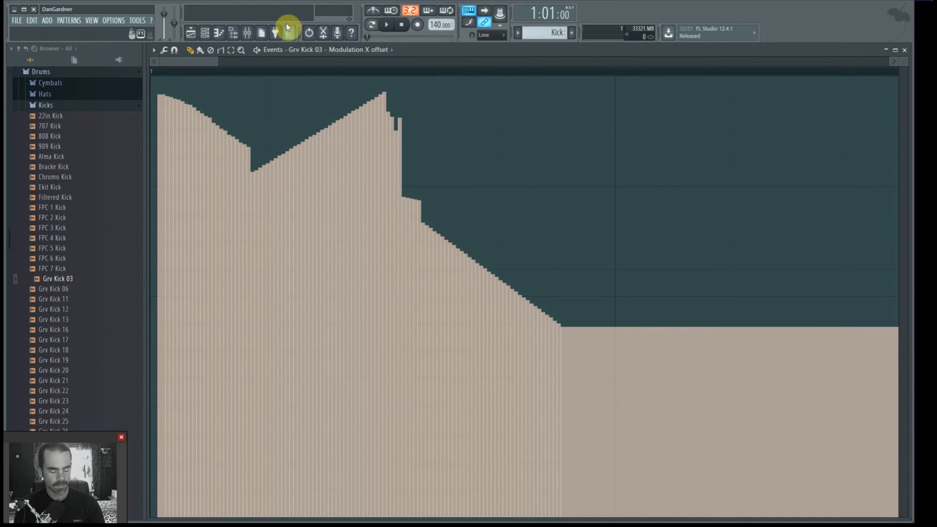
- View the drawn events on the Kick clip in the playlist and return to the event editor showing the whole first bar
key("F5")
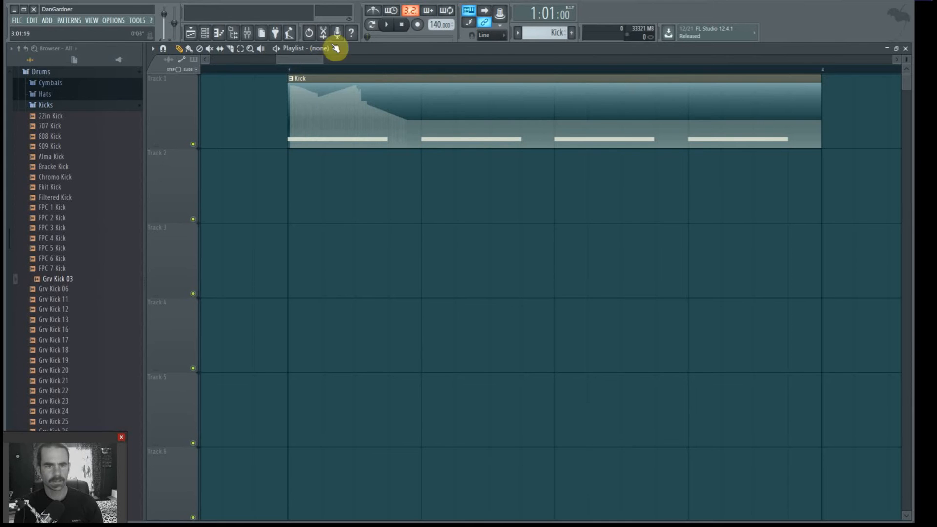
double_click(343, 78)
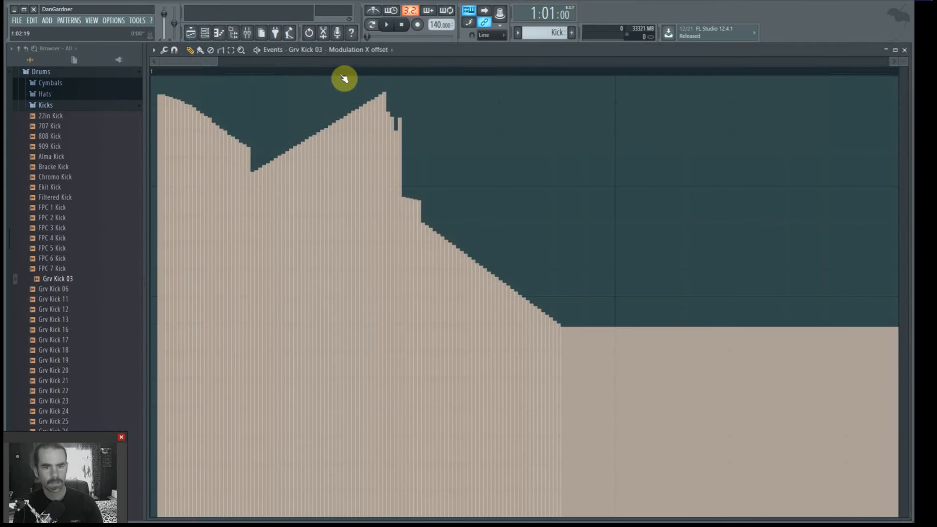
scroll(571, 200, "down", 5)
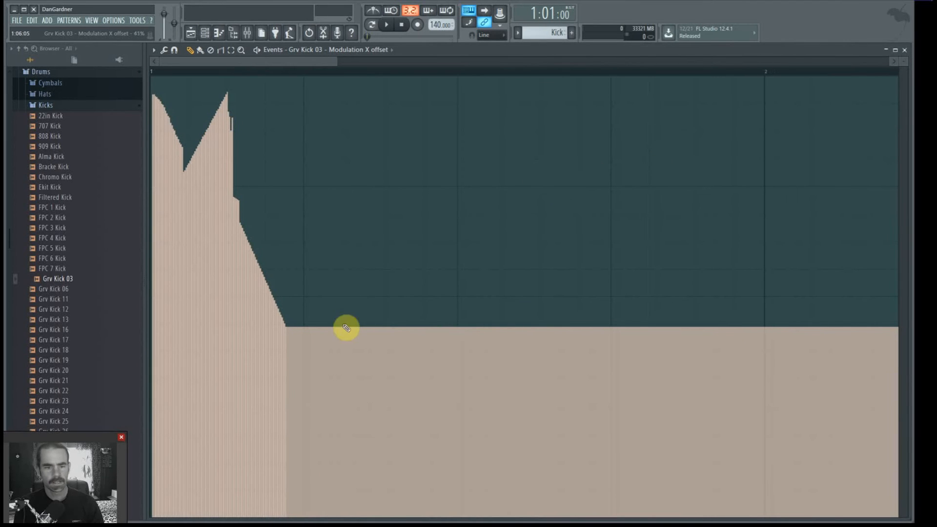
- Redraw the first bar's events as snapped steps, replace them with a smooth freehand wave, and play the pattern
mouse_move(256, 291)
left_mouse_down()
mouse_move(373, 247)
mouse_move(426, 192)
mouse_move(567, 352)
mouse_move(593, 159)
mouse_move(726, 274)
mouse_move(742, 318)
left_mouse_up()
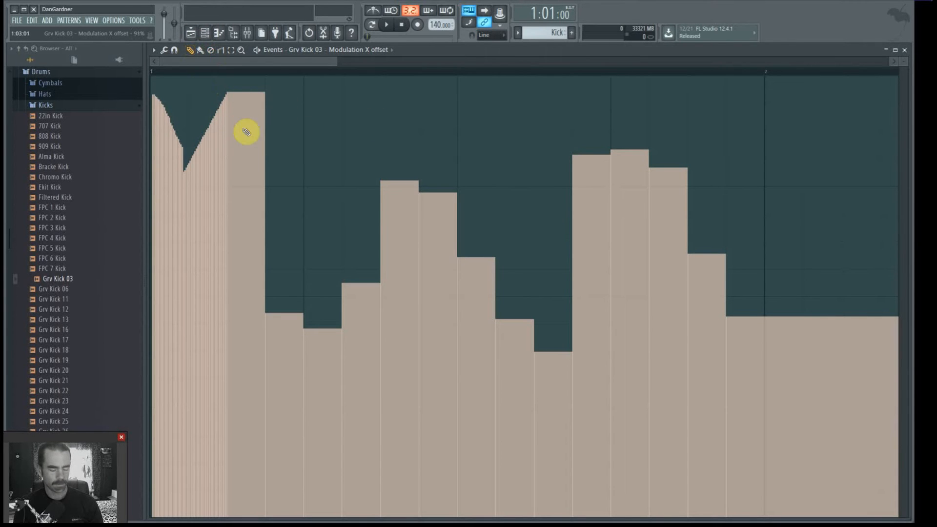
mouse_move(252, 141)
left_mouse_down()
mouse_move(249, 178)
mouse_move(387, 347)
mouse_move(504, 191)
mouse_move(607, 279)
mouse_move(705, 250)
mouse_move(736, 147)
mouse_move(767, 123)
left_mouse_up()
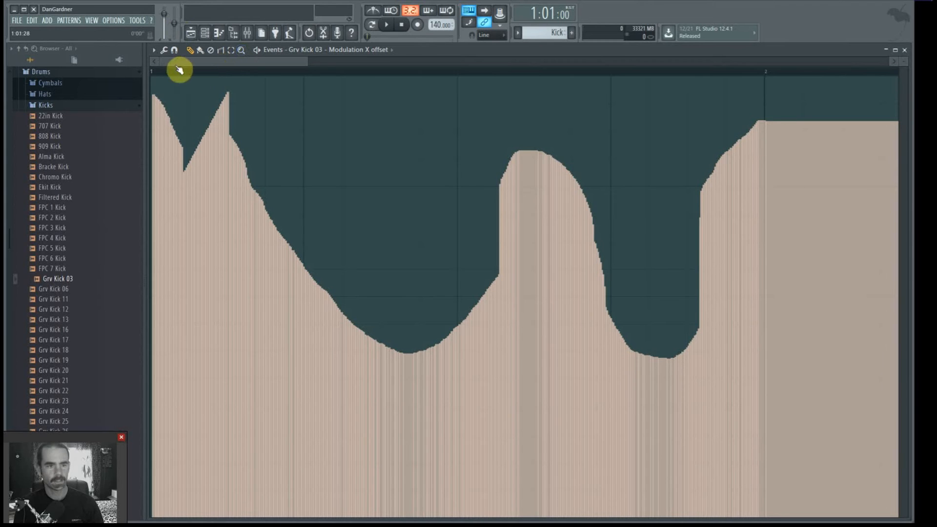
key("space")
key("space")
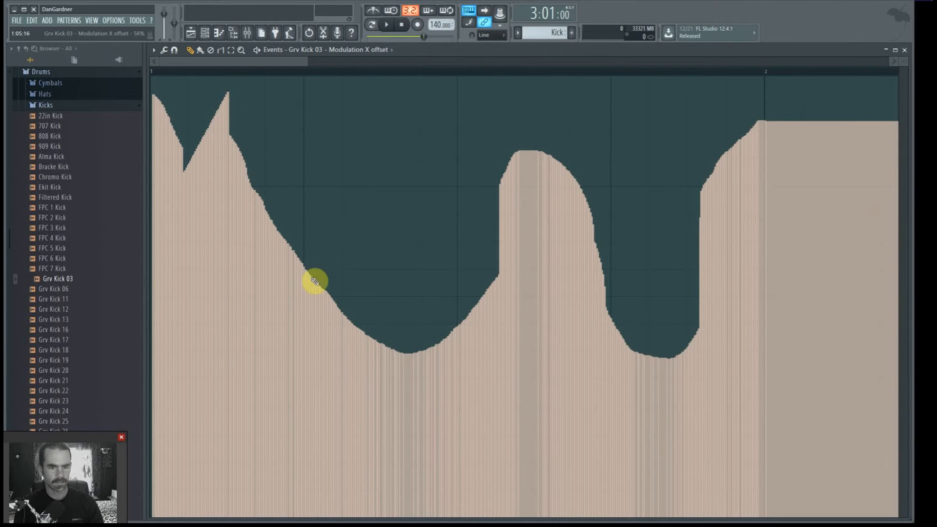
- Deepen both dips and raise the middle peak of the Modulation X curve, and play the pattern to compare
mouse_move(310, 276)
left_mouse_down()
mouse_move(329, 437)
mouse_move(380, 434)
mouse_move(382, 427)
left_mouse_up()
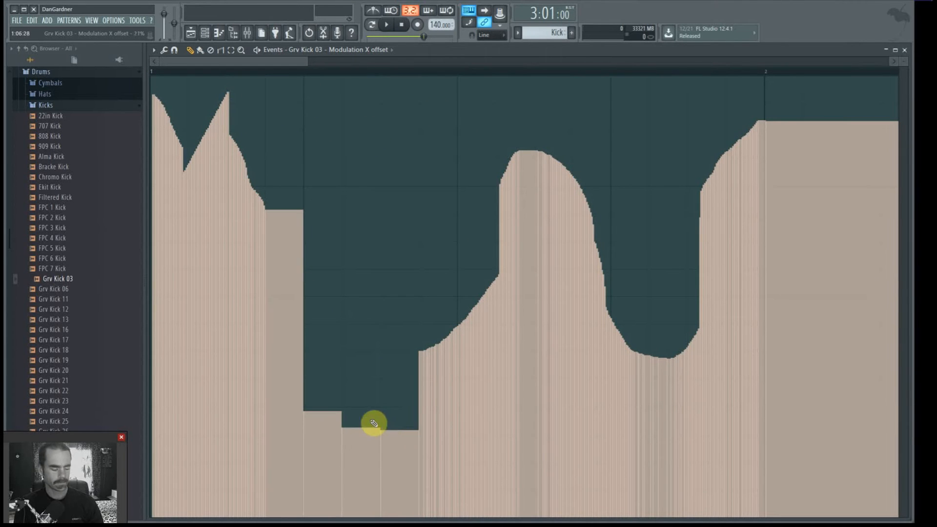
mouse_move(300, 344)
left_mouse_down()
mouse_move(359, 433)
mouse_move(309, 424)
mouse_move(337, 461)
mouse_move(373, 446)
left_mouse_up()
mouse_move(448, 309)
left_mouse_down()
mouse_move(480, 92)
mouse_move(590, 159)
mouse_move(663, 435)
mouse_move(750, 455)
left_mouse_up()
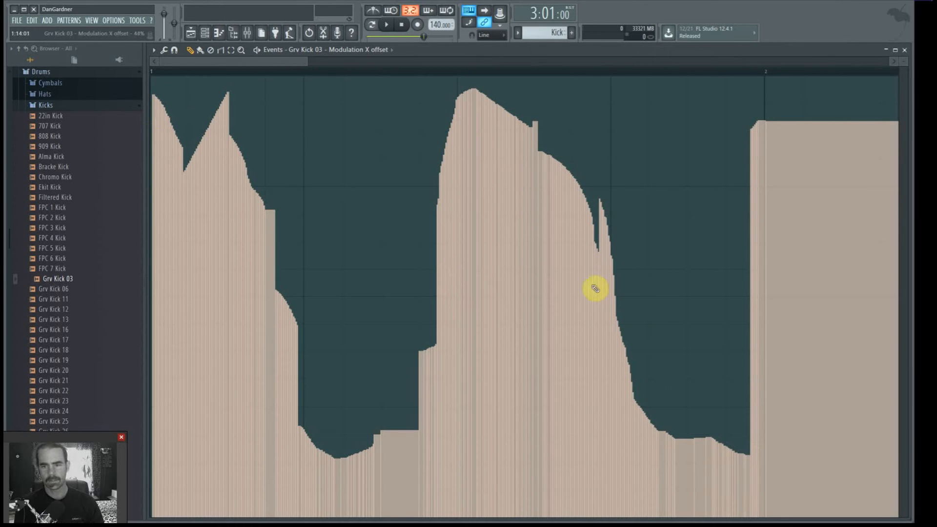
key("space")
key("space")
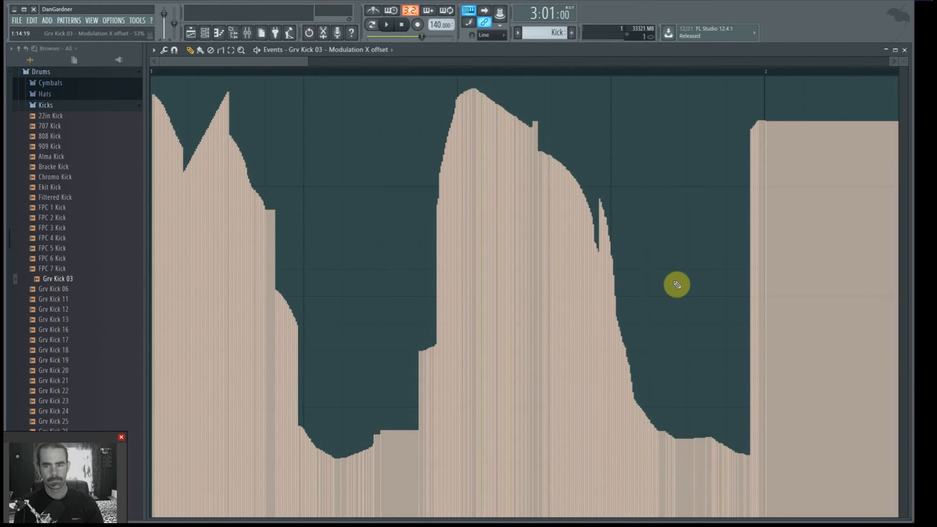
key("space")
key("space")
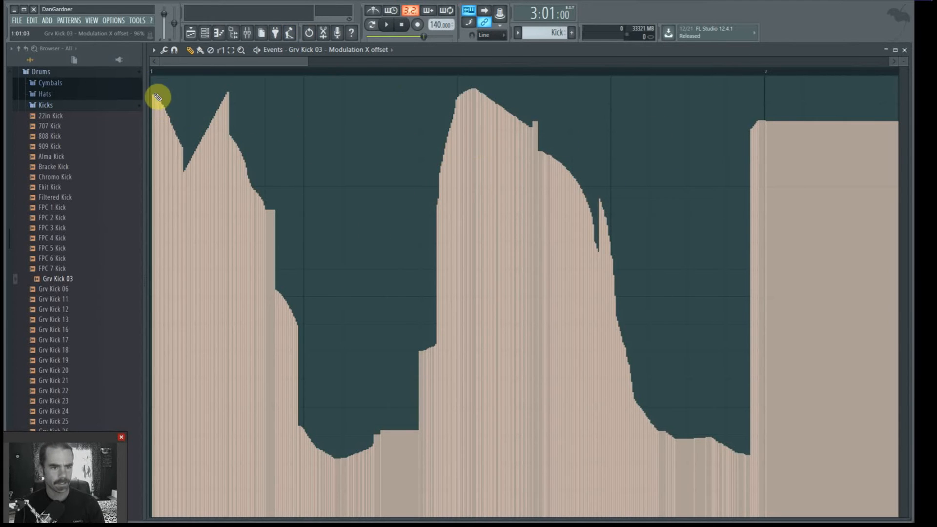
- Redraw the bar as snapped steps alternating between high and low levels, and interpolate the events into connected slopes
left_click_drag(158, 97, 188, 99)
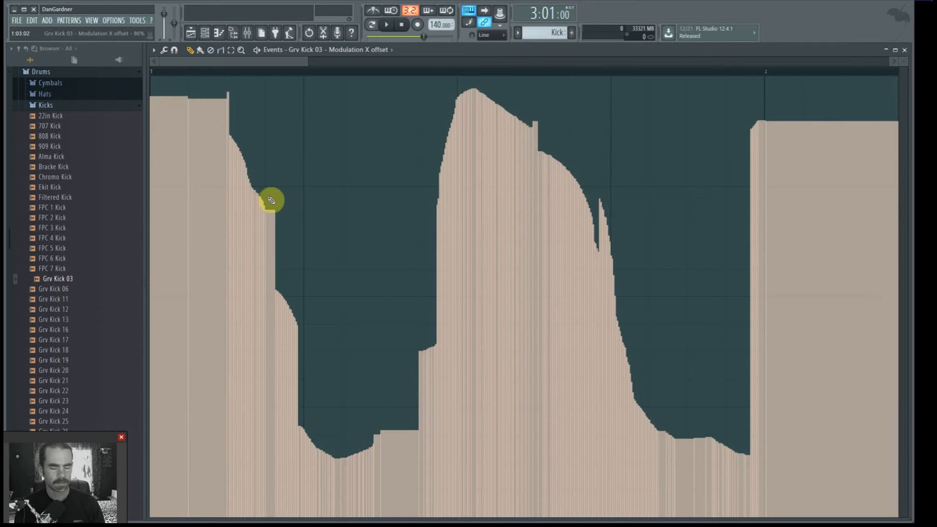
left_click_drag(273, 373, 424, 464)
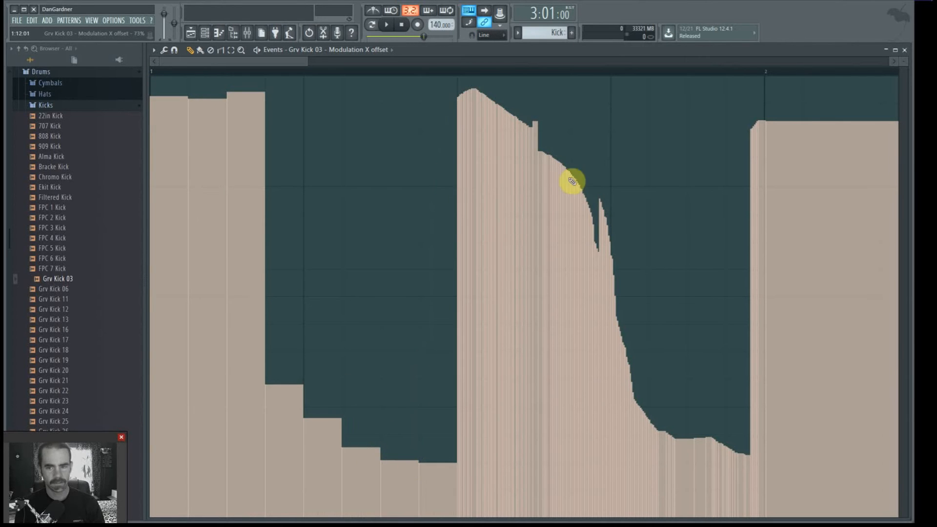
left_click_drag(558, 95, 662, 101)
left_click_drag(753, 459, 788, 452)
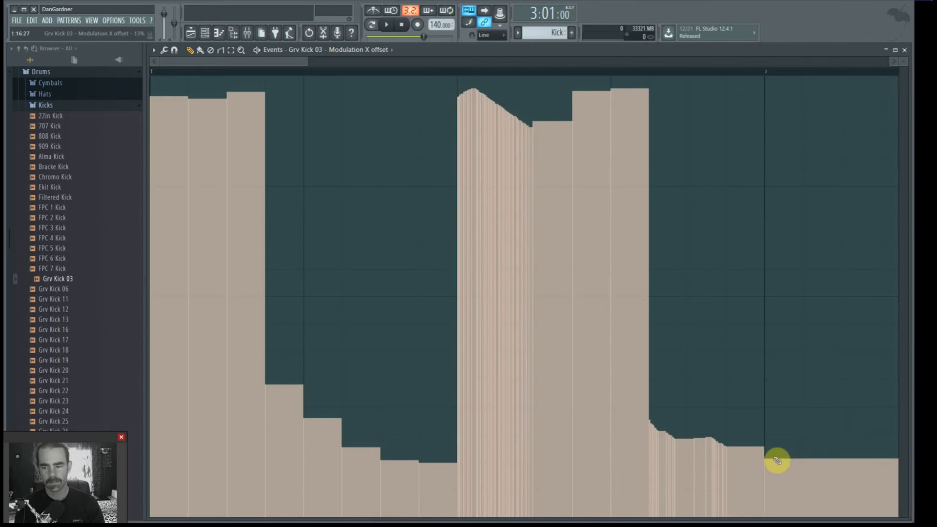
left_click(222, 51)
left_click_drag(167, 116, 822, 293)
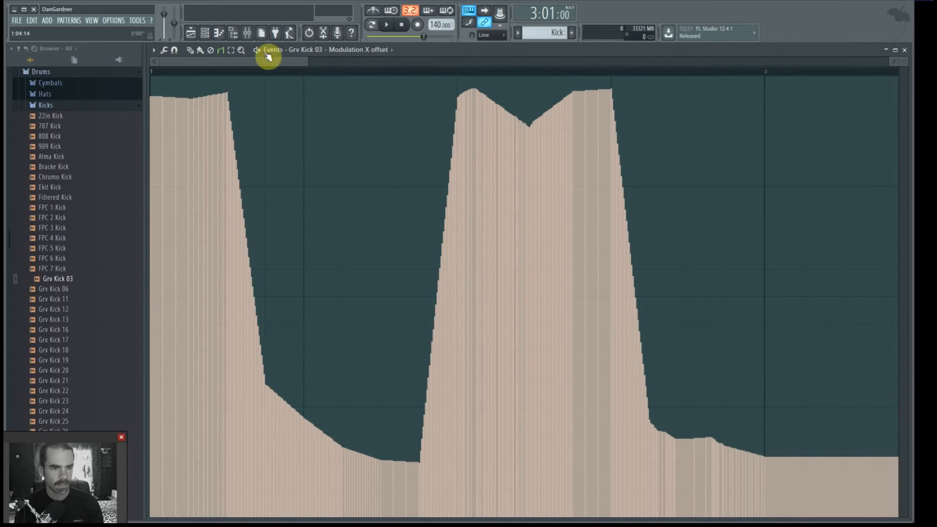
- Scale the levels of the Modulation X events with raised center and multiply settings and no tension, and accept the result
left_click(157, 50)
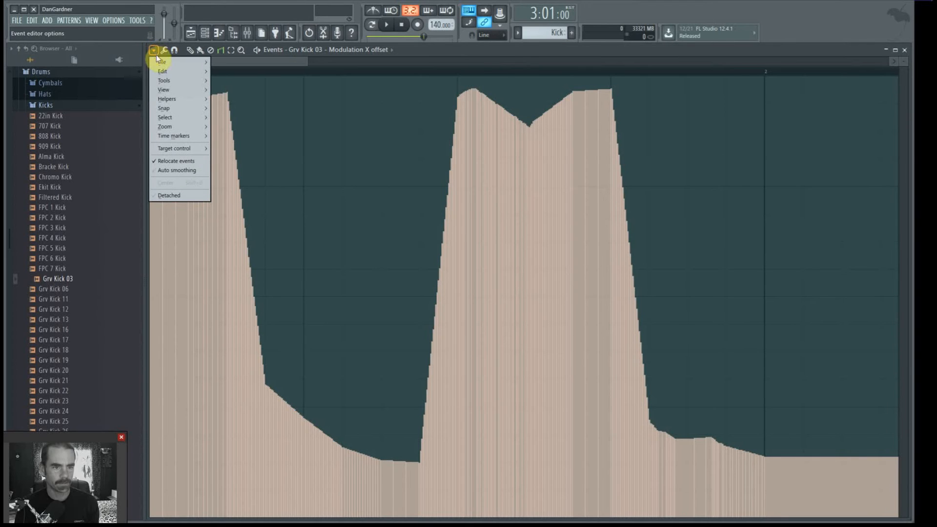
mouse_move(212, 86)
left_click(241, 81)
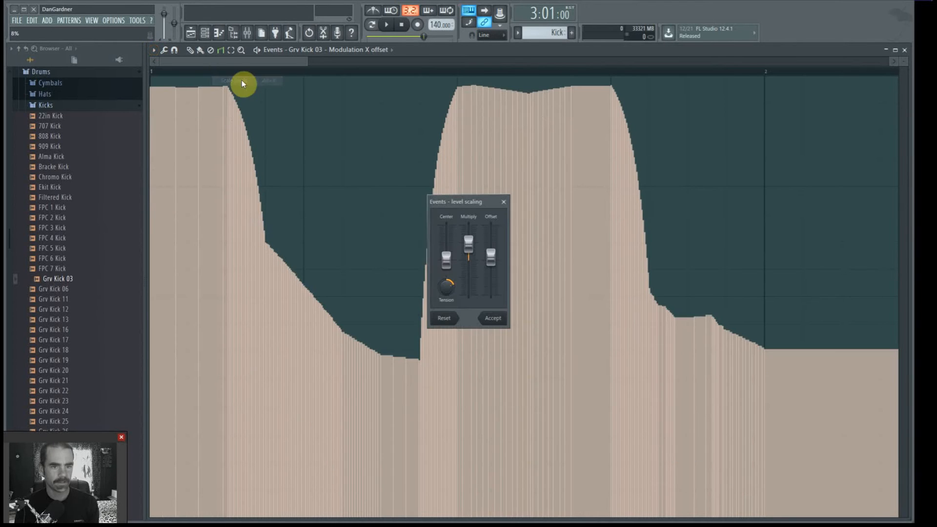
left_click_drag(444, 289, 494, 262)
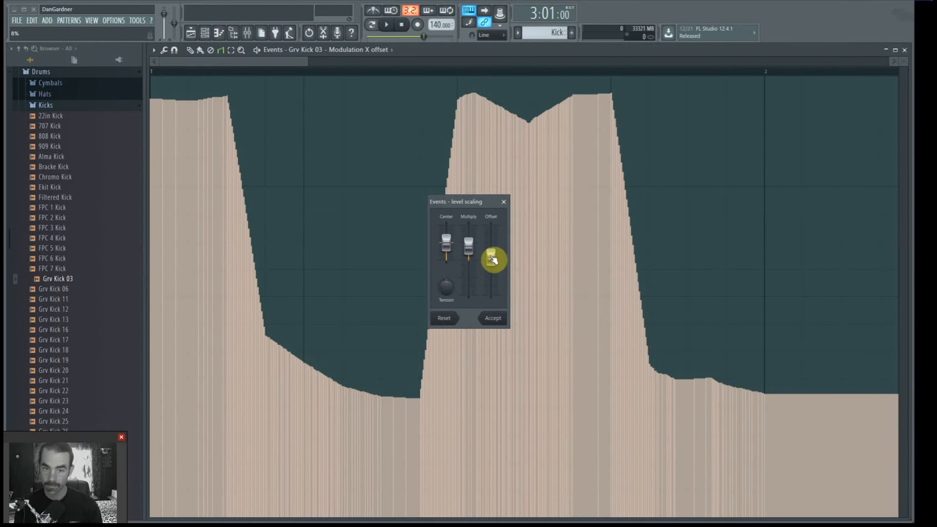
key("space")
left_click_drag(493, 260, 468, 247)
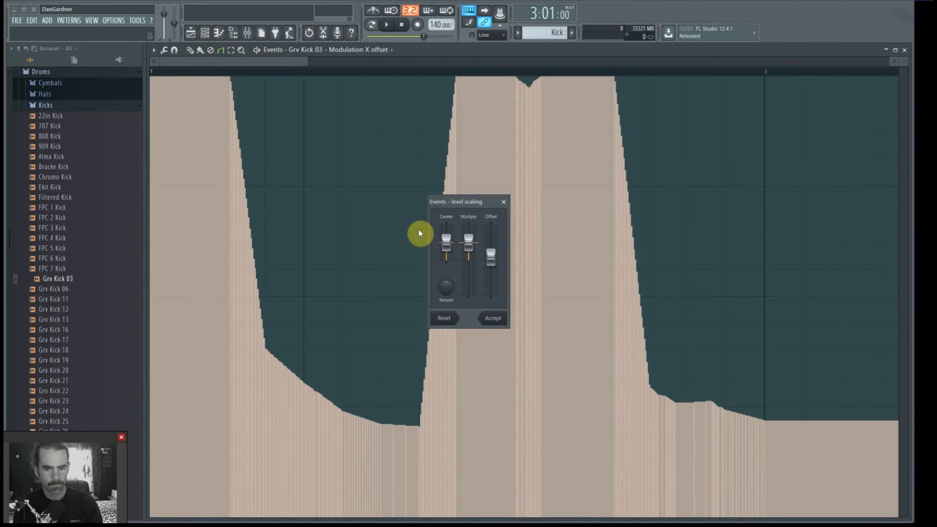
left_click(488, 319)
- Select the one-bar time range of the Kick clip in the playlist and play it with the event editor in view
key("F5")
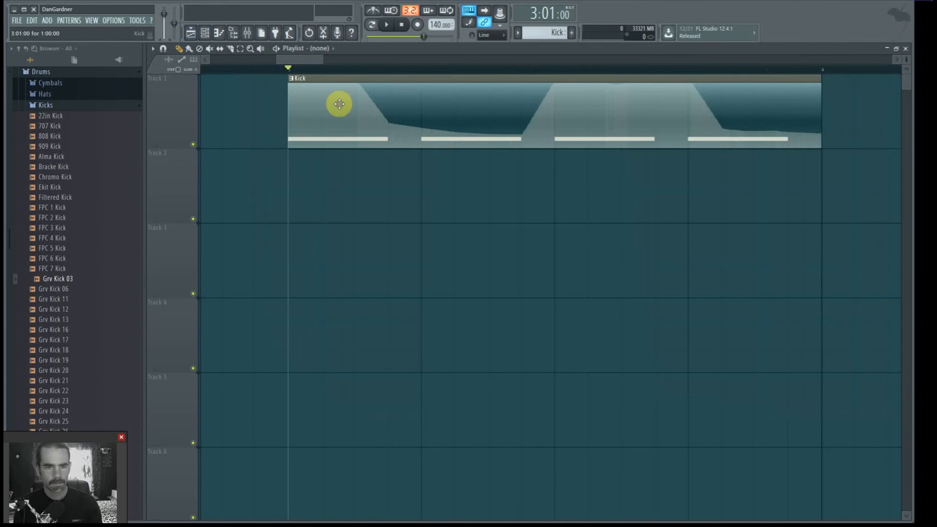
left_click_drag(289, 68, 833, 96)
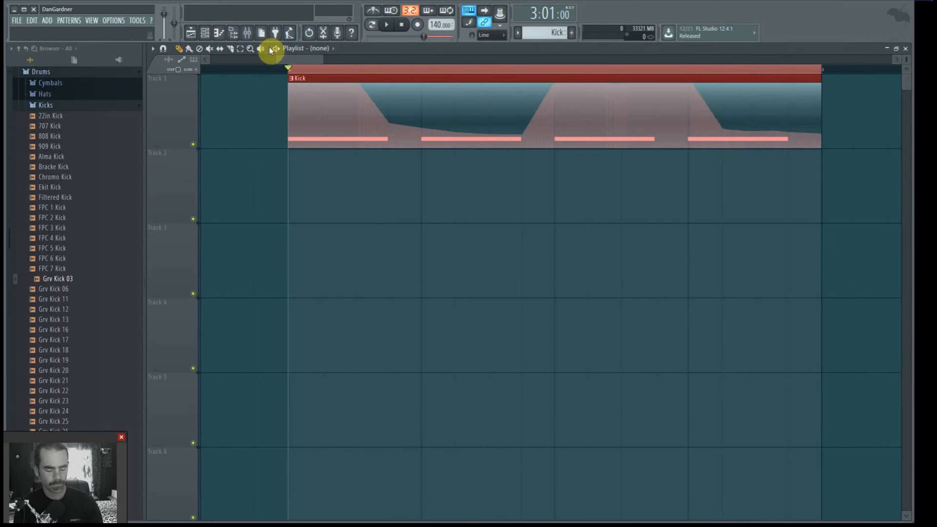
key("F5")
key("space")
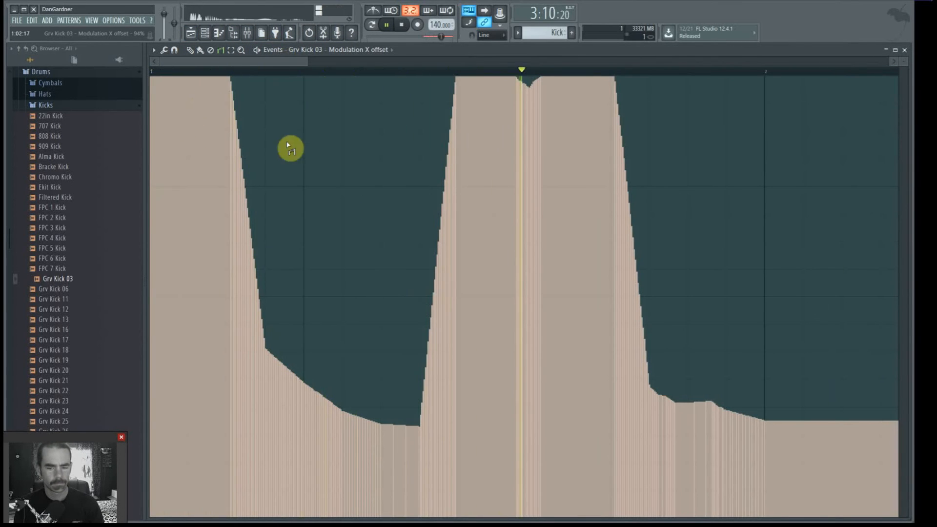
- Redraw the bar's events falling to a low point past mid-bar and rising to the end, and interpolate them into slopes
left_click_drag(178, 142, 284, 251)
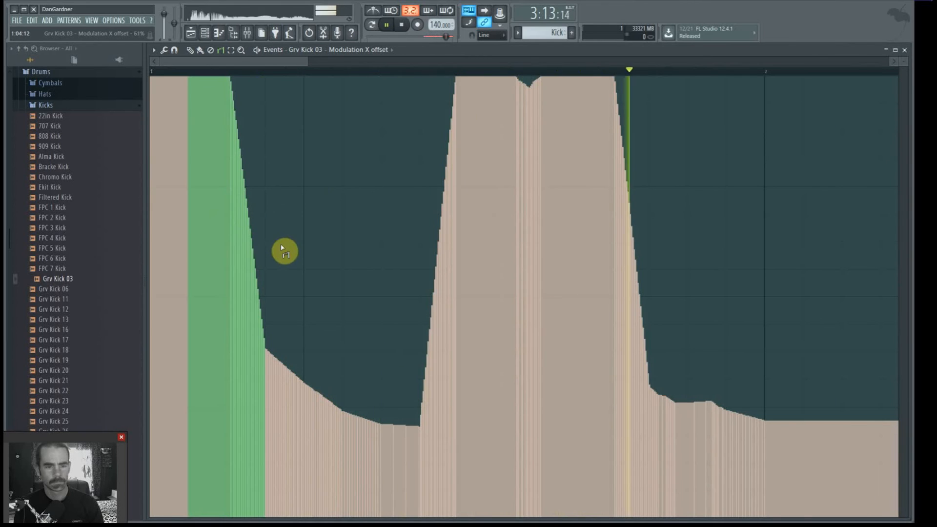
left_click(190, 49)
mouse_move(205, 205)
left_mouse_down()
mouse_move(506, 366)
mouse_move(506, 449)
mouse_move(550, 452)
mouse_move(688, 132)
mouse_move(751, 90)
left_mouse_up()
left_click(221, 51)
left_click_drag(207, 184, 764, 304)
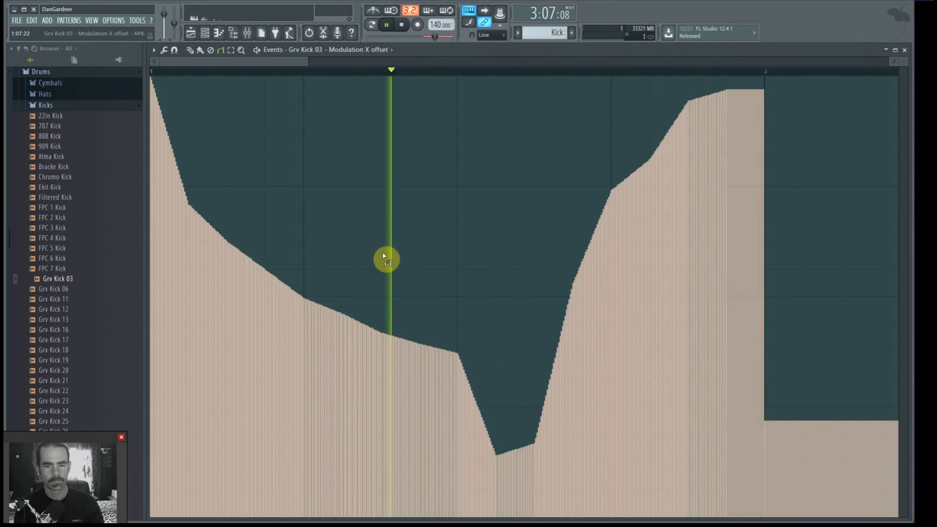
- Draw freehand Modulation X events falling to zero before mid-bar and a curve rising to the maximum past mid-bar
mouse_move(209, 235)
left_mouse_down()
mouse_move(393, 473)
mouse_move(429, 469)
left_mouse_up()
left_click(192, 51)
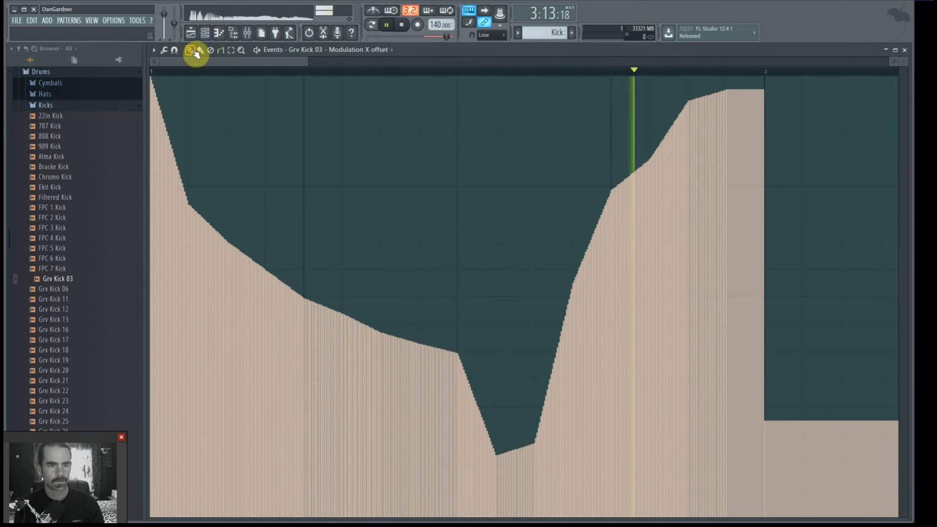
mouse_move(195, 324)
left_mouse_down()
mouse_move(274, 420)
mouse_move(450, 516)
left_mouse_up()
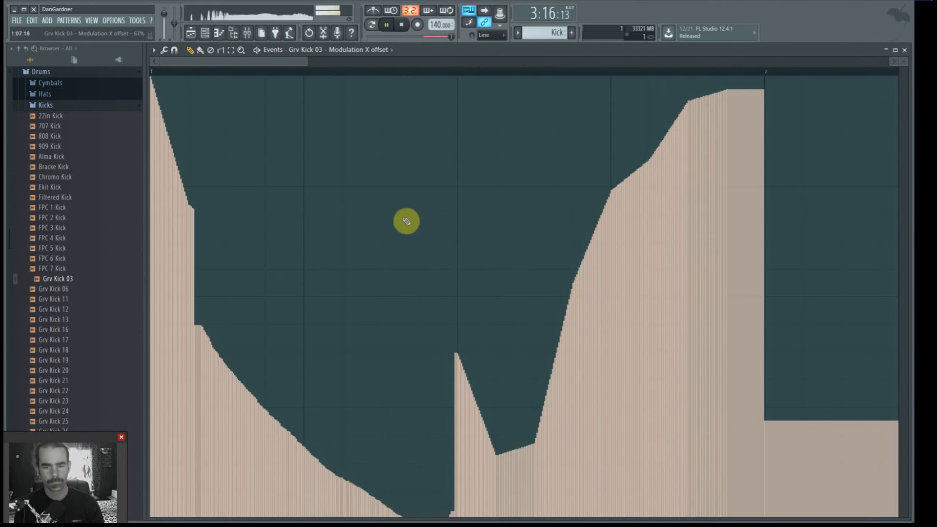
mouse_move(422, 172)
left_mouse_down()
mouse_move(562, 87)
mouse_move(584, 89)
left_mouse_up()
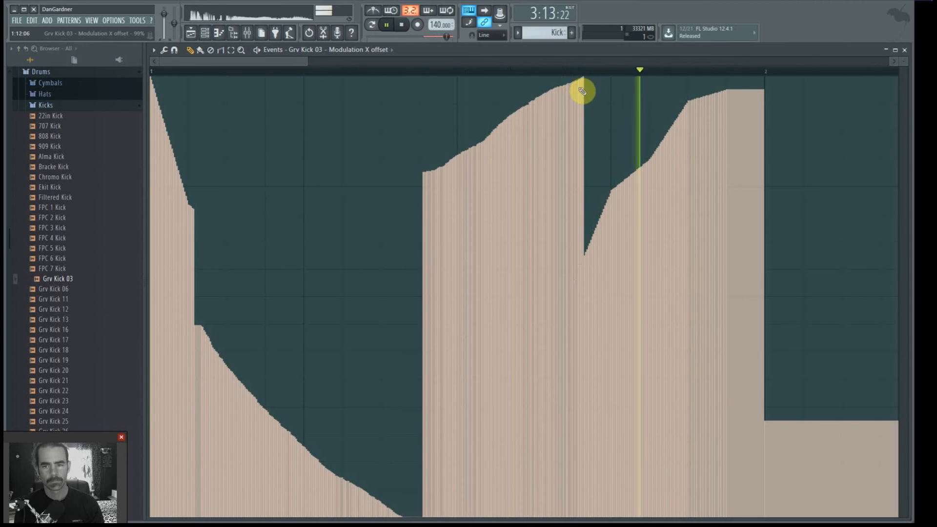
- Review the event editor's target control list, keep Grv Kick 03 Modulation X offset as the target and play the pattern
left_click(390, 50)
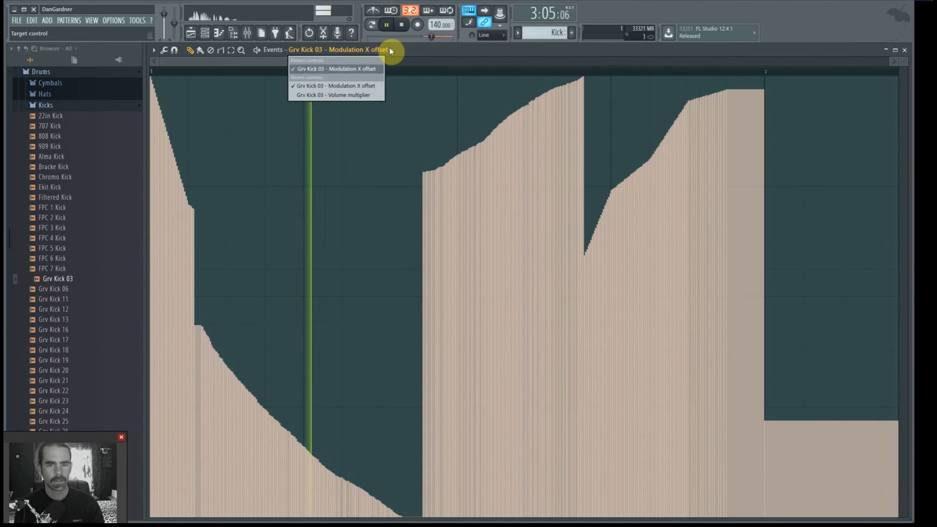
left_click(435, 51)
key("space")
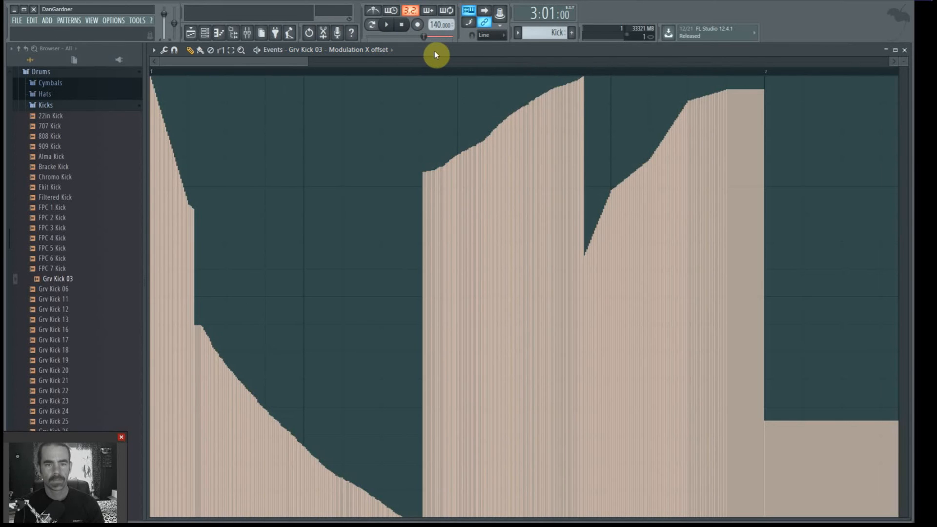
left_click(392, 51)
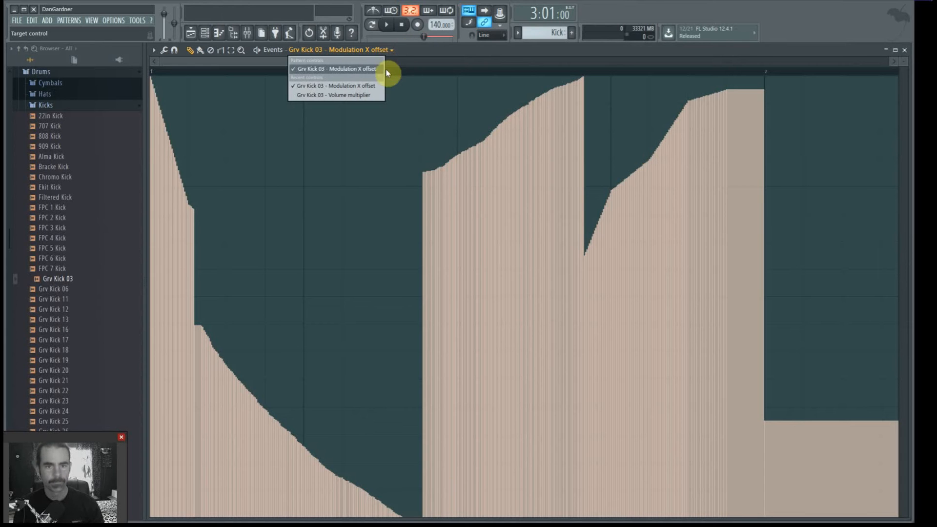
left_click(372, 70)
key("space")
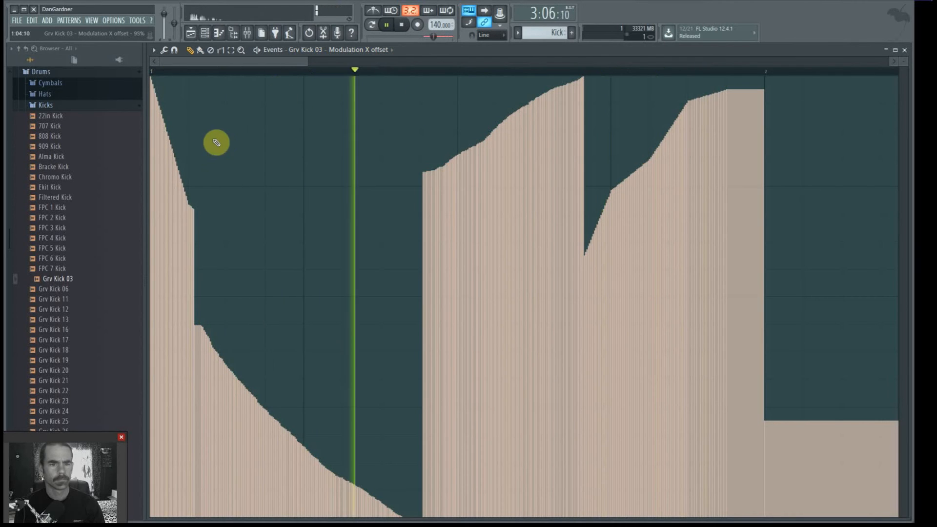
- Switch the event editor to Grv Kick 03 Volume multiplier and draw snapped steps falling towards mid-bar and rising after it
left_click(391, 48)
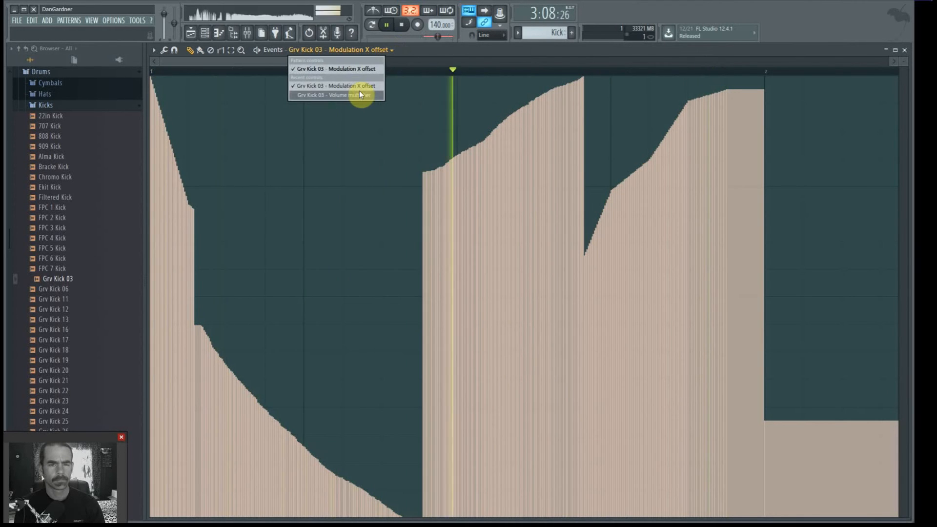
left_click(347, 95)
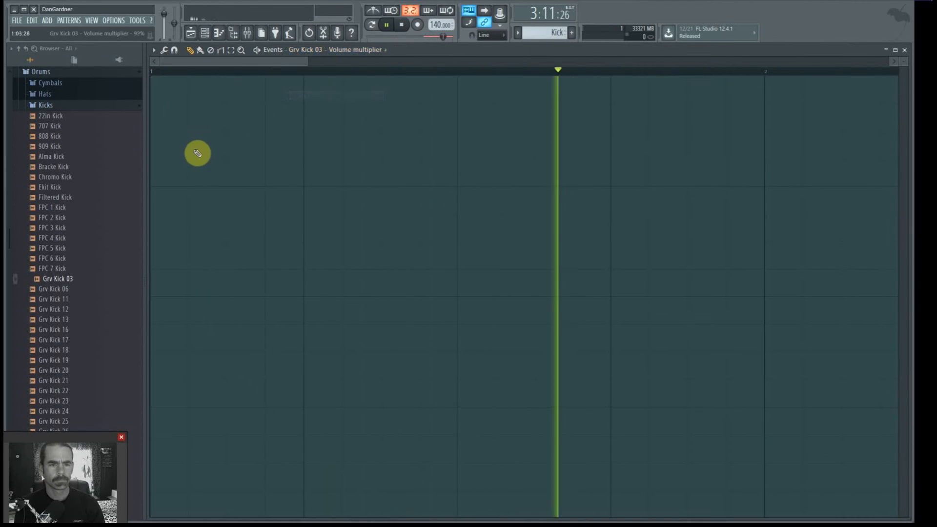
mouse_move(171, 175)
left_mouse_down()
mouse_move(297, 308)
mouse_move(408, 479)
mouse_move(468, 416)
mouse_move(576, 203)
left_mouse_up()
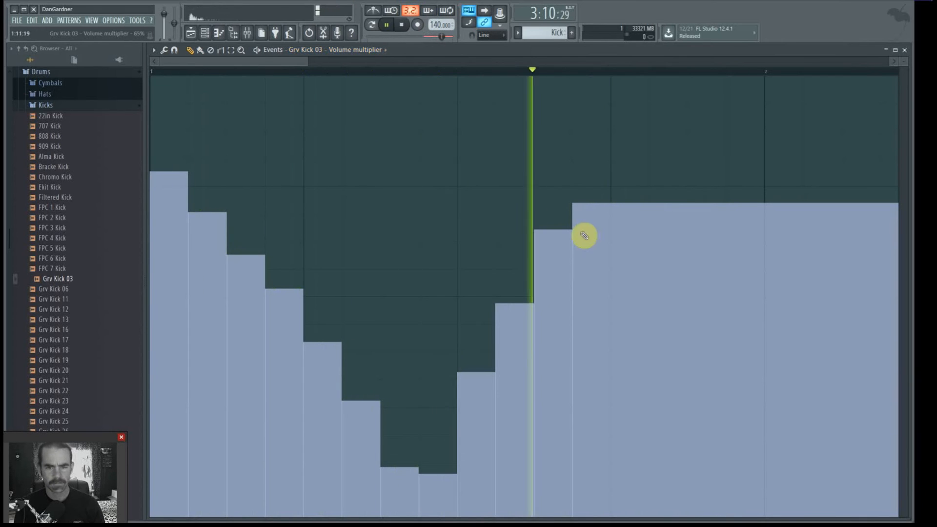
key("space")
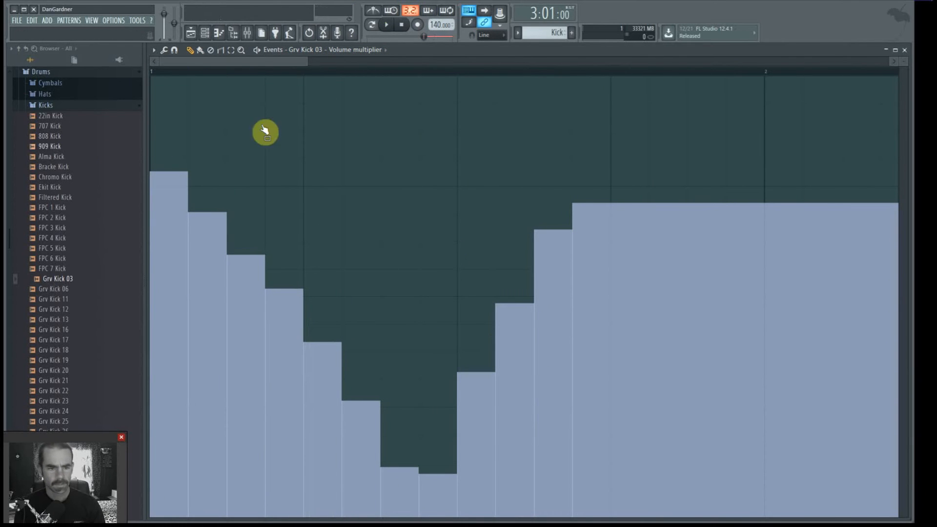
- Interpolate the Volume multiplier events into slopes and redraw the first three steps at lower levels
left_click(221, 51)
left_click_drag(189, 226, 696, 419)
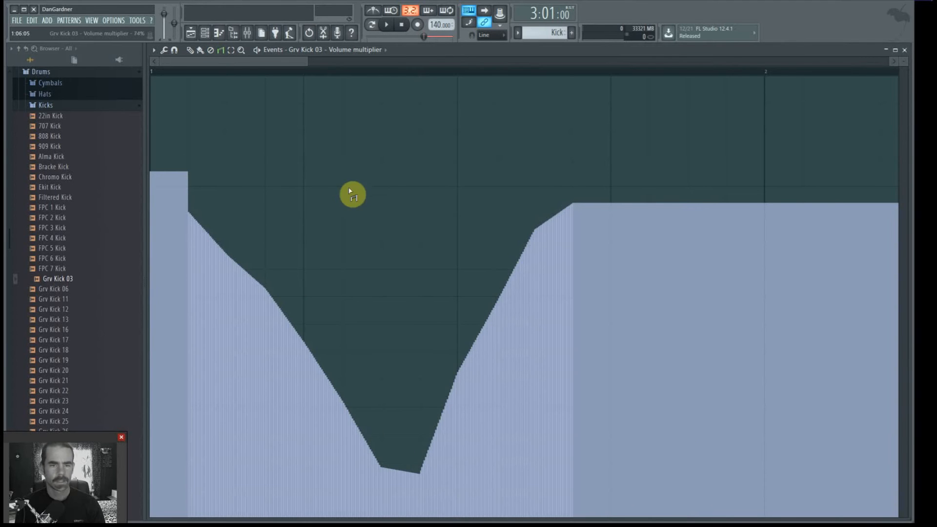
left_click(387, 50)
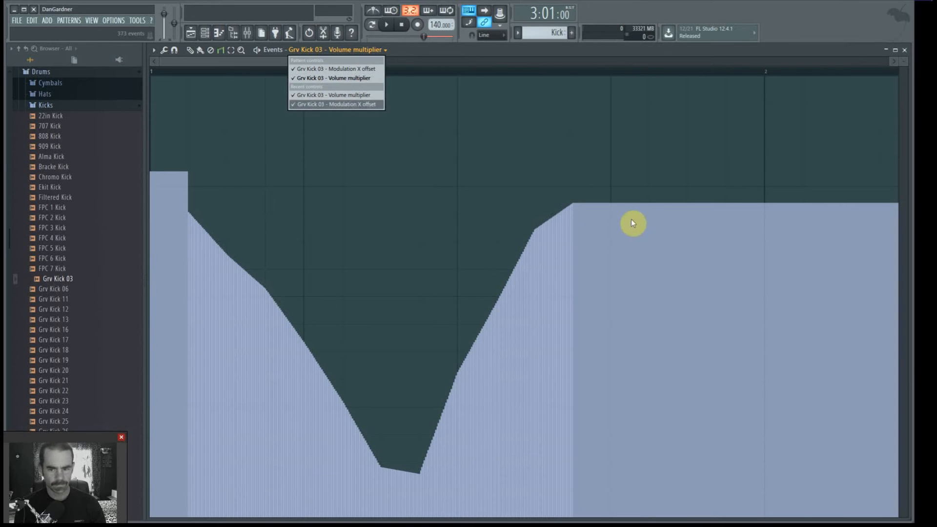
left_click(452, 54)
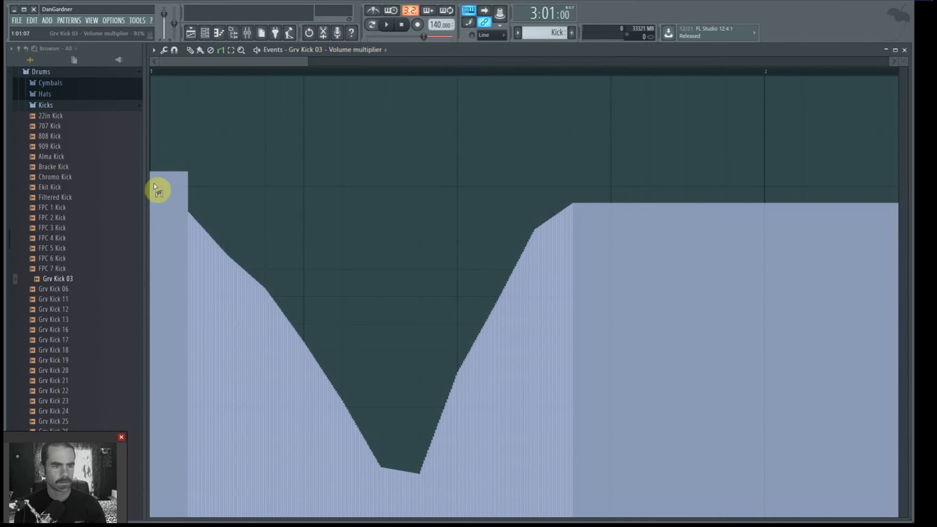
mouse_move(157, 211)
left_mouse_down()
mouse_move(165, 84)
mouse_move(161, 184)
mouse_move(196, 239)
mouse_move(218, 404)
mouse_move(247, 409)
left_mouse_up()
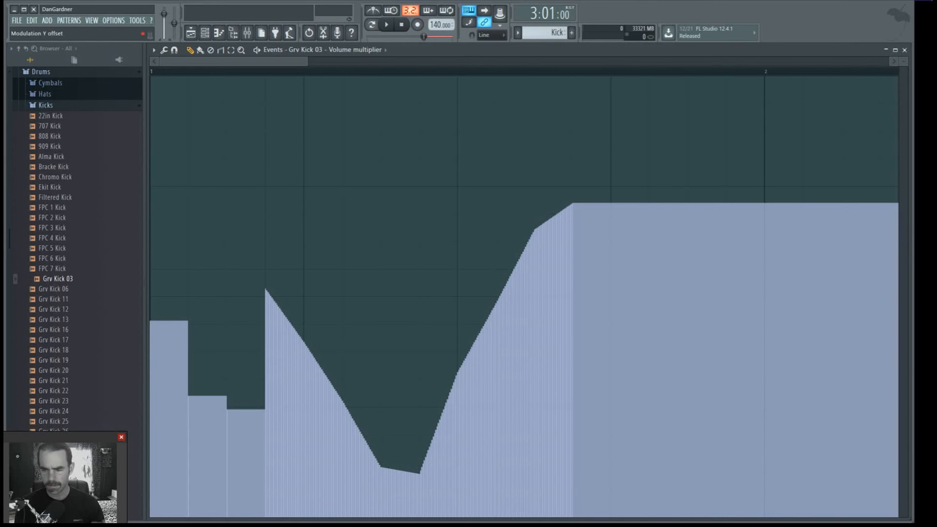
- Bring the Grv Kick 03 channel settings over the event editor, play the pattern to watch its level controls, and close the settings
left_click_drag(919, 180, 451, 96)
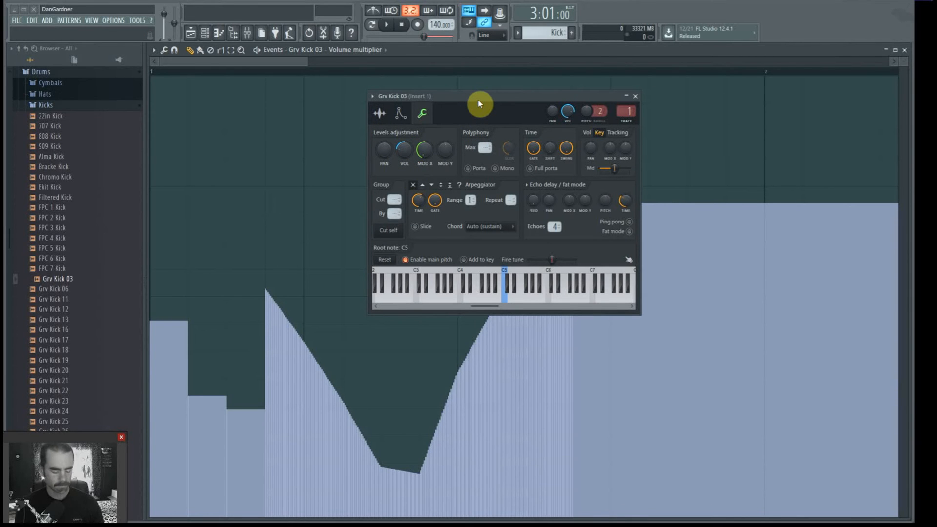
left_click_drag(445, 94, 546, 193)
key("space")
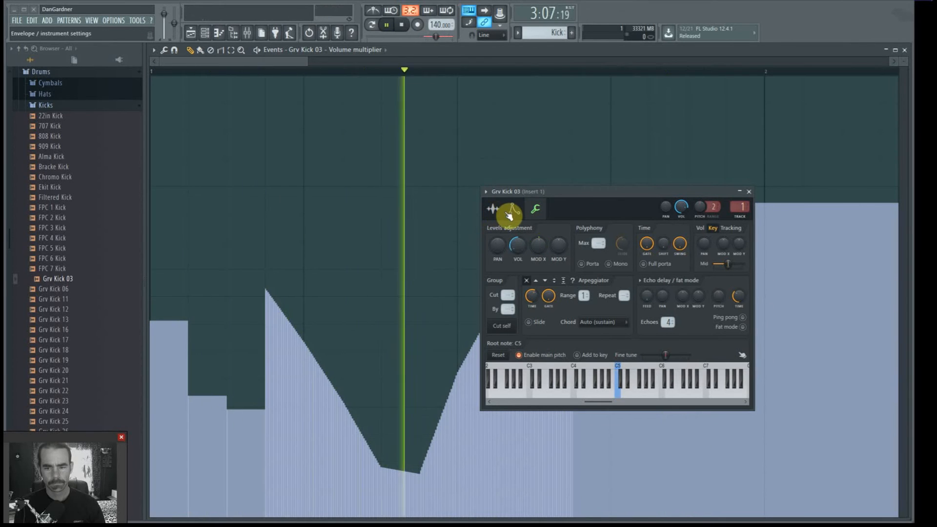
key("space")
key("Escape")
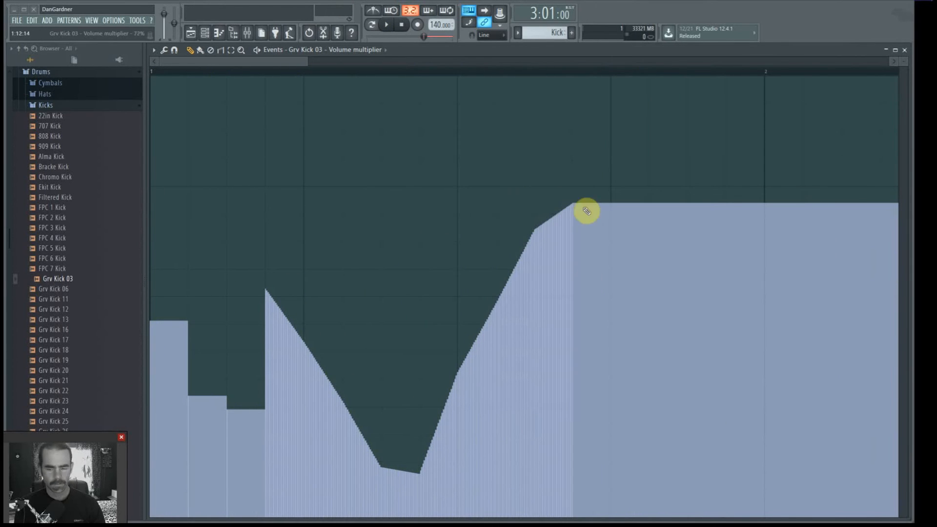
- Lower the opening volume events to near zero, and place near-maximum events before mid-bar and near the bar's end with a zero level between
mouse_move(164, 349)
left_mouse_down()
mouse_move(153, 412)
mouse_move(167, 514)
mouse_move(223, 478)
mouse_move(174, 512)
left_mouse_up()
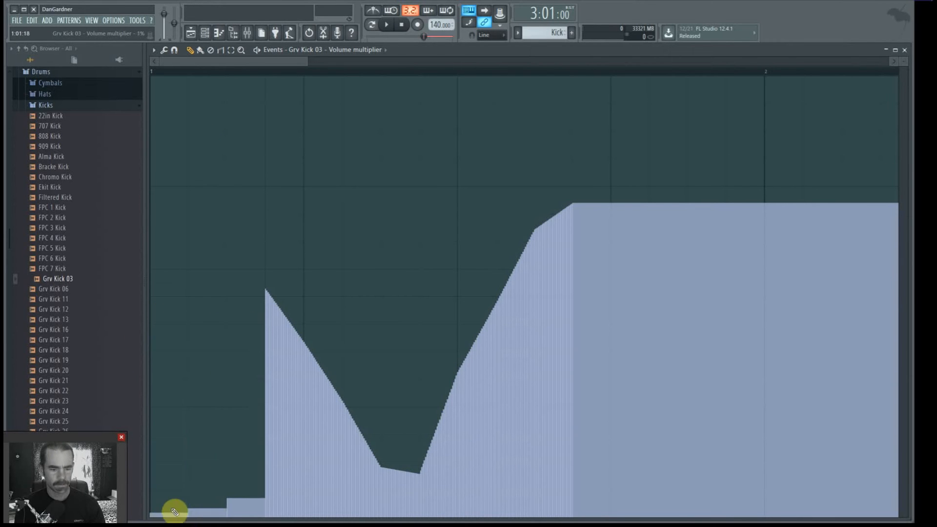
left_click(388, 81)
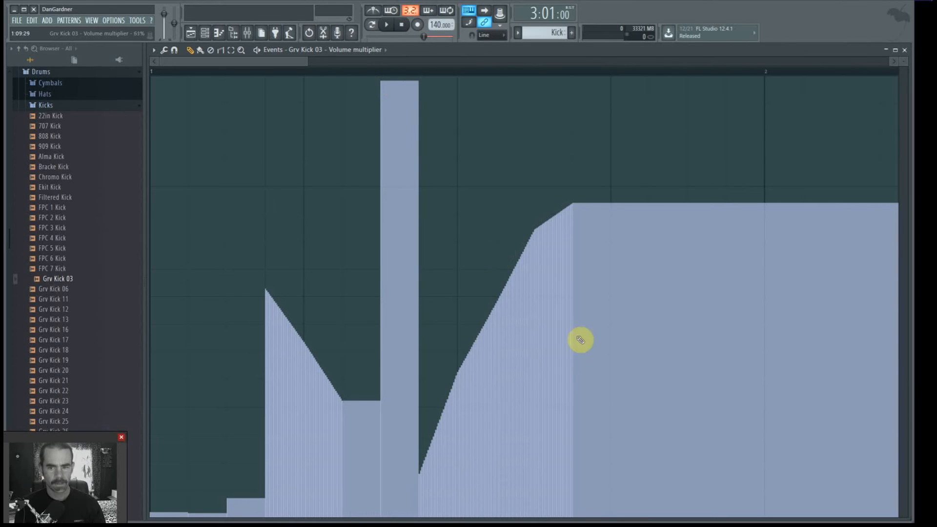
right_click(564, 468)
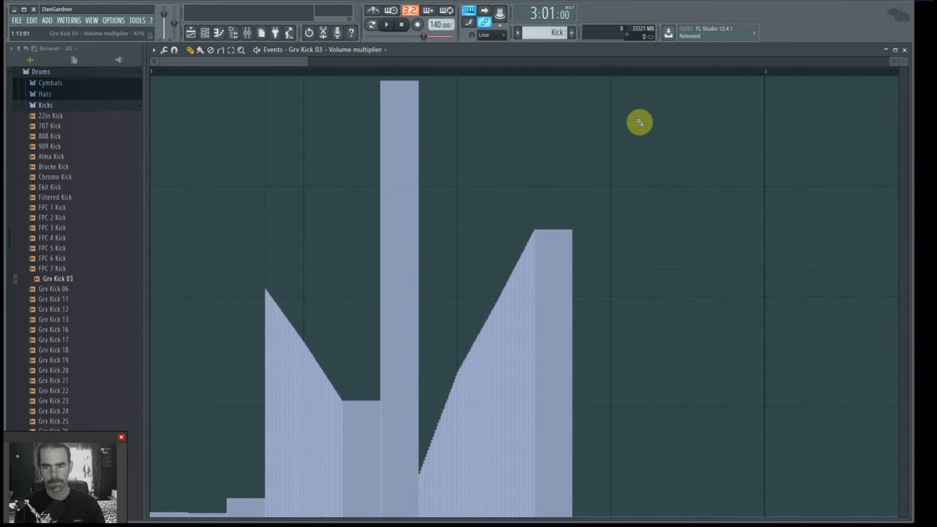
left_click(726, 87)
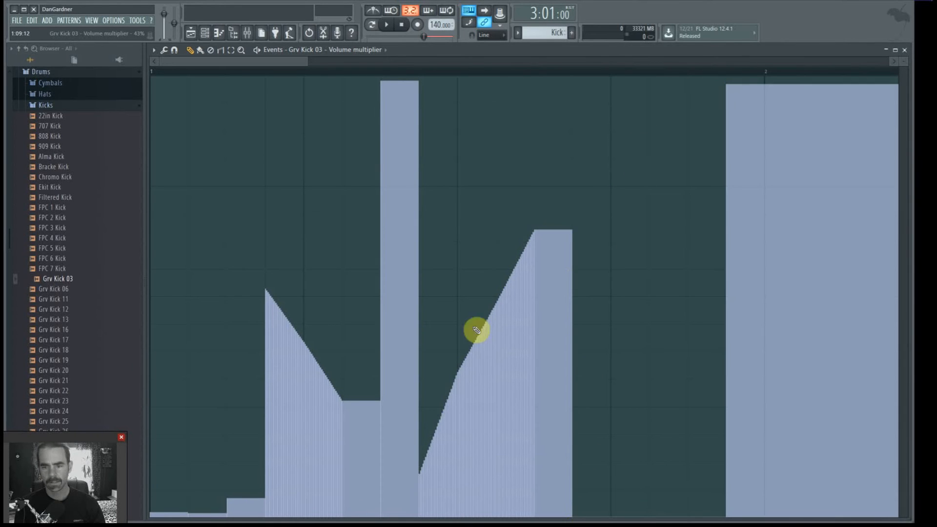
- Erase all Volume multiplier events and redraw them at full level on beats 1 and 3 and at zero on beat 2 and bar 2
left_click(211, 51)
mouse_move(161, 94)
left_mouse_down()
mouse_move(856, 412)
mouse_move(868, 404)
left_mouse_up()
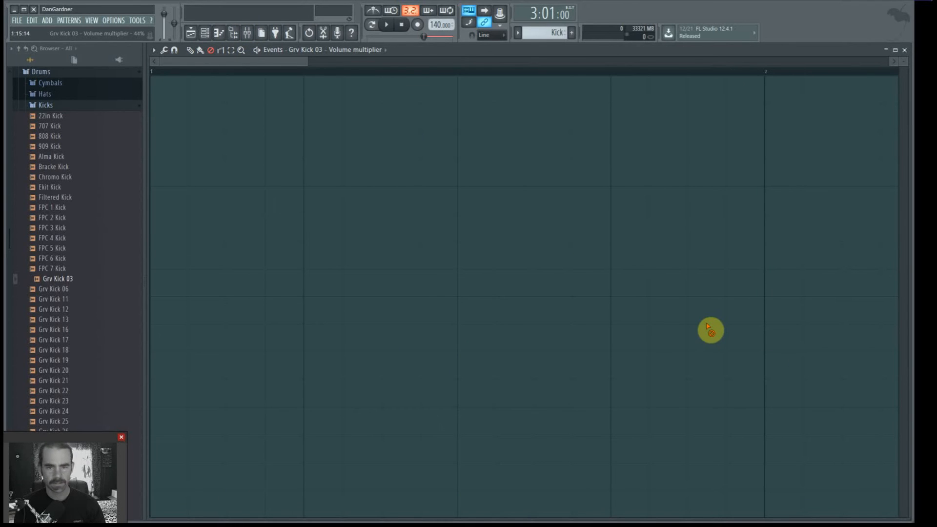
left_click(194, 50)
left_click(163, 93)
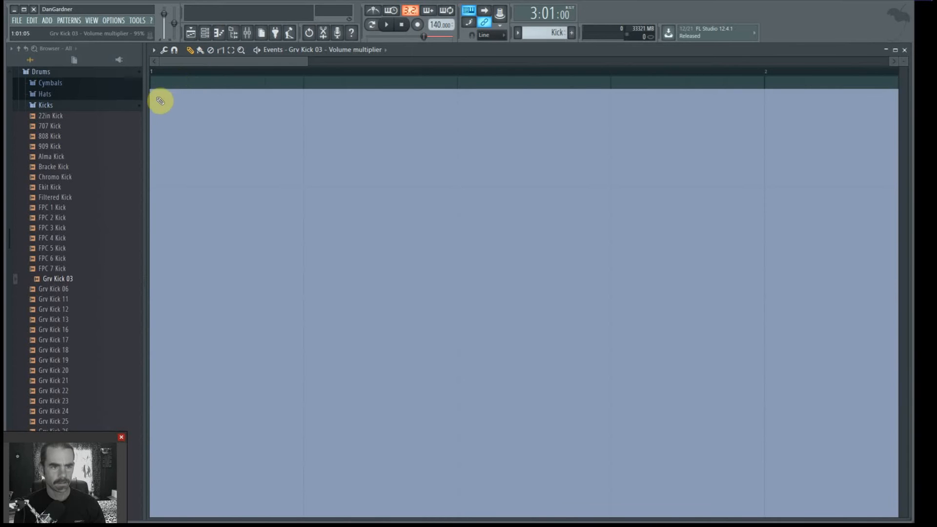
left_click_drag(155, 97, 236, 119)
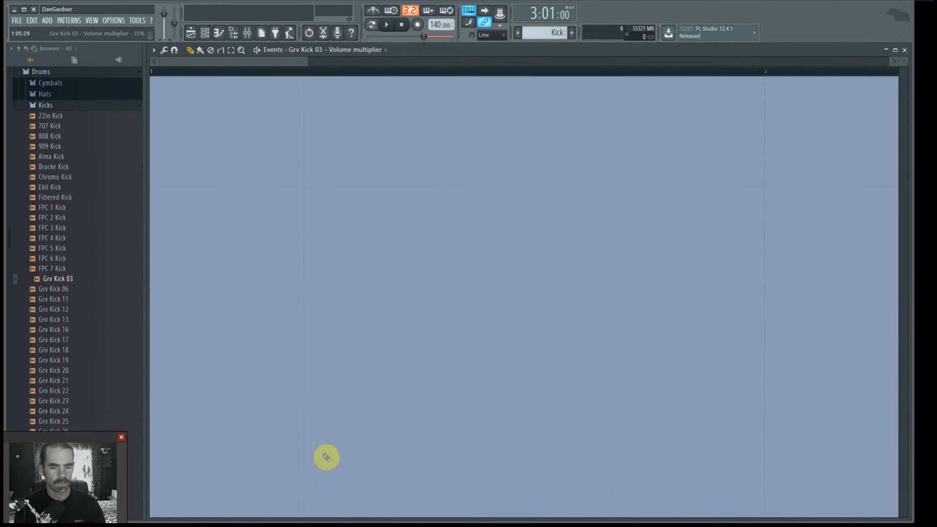
left_click(314, 515)
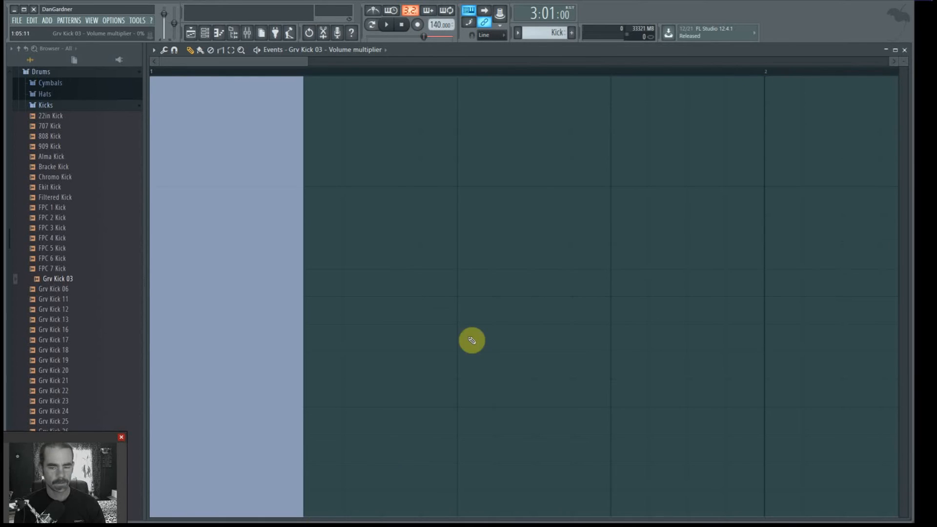
left_click(461, 84)
left_click_drag(469, 85, 463, 68)
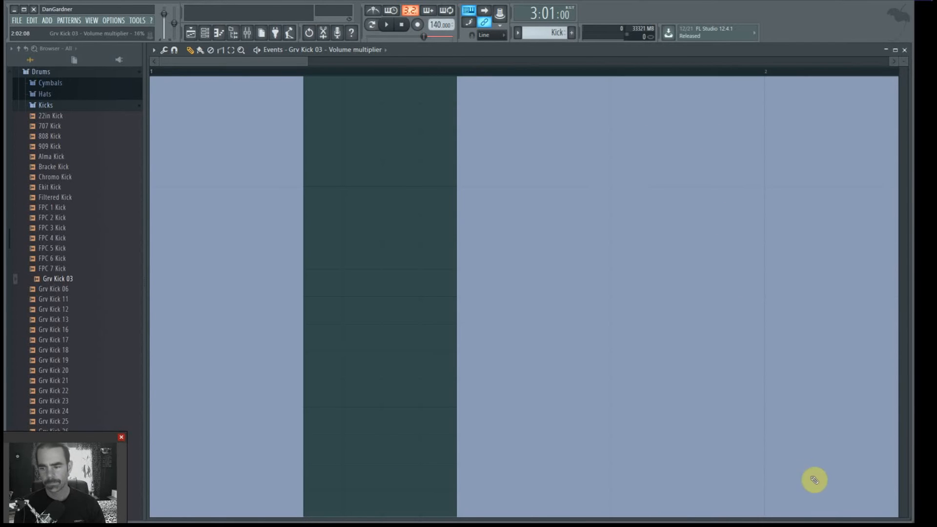
left_click(780, 512)
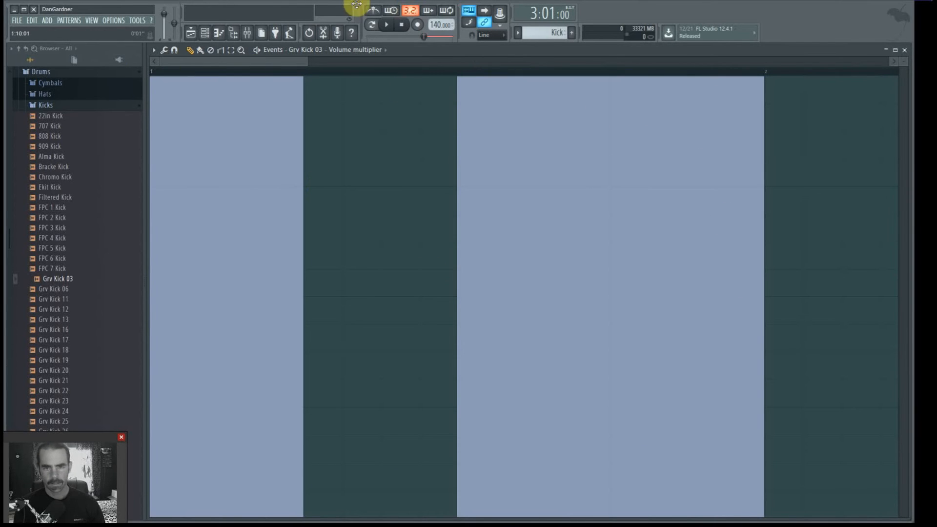
- Interpolate the full and zero Volume multiplier levels into connected slopes and play the result
left_click(221, 51)
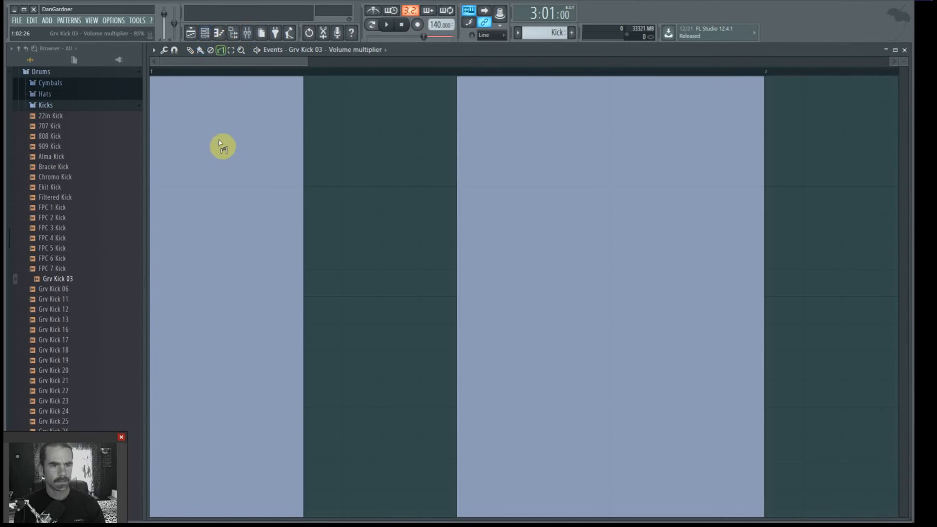
left_click(807, 248)
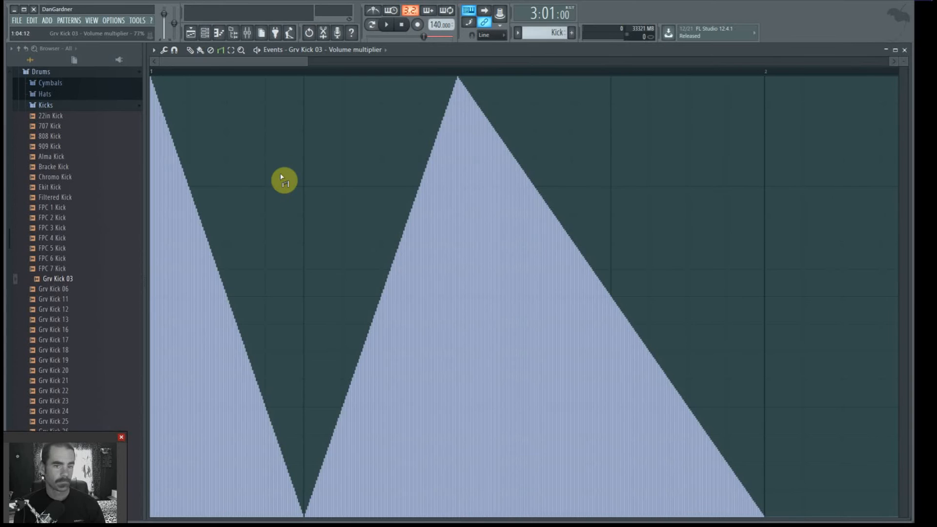
key("space")
key("space")
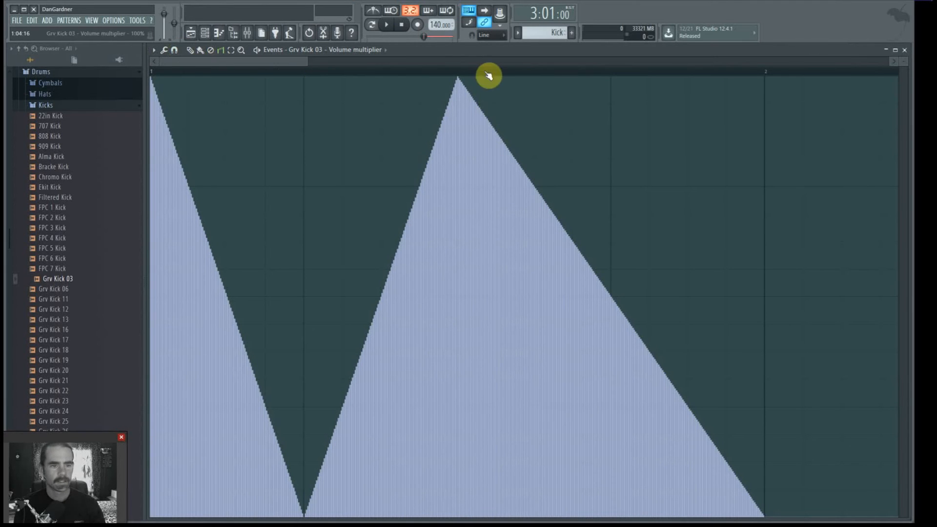
- Load Maximus into effect slot 9 of mixer track Insert 1
key("F9")
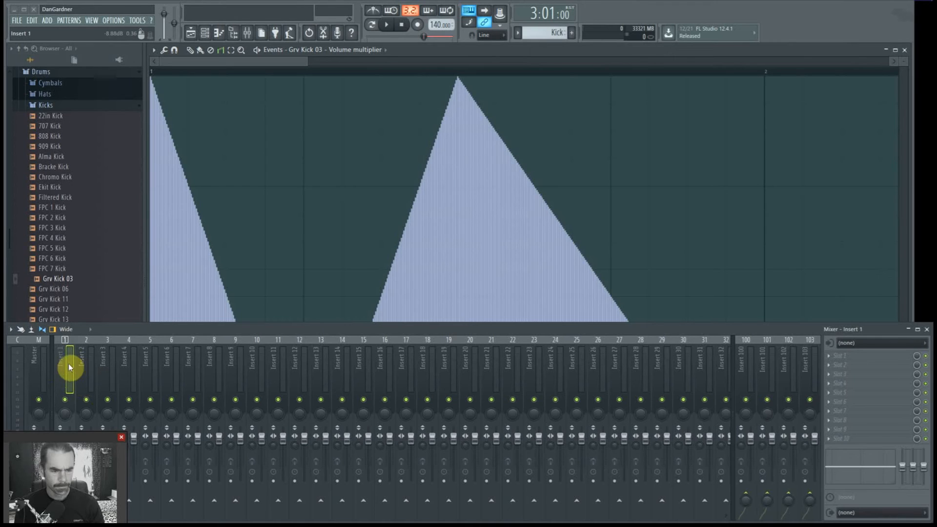
left_click(832, 430)
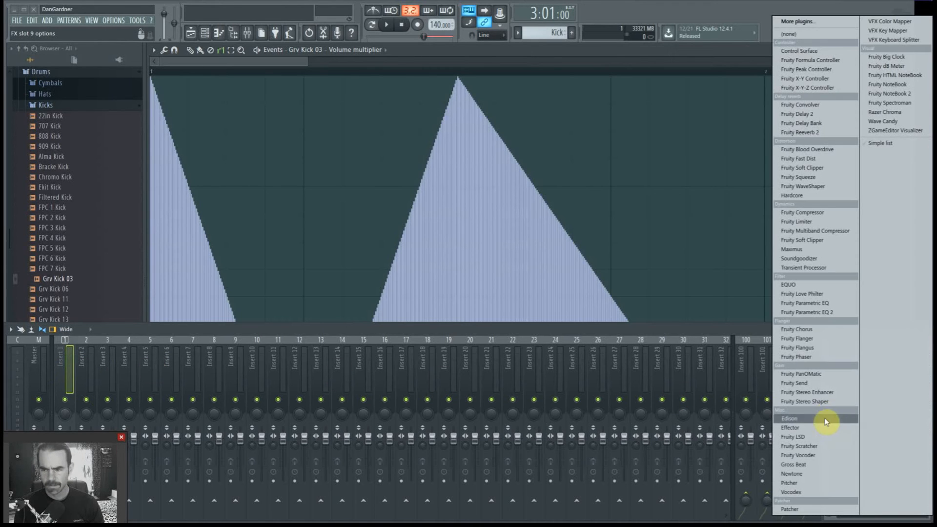
left_click(803, 249)
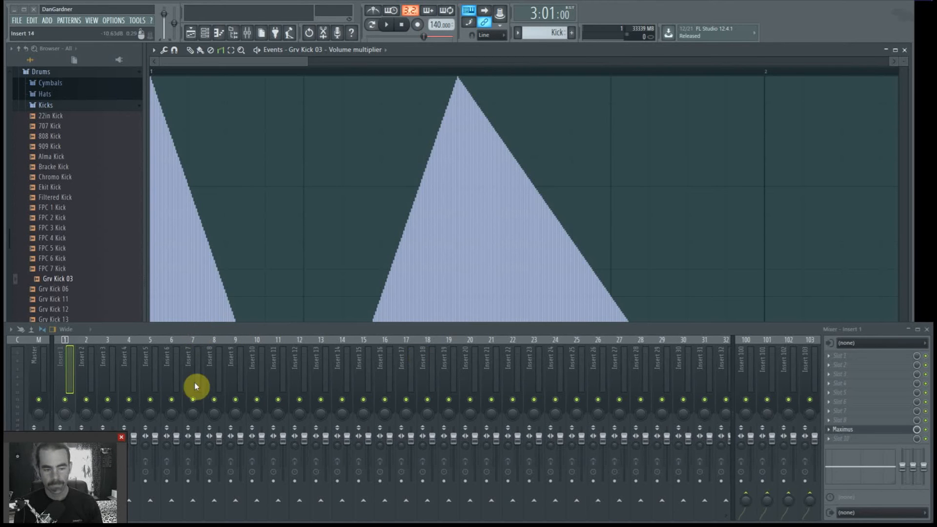
- Load Maximus into effect slot 9 of the Master mixer track and hide the mixer
left_click(43, 353)
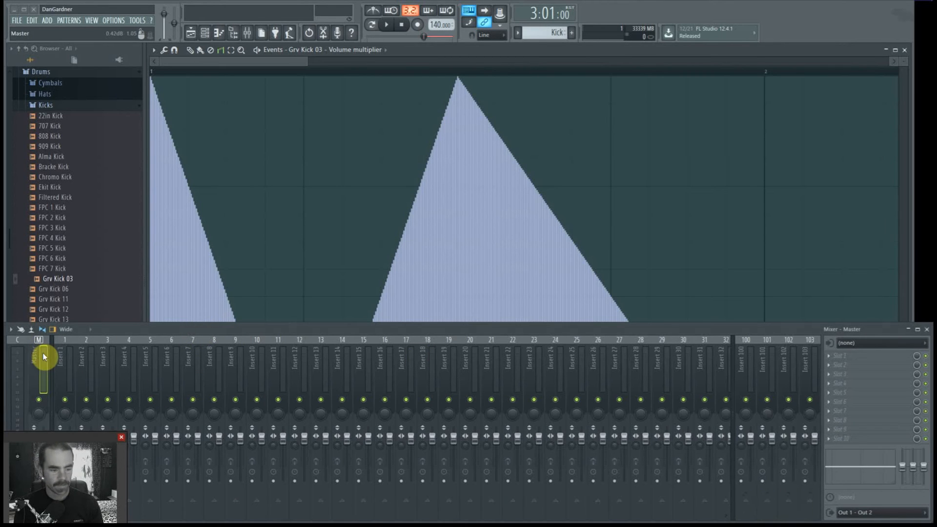
left_click(844, 430)
left_click(808, 249)
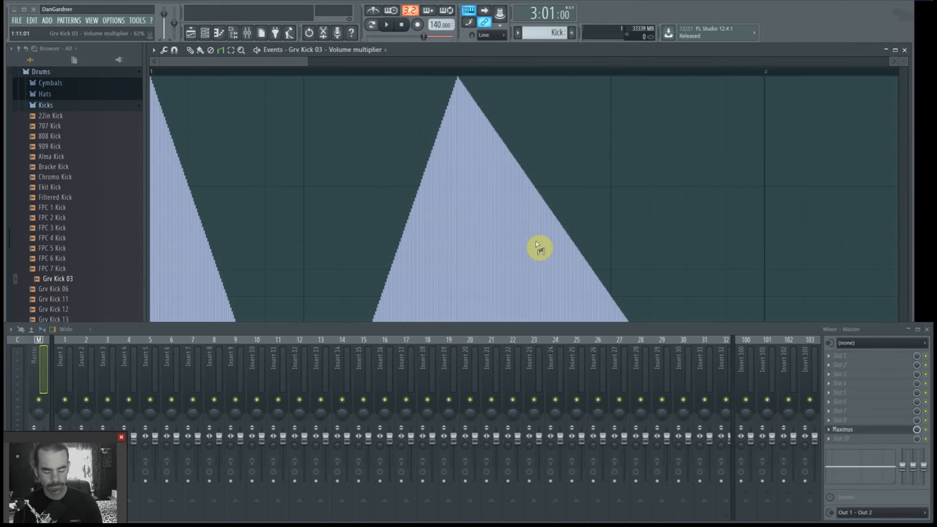
key("F9")
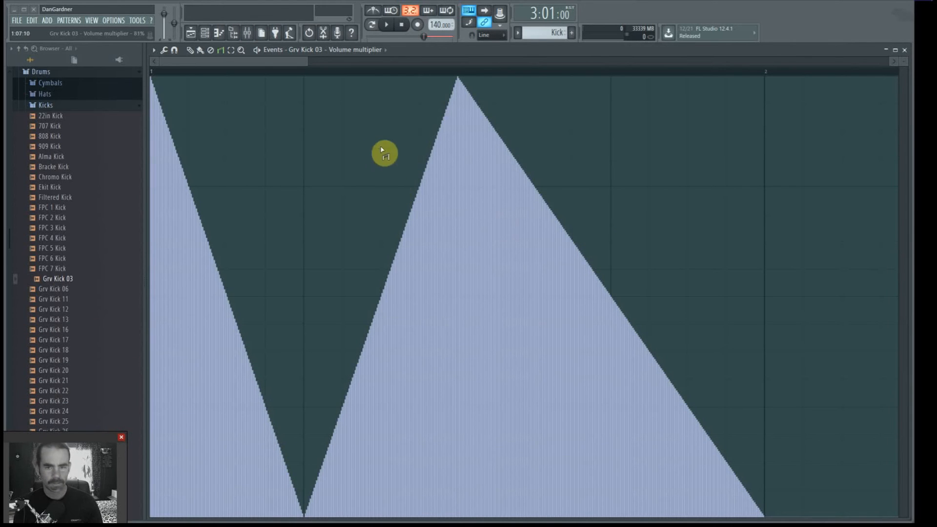
- Activate the Draw tool for Grv Kick 03's Volume multiplier events and play the automation
left_click(190, 51)
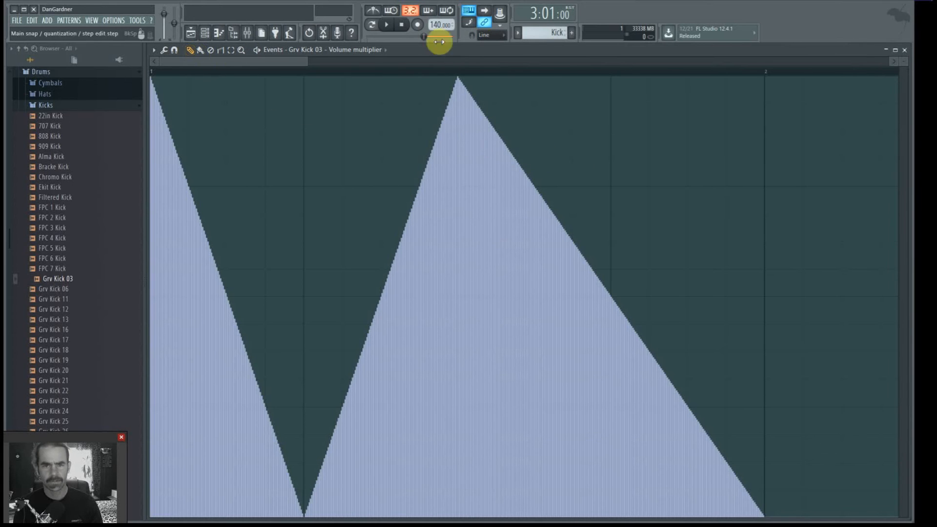
left_click(388, 50)
left_click(356, 77)
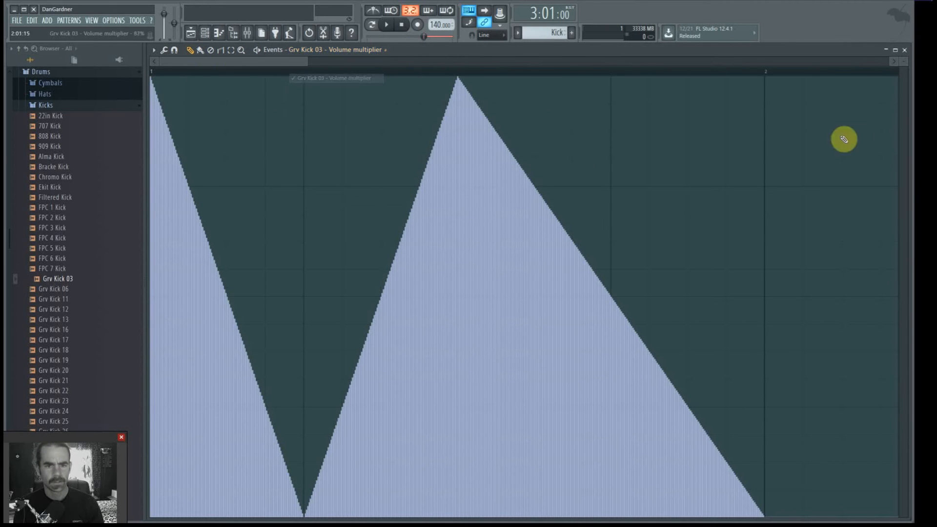
key("space")
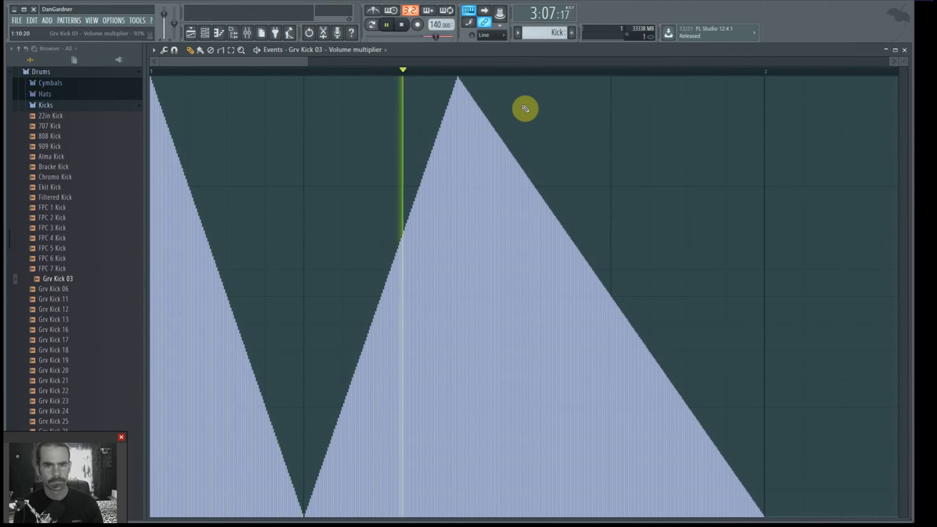
key("space")
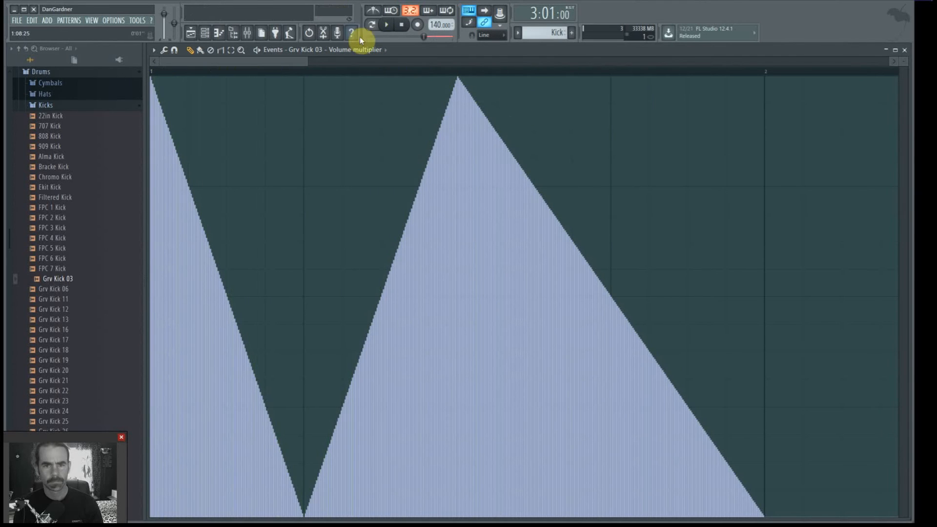
- Show the playlist, select the Kick clip on Track 1, and open its Volume multiplier events
key("F5")
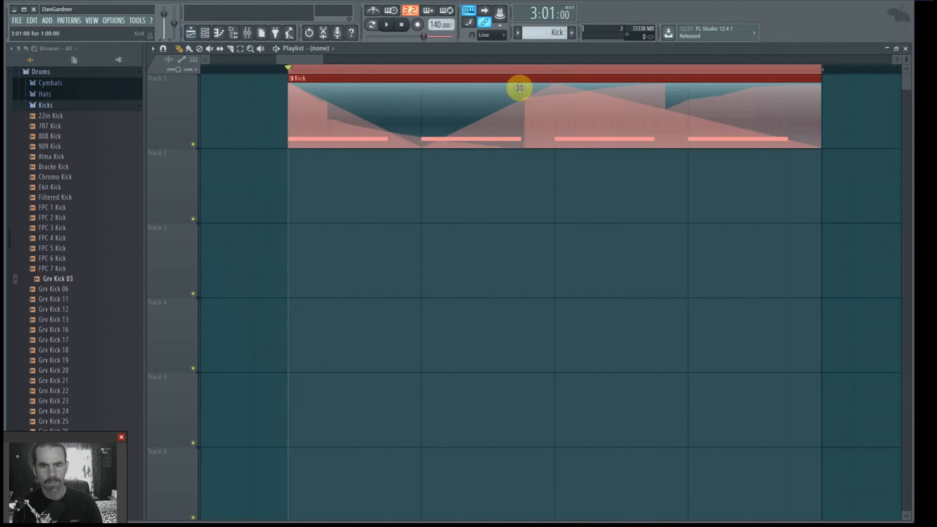
left_click(447, 195)
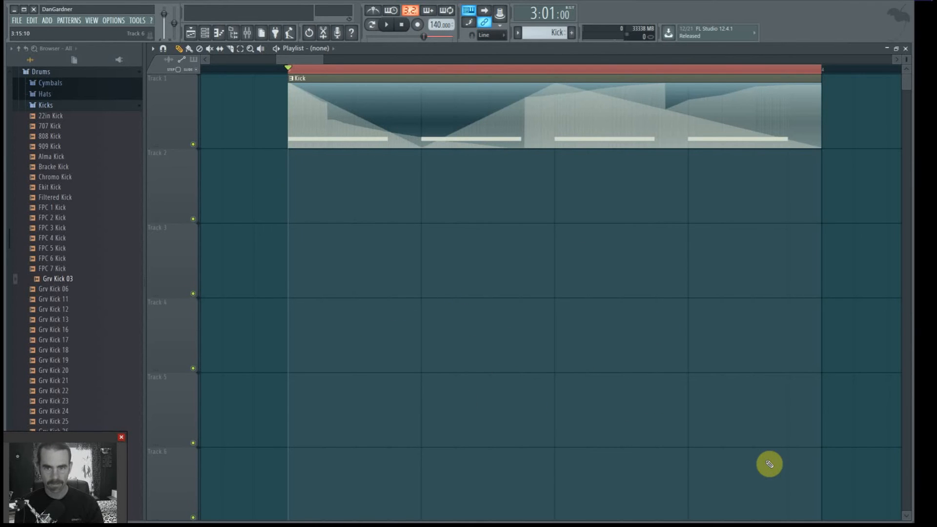
left_click(436, 79)
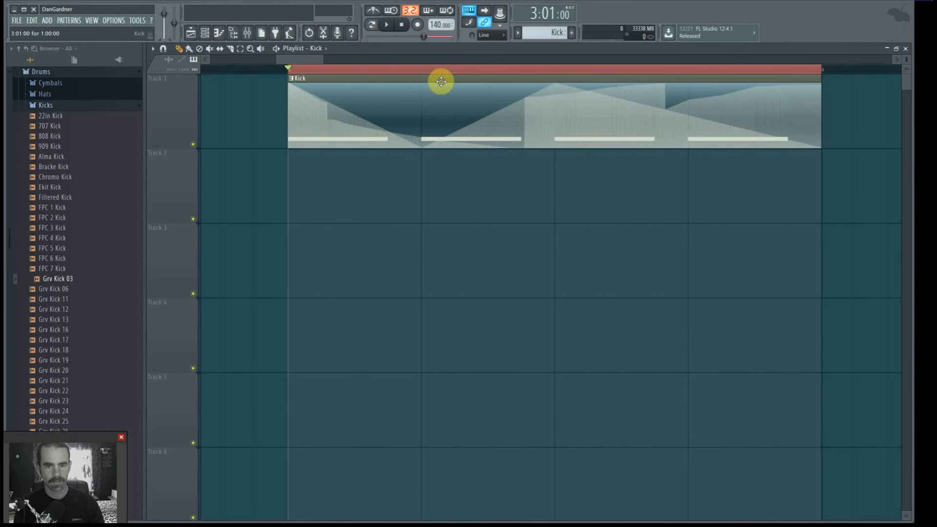
double_click(442, 81)
key("F5")
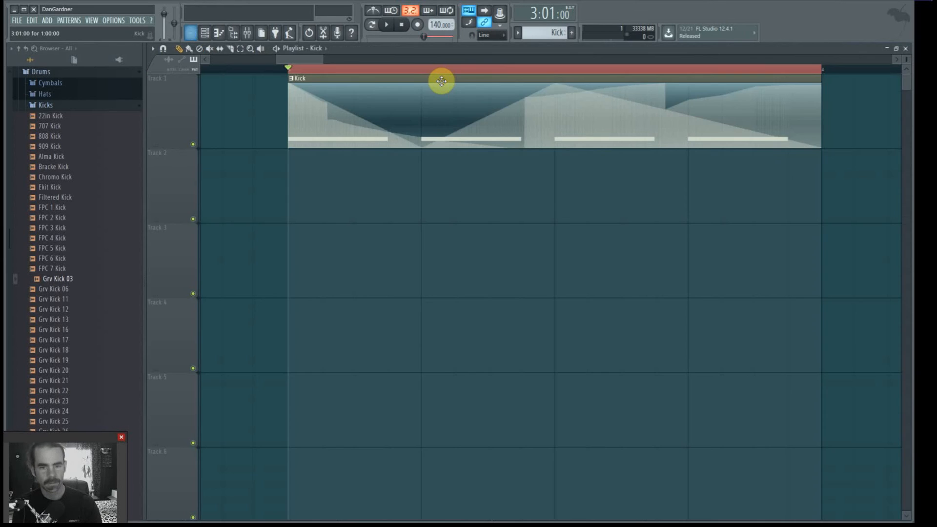
key("F5")
key("F7")
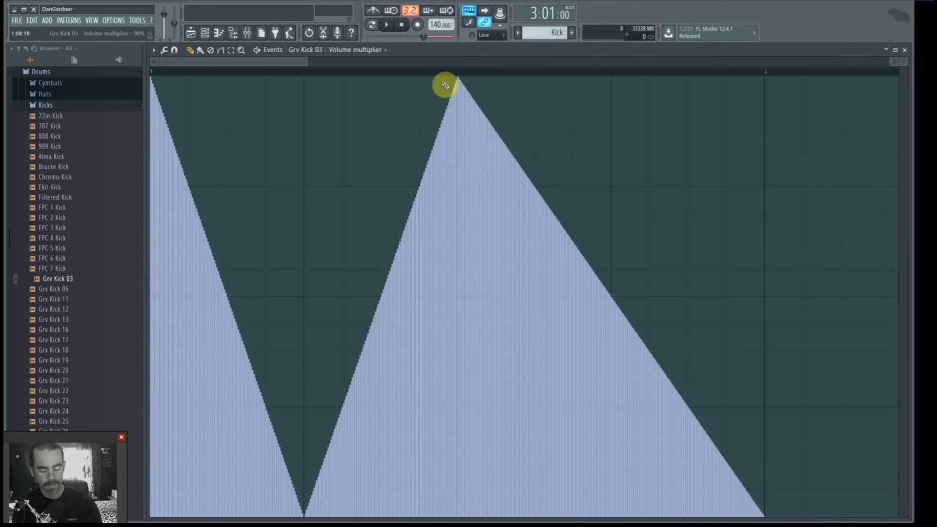
- Compare the Kick clip in the playlist with its Grv Kick 03 piano roll notes and its Volume multiplier events
key("F5")
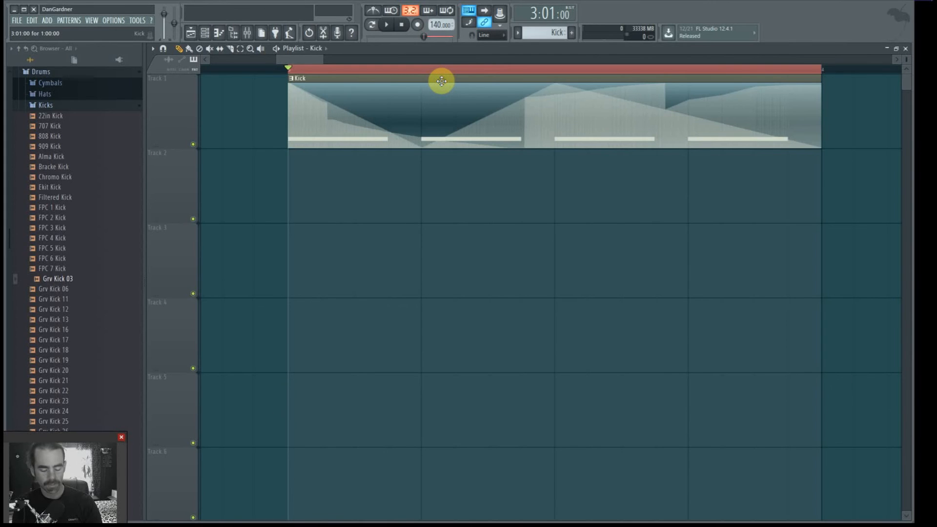
key("F7")
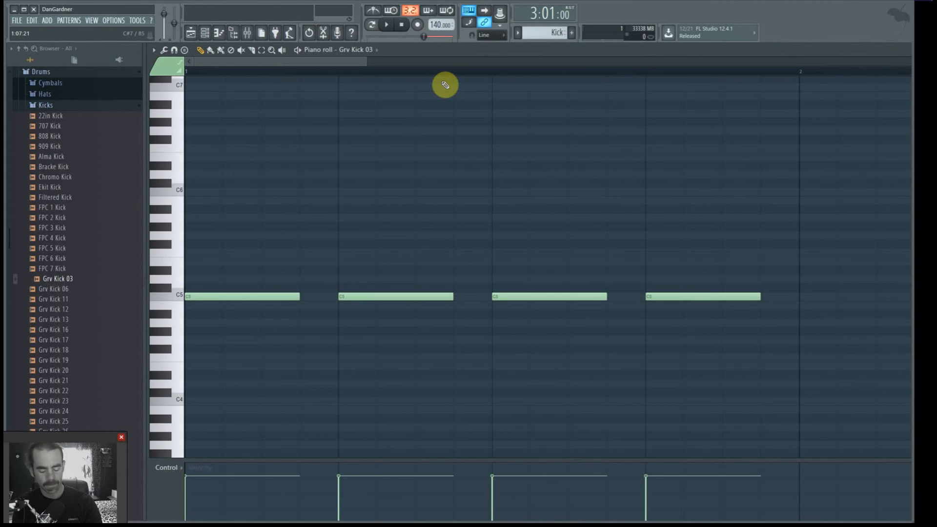
key("F5")
key("F7")
key("F5")
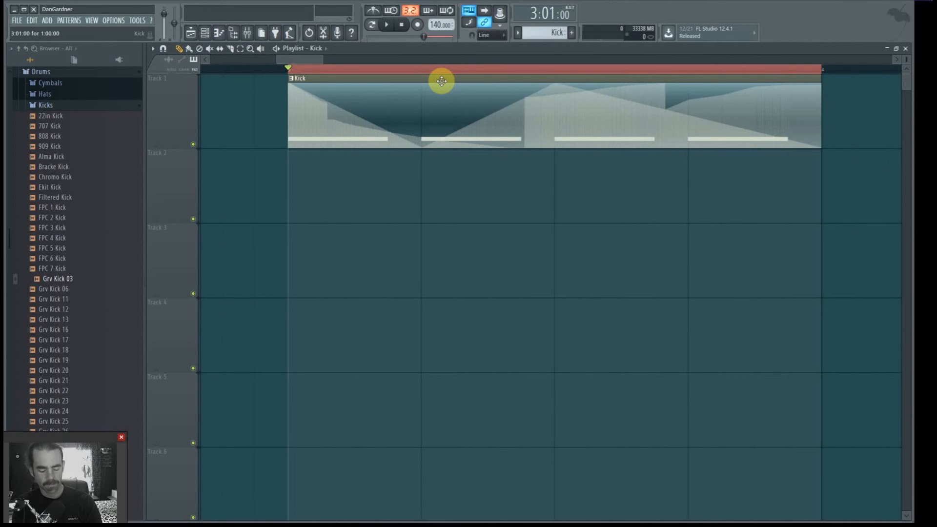
key("F7")
key("F5")
key("F7")
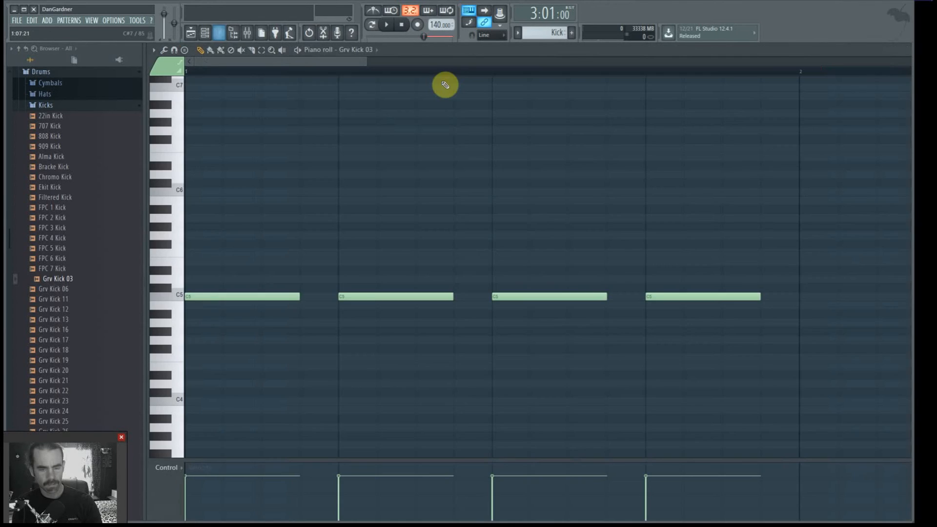
key("F5")
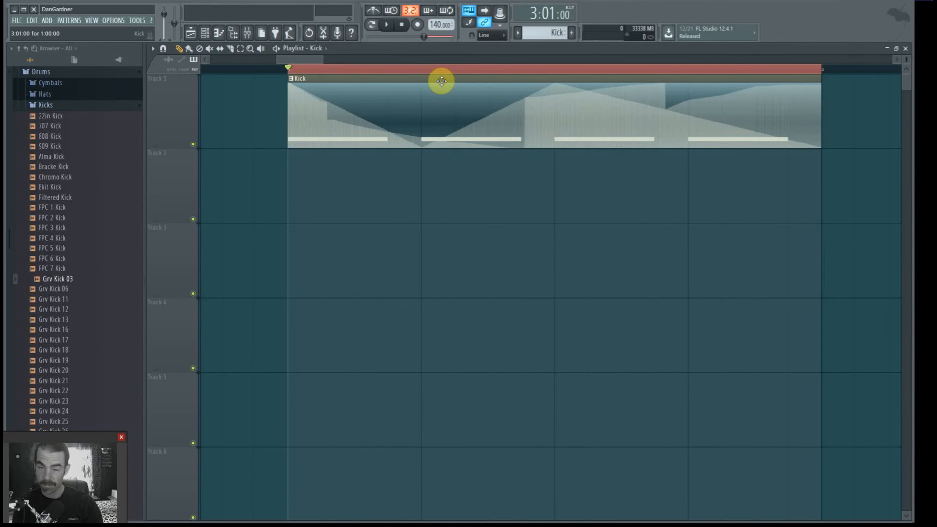
double_click(441, 81)
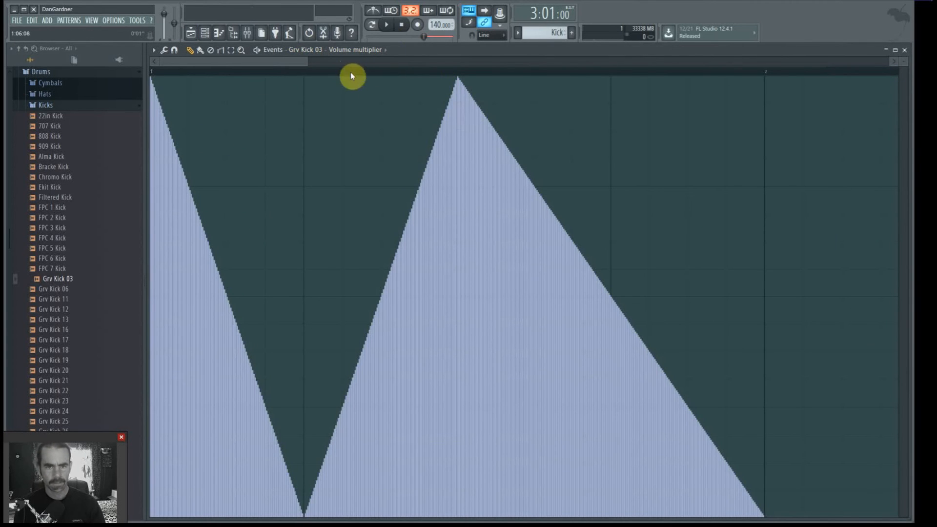
key("F5")
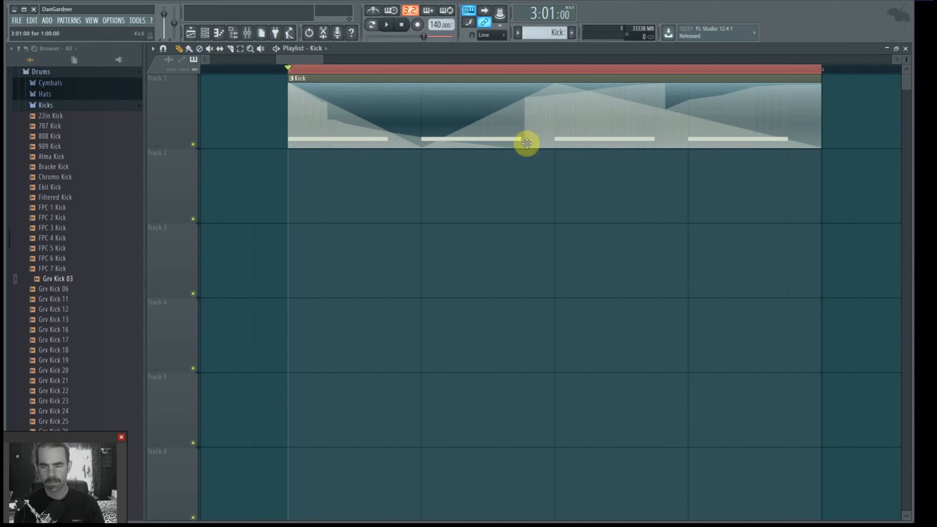
- Delete the Kick pattern clip at bar 3 of Track 1 in the playlist
scroll(547, 247, "down", 5, "ctrl")
left_click_drag(907, 58, 907, 69)
left_click_drag(324, 59, 396, 98)
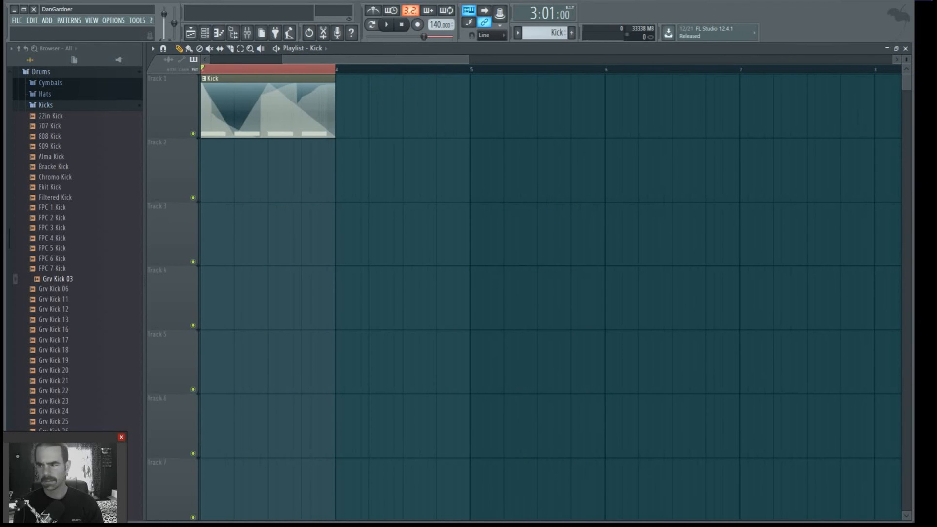
right_click(309, 104)
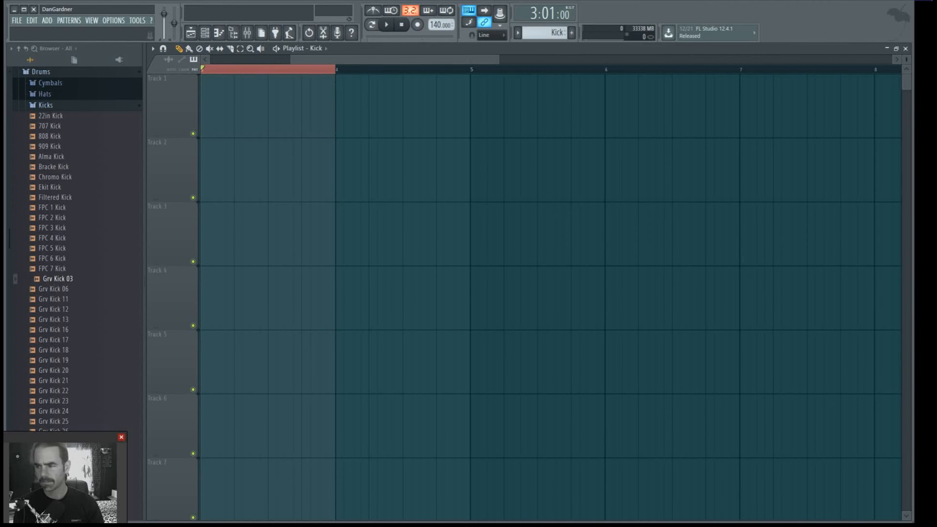
- Add the Harmor synth and audition several of its notes, with its spectral display expanded
left_click_drag(934, 147, 537, 123)
left_click(542, 470)
left_click(486, 466)
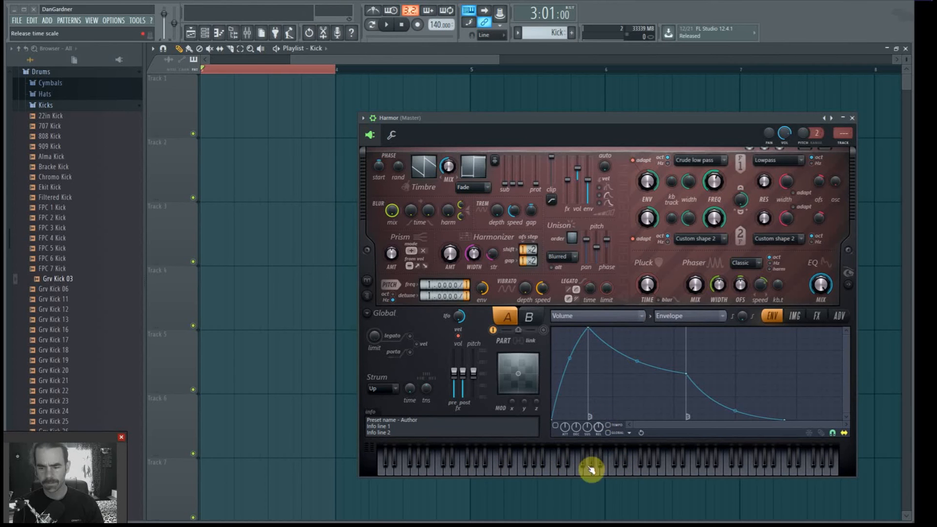
left_click(570, 466)
left_click(677, 470)
left_click(462, 462)
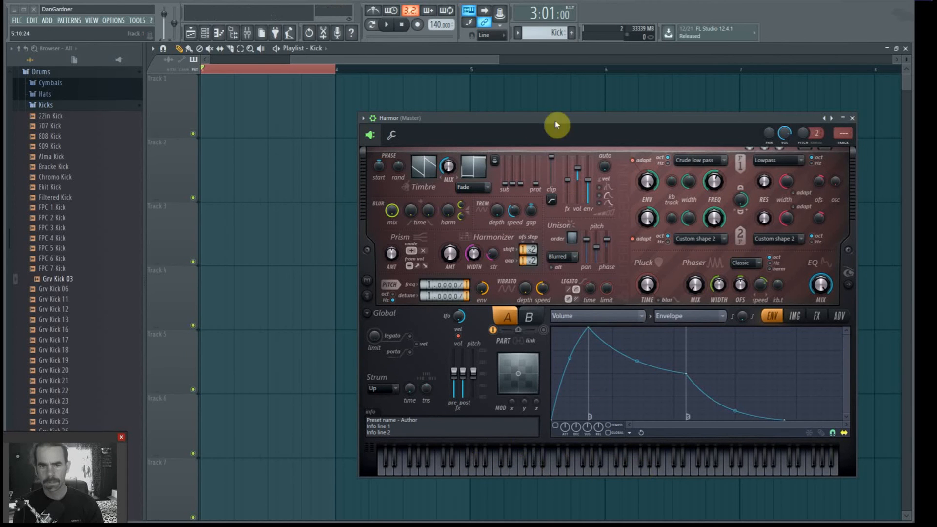
left_click(854, 277)
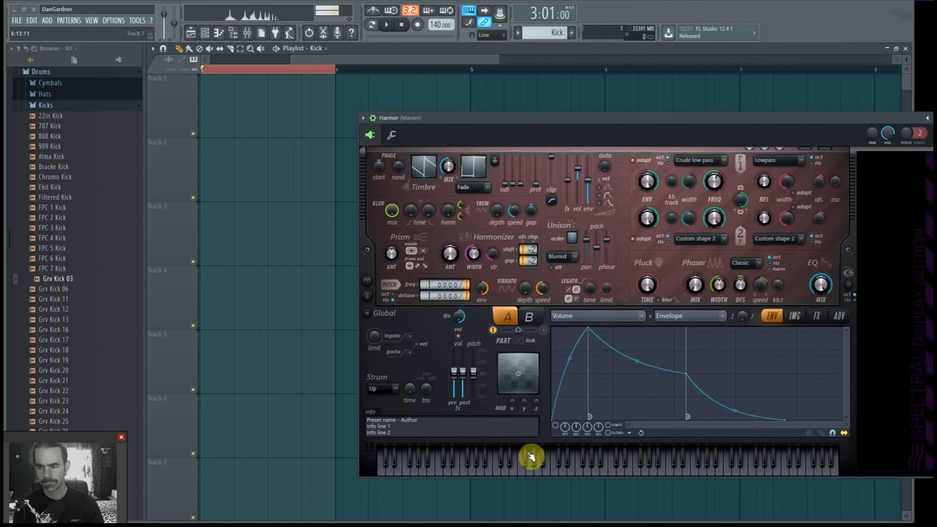
left_click_drag(599, 118, 540, 248)
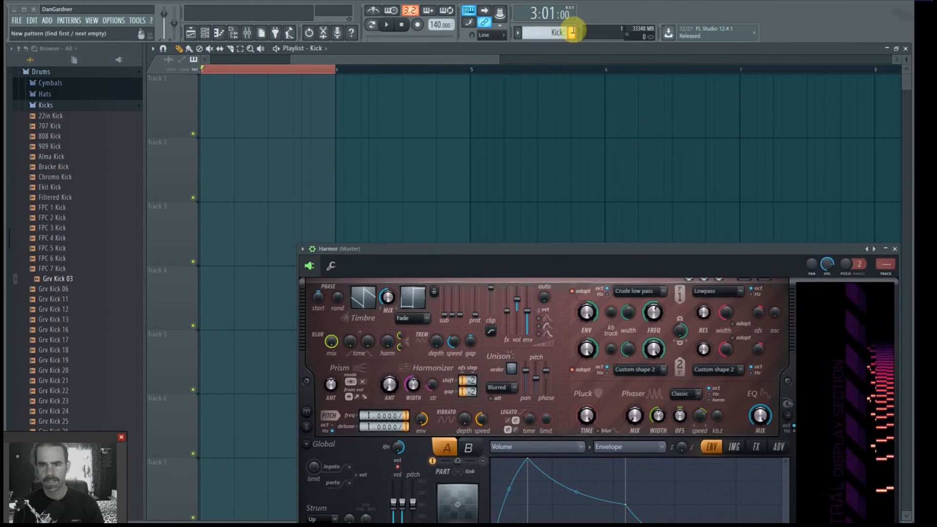
- Create a new pattern named harmor, place its clip on Track 1 at bar 5, and close the synth window
left_click(571, 32)
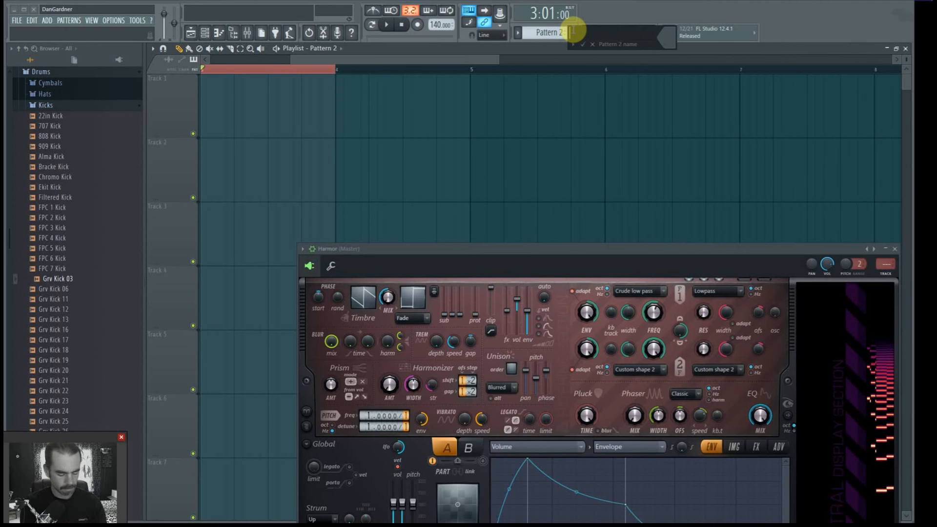
type("Harmor")
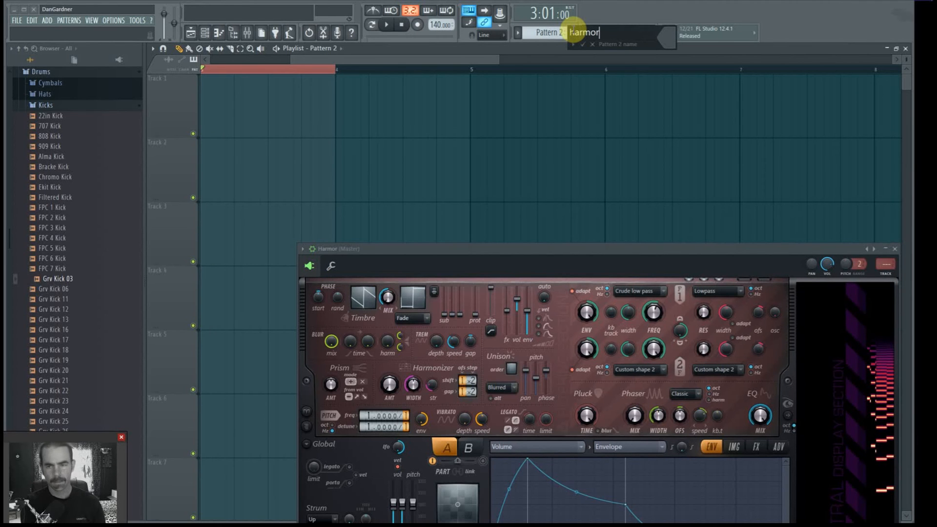
left_click(669, 41)
left_click(687, 119)
key("Return")
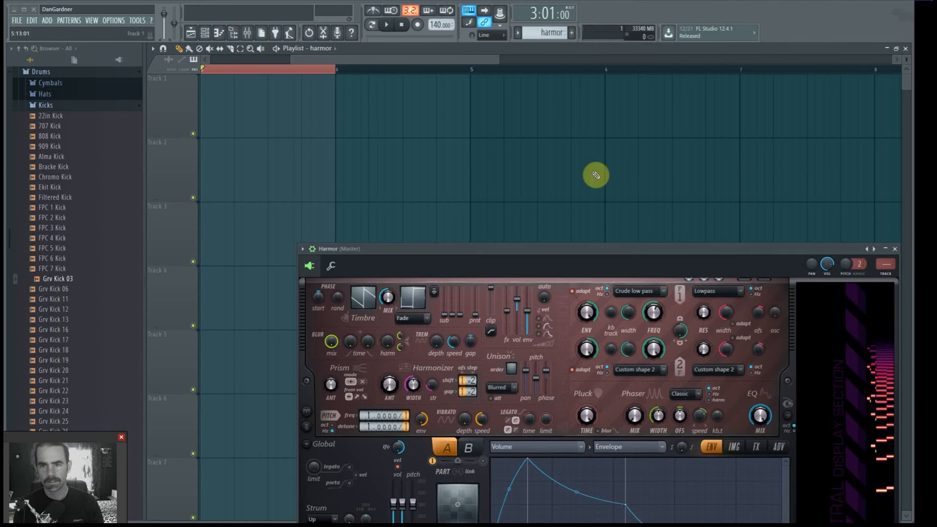
left_click(471, 116)
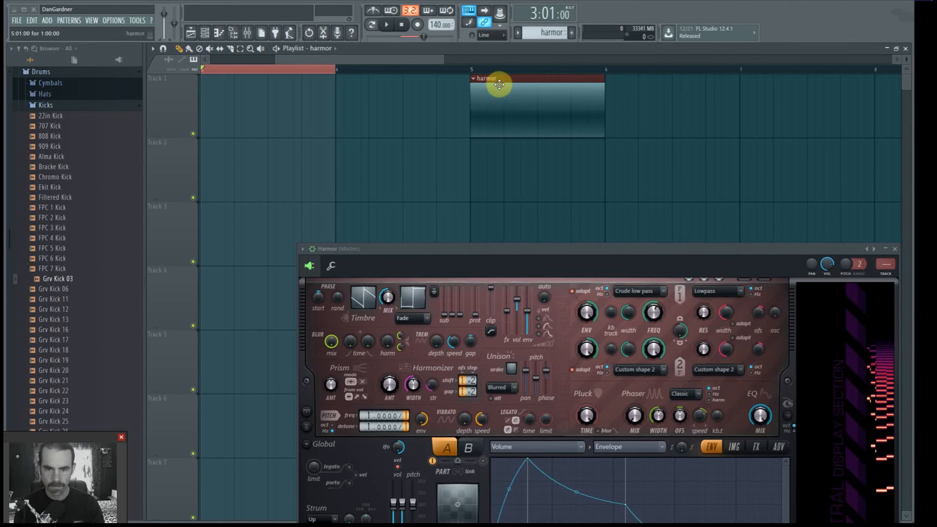
left_click(894, 249)
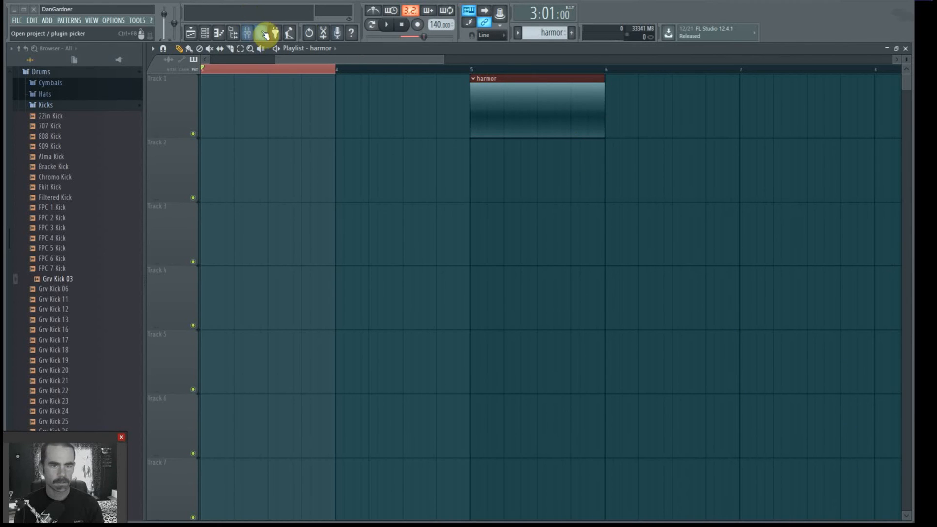
- Draw a C2 note about two bars long from the start of bar 1 in Harmor's piano roll
key("F7")
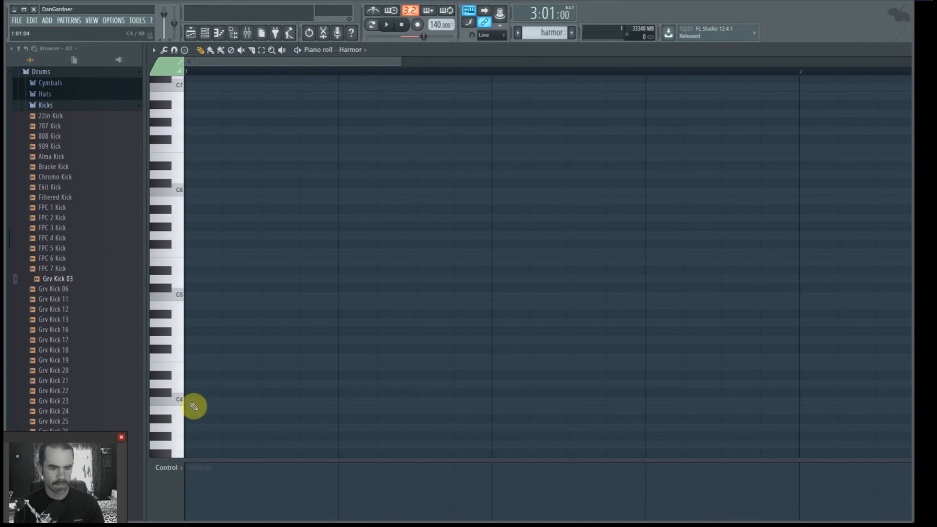
scroll(198, 320, "down", 5)
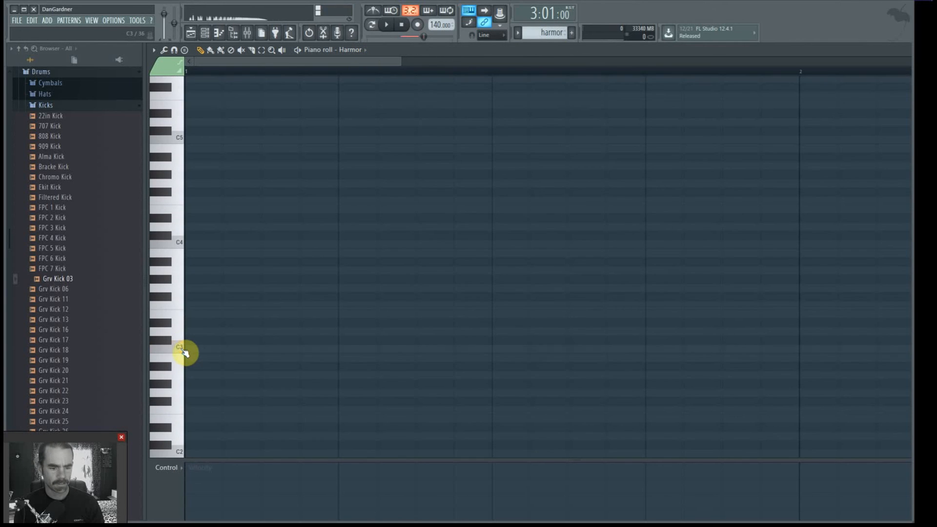
scroll(186, 352, "down", 3)
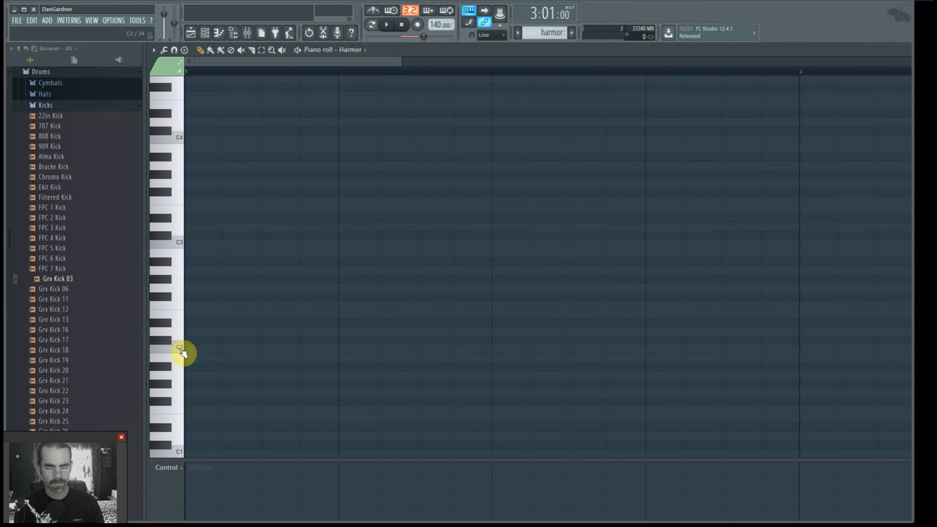
left_click(182, 353)
left_click(216, 348)
mouse_move(272, 348)
left_mouse_down()
mouse_move(912, 366)
mouse_move(874, 354)
mouse_move(736, 374)
mouse_move(750, 367)
mouse_move(718, 347)
mouse_move(751, 353)
mouse_move(736, 355)
left_mouse_up()
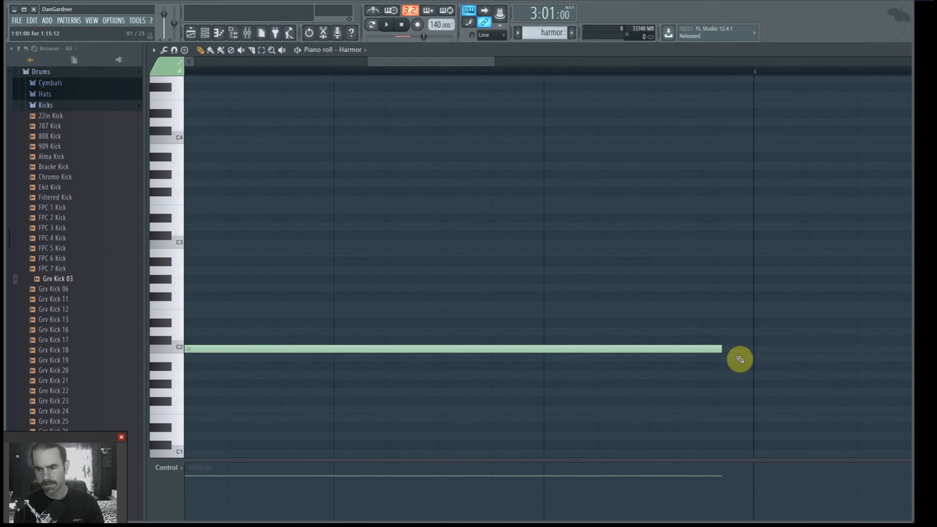
left_click_drag(462, 68, 195, 69)
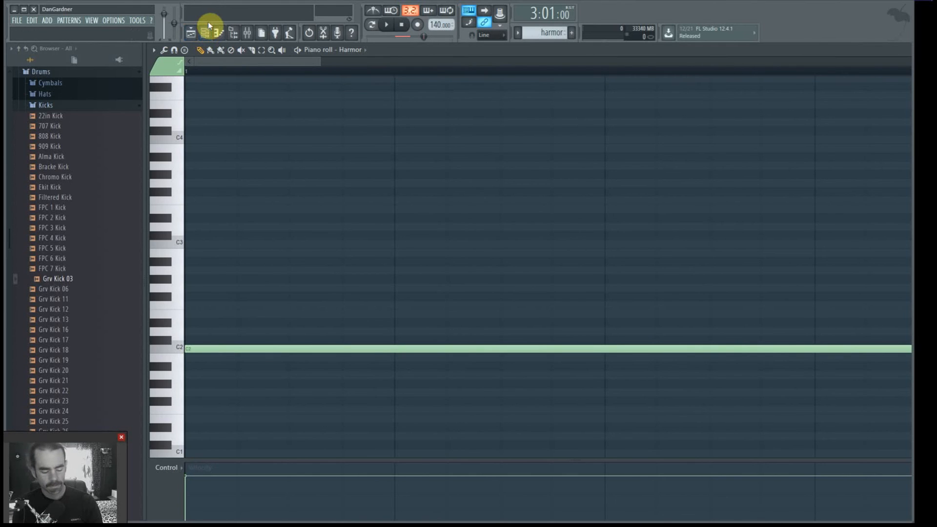
- Load Maximus into effect slot 9 of mixer Insert 2 and close its window
key("F5")
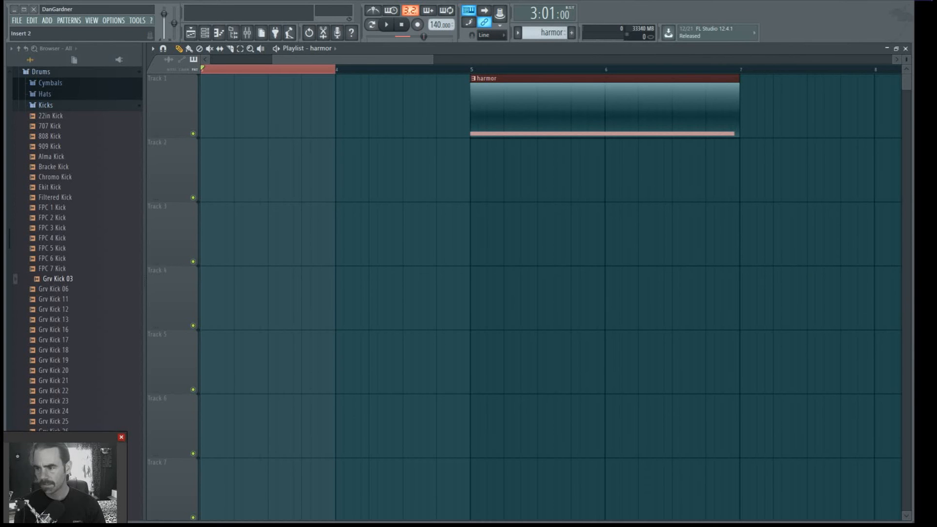
key("F9")
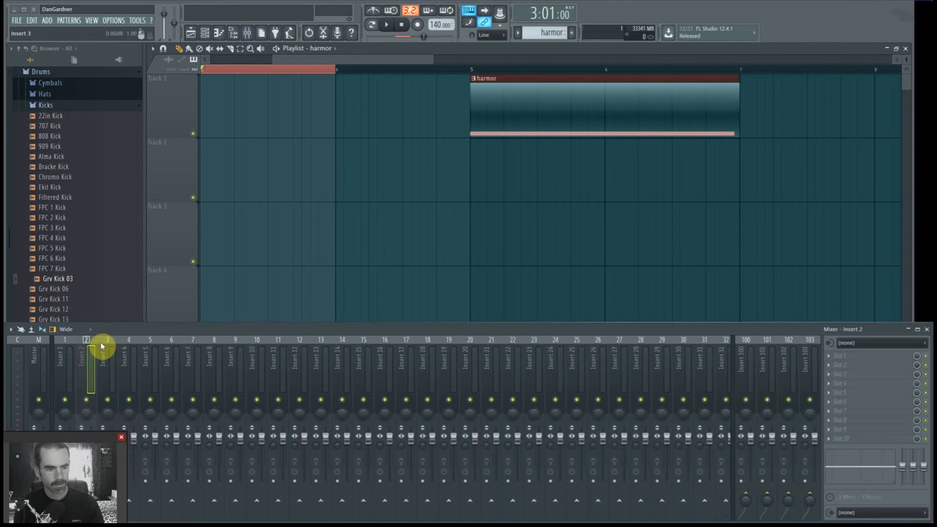
left_click(834, 429)
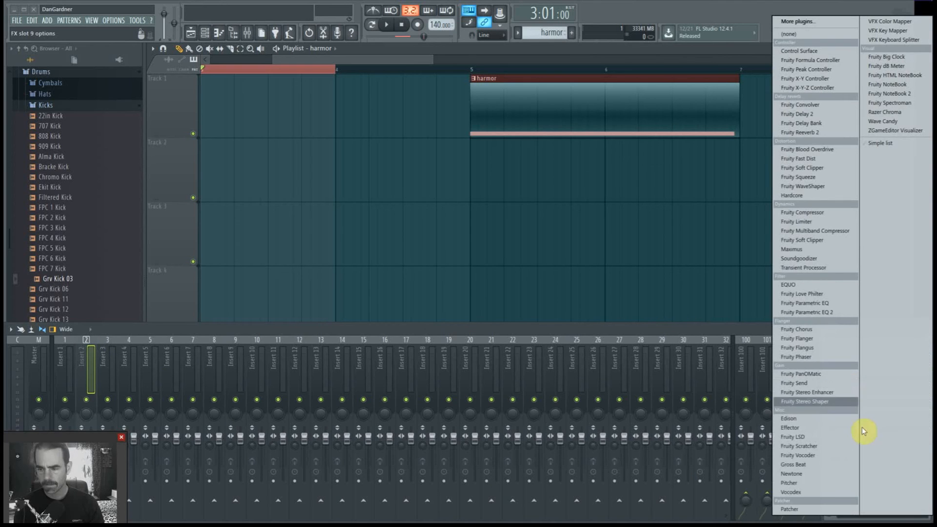
left_click(824, 250)
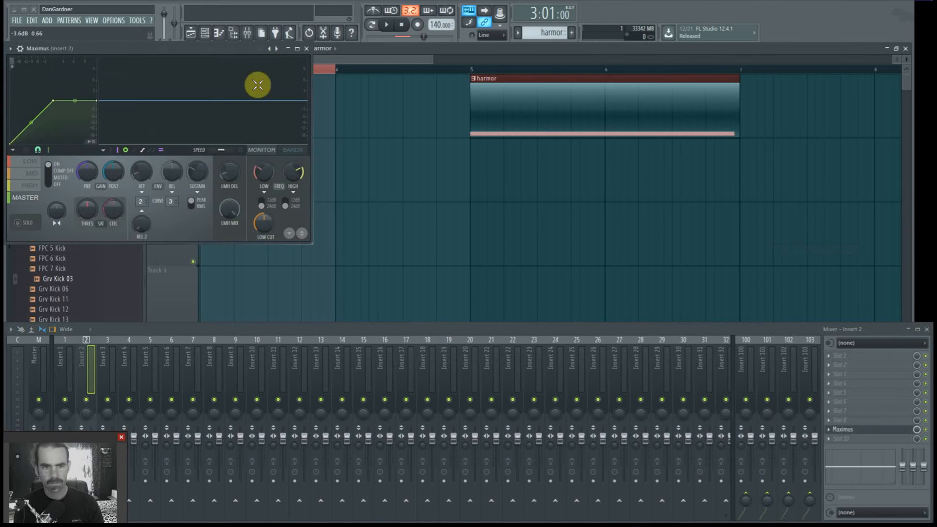
left_click(312, 48)
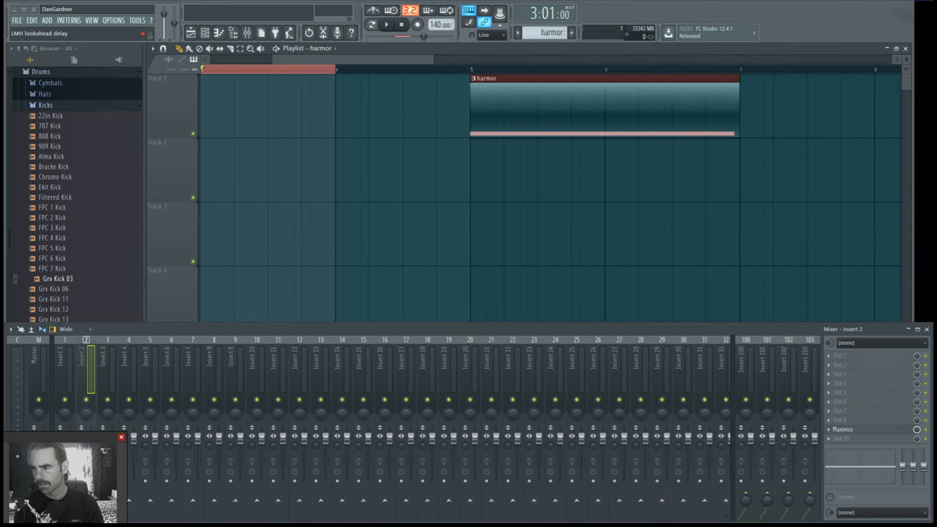
- Bring the Harmor window into view to look over its filter controls and move it back aside
left_click_drag(691, 256, 591, 96)
left_click_drag(558, 156, 557, 155)
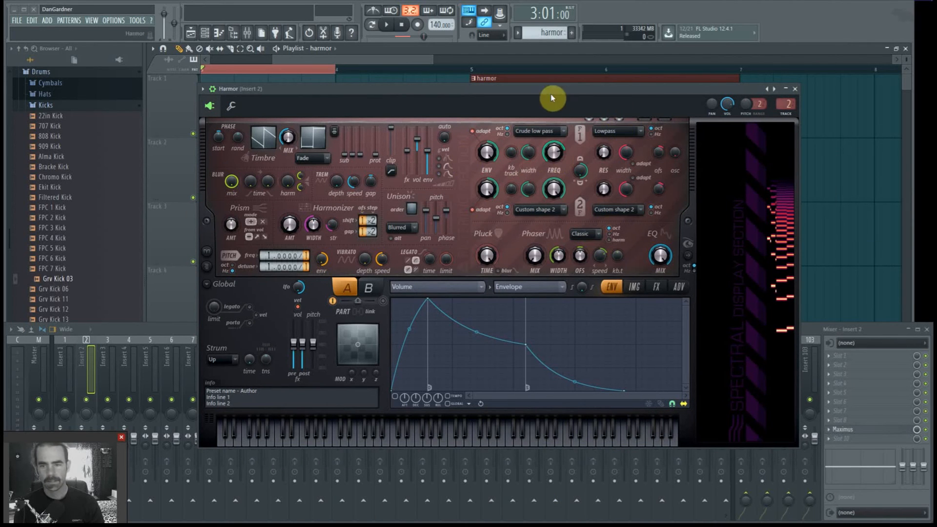
left_click_drag(512, 92, 936, 205)
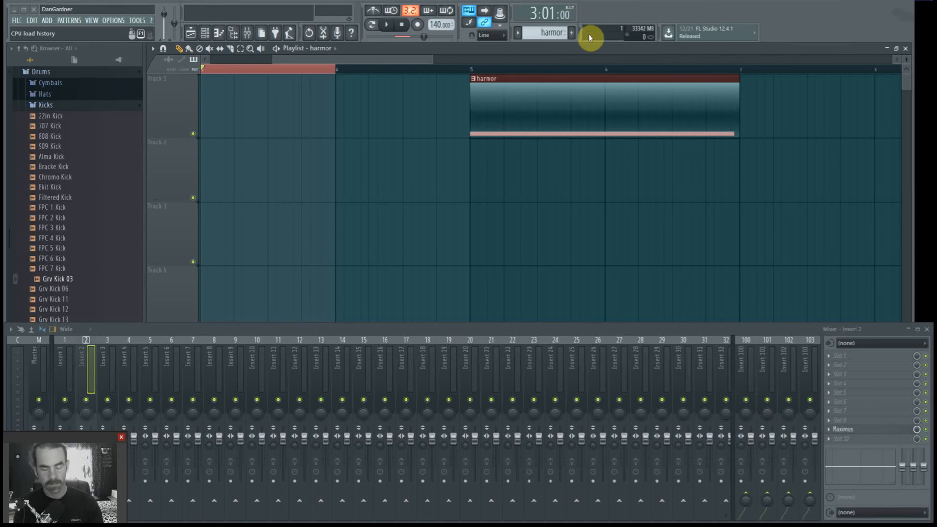
- Create a purple pattern named Event editor harmor and place its clip on Track 2 from bar 5 to bar 7
left_click(571, 32)
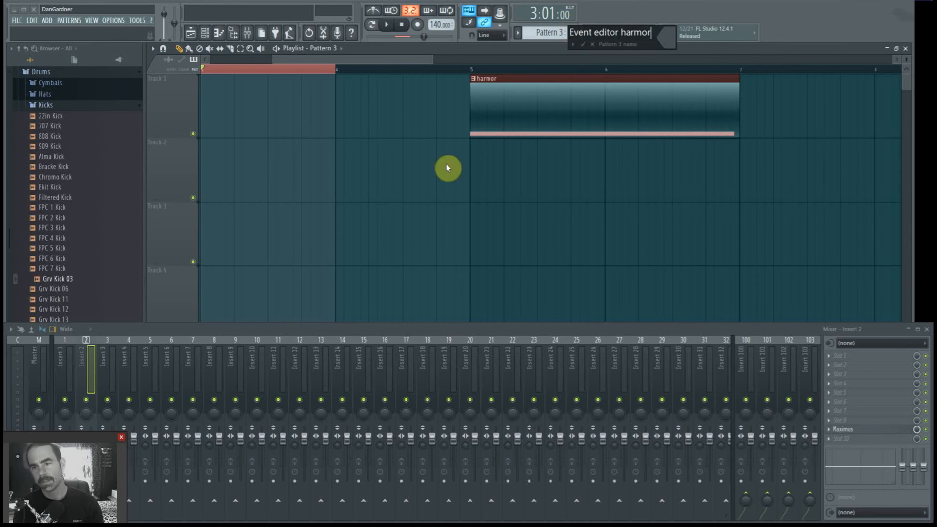
left_click(669, 35)
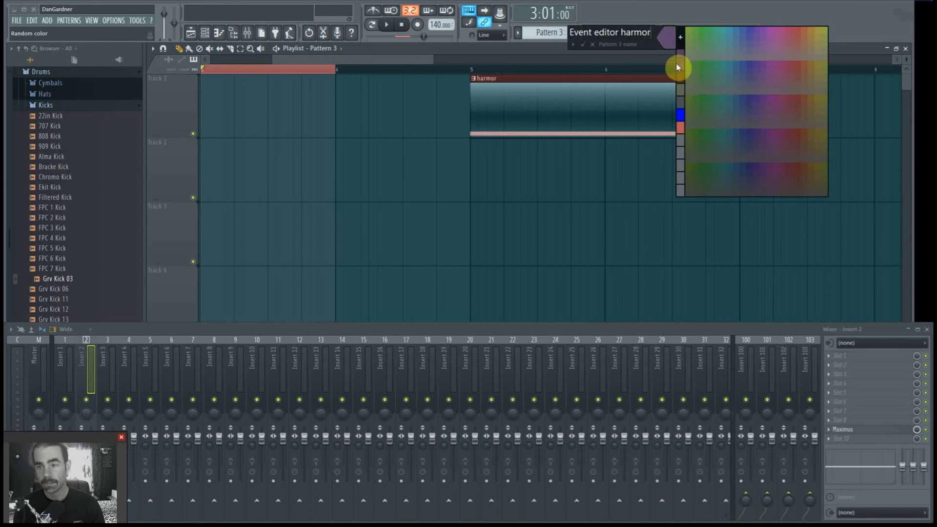
left_click(676, 64)
left_click(582, 45)
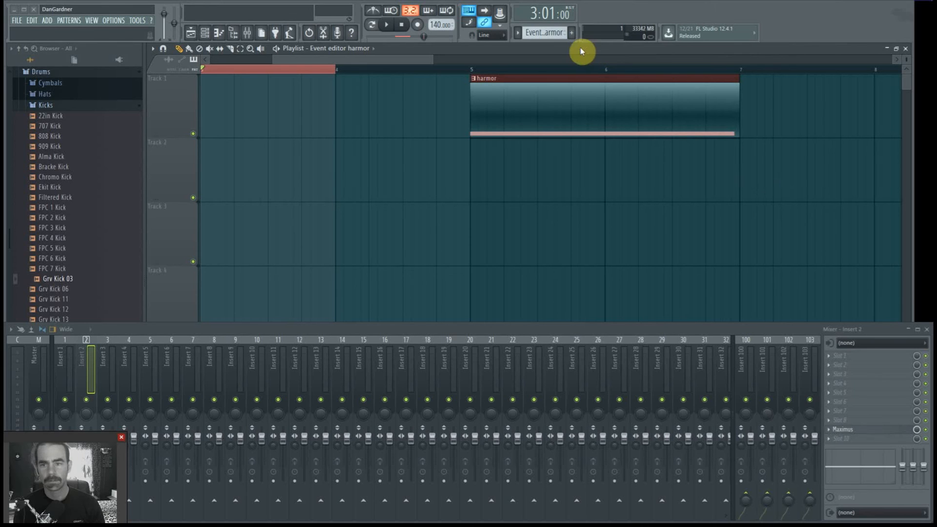
left_click(473, 167)
left_click_drag(610, 147, 737, 141)
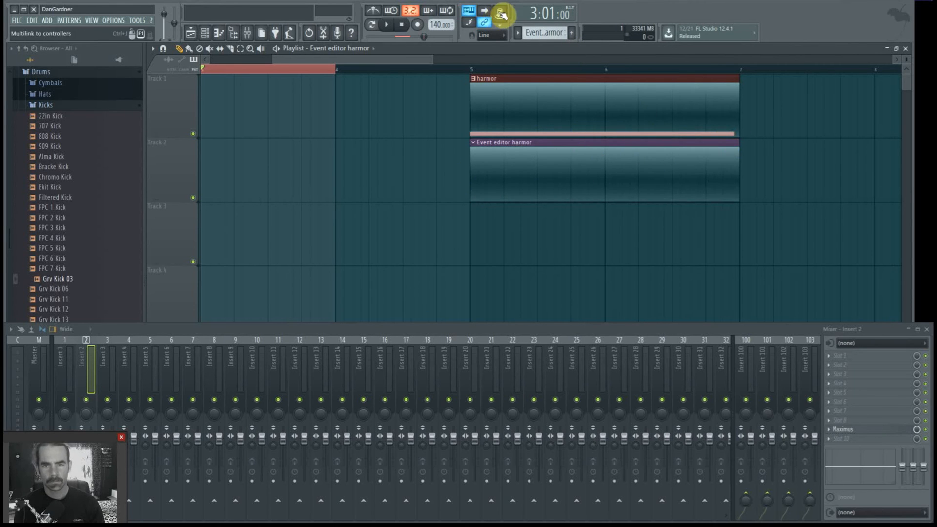
- Open the event editor for Harmor's part A Filter 1 frequency and hide the mixer
left_click(500, 14)
left_click(534, 31)
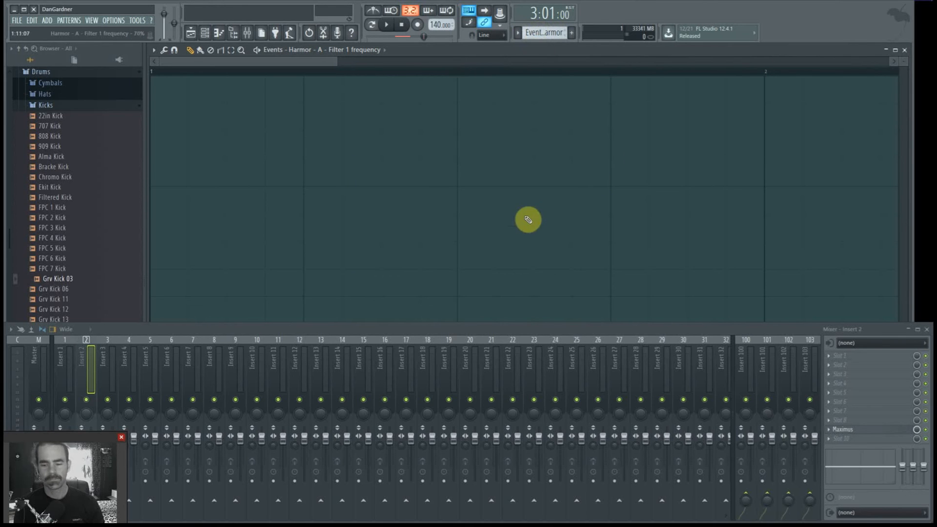
key("F9")
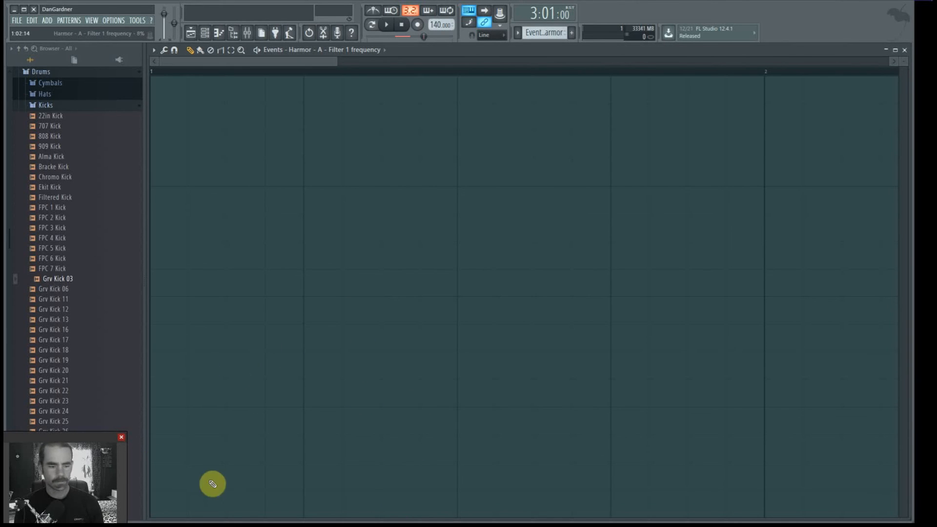
- Draw a rising Filter 1 frequency ramp, interpolated from near minimum at bar 1 to near maximum just before bar 3
left_click(154, 504)
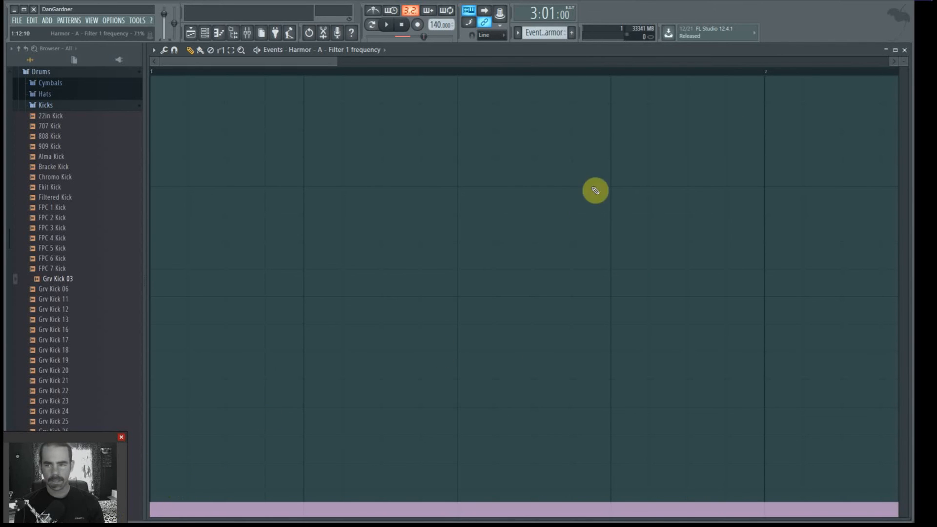
left_click_drag(301, 61, 508, 62)
left_click(470, 89)
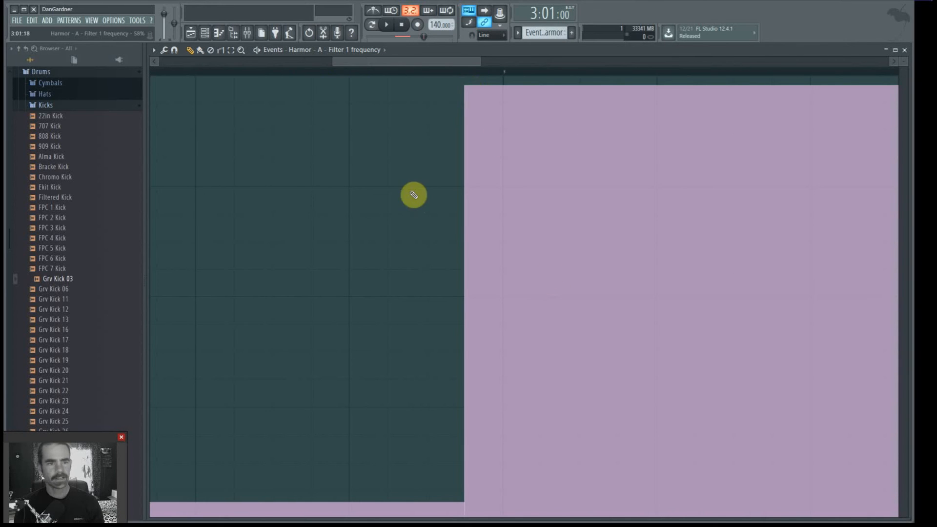
scroll(405, 195, "down", 5)
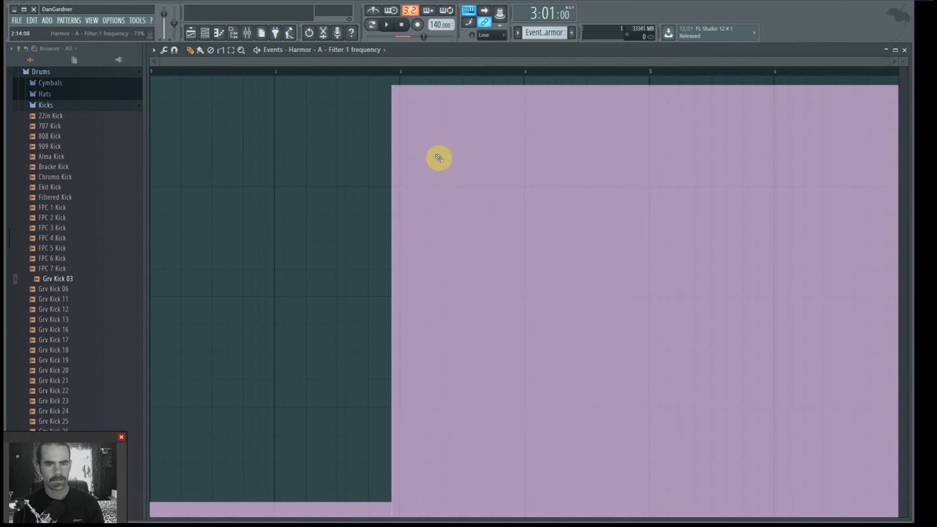
left_click(220, 50)
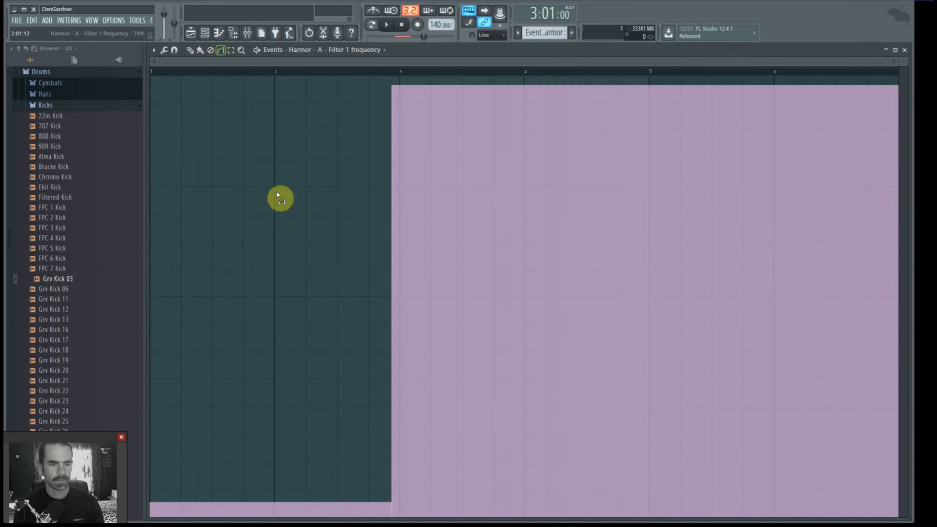
left_click_drag(166, 119, 464, 192)
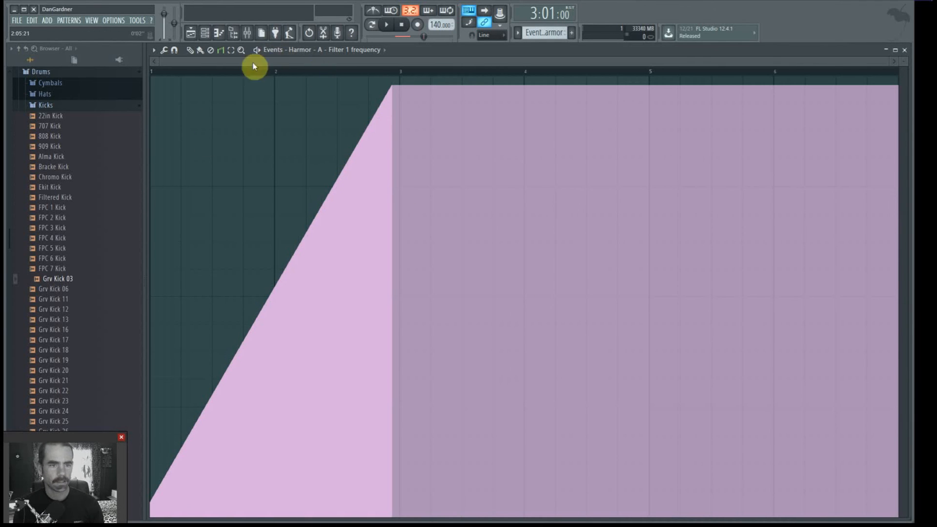
- Clear the playlist's time selection and audition the harmor and event clips from bar 5
key("space")
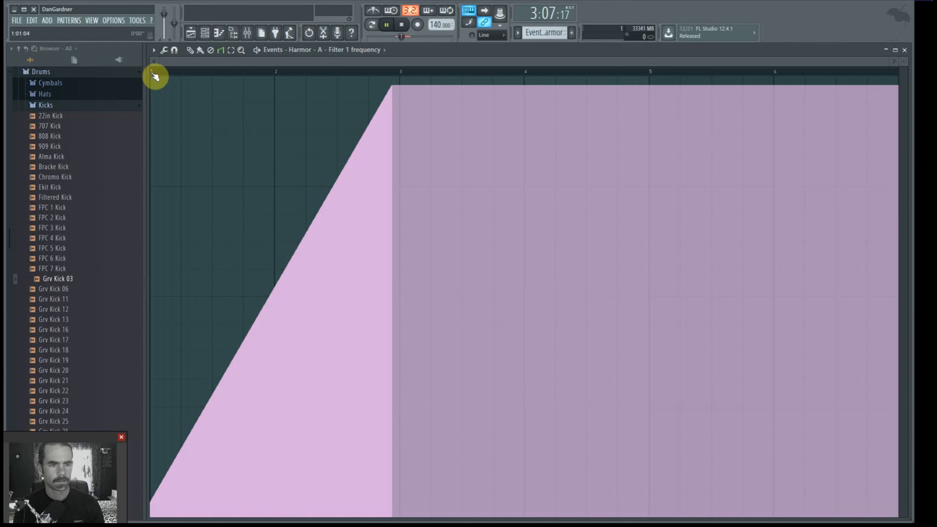
key("space")
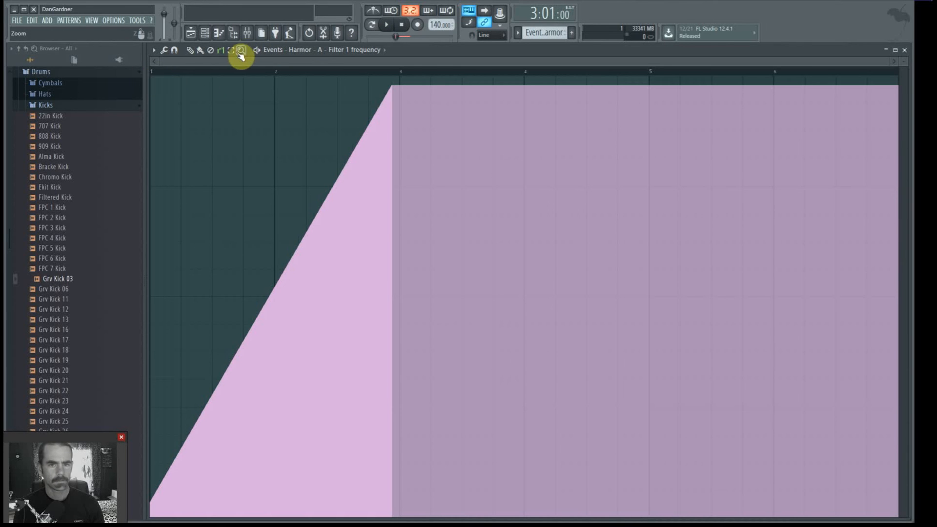
left_click(232, 22)
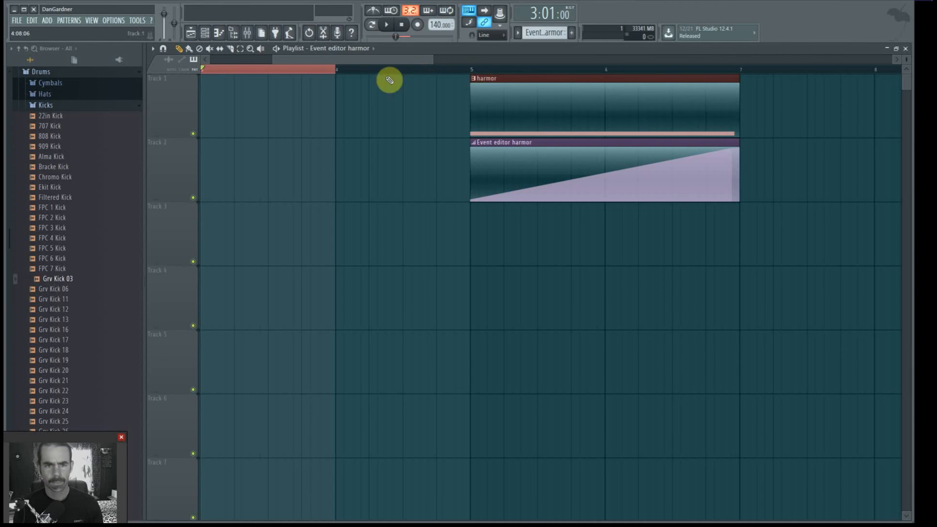
left_click(472, 70, "ctrl")
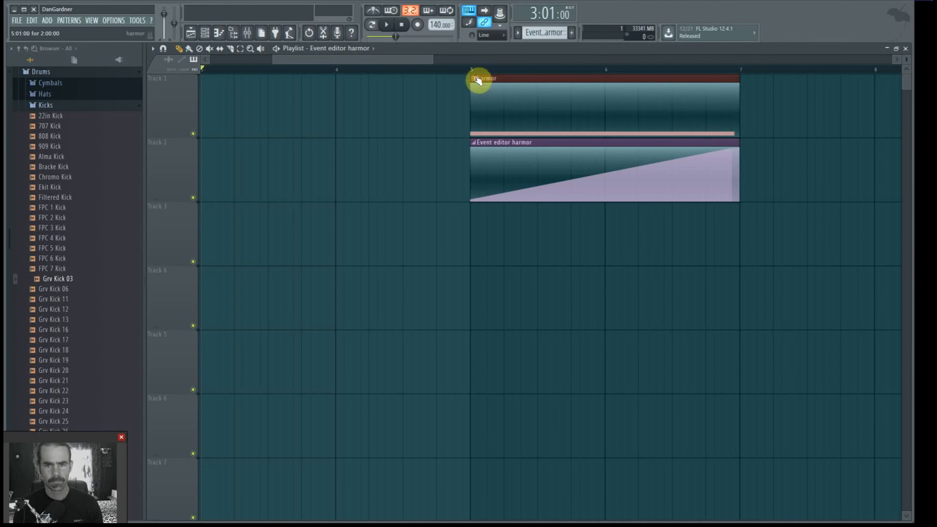
left_click(471, 71)
key("space")
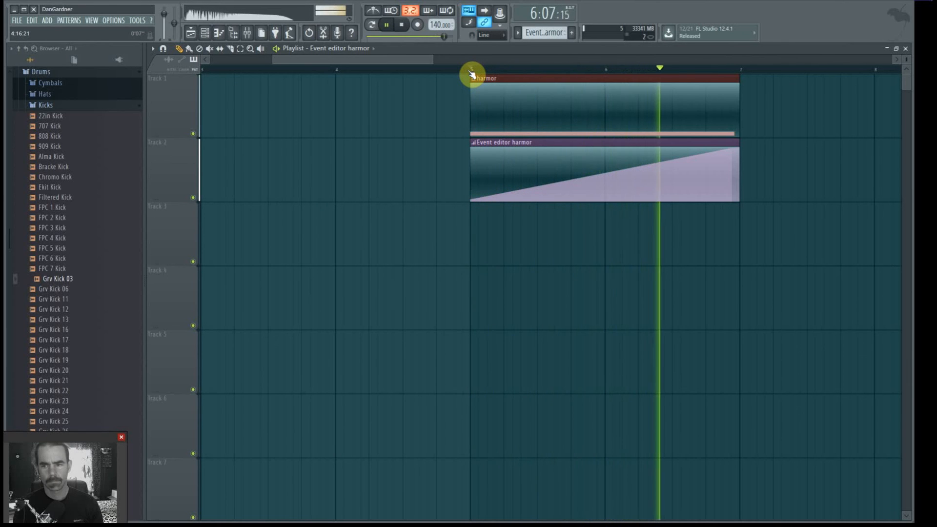
key("space")
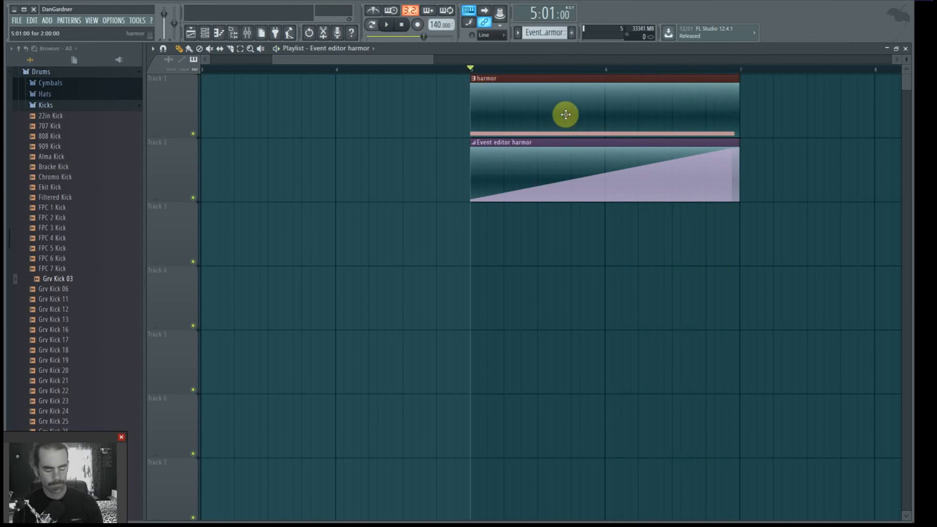
- Play the filter sweep with Harmor shown over the event editor, watching its FREQ knob, and move the synth window aside
double_click(562, 104)
left_click_drag(931, 171, 521, 189)
key("space")
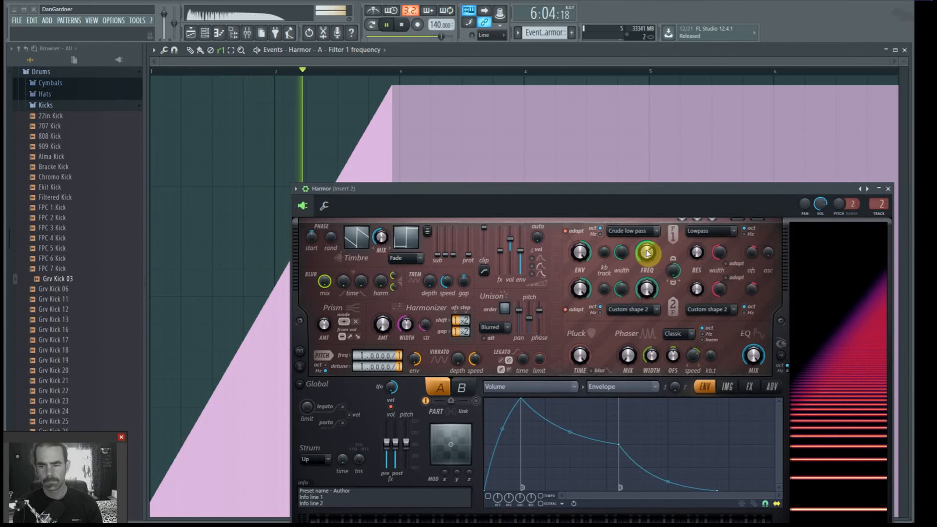
key("space")
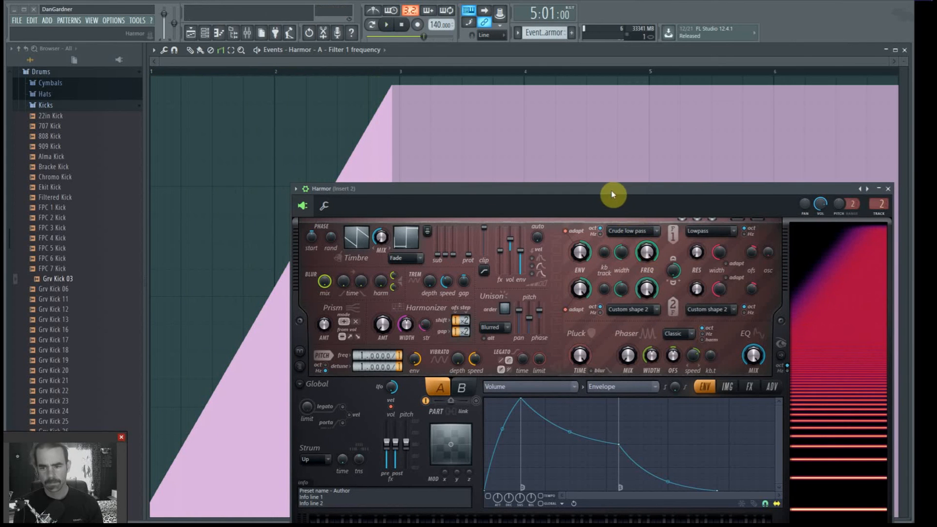
left_click_drag(600, 183, 935, 261)
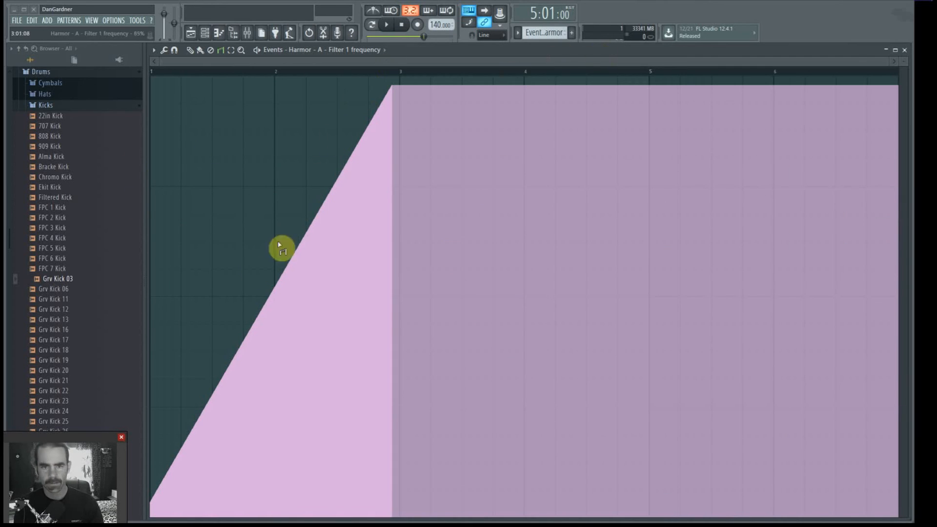
- Draw alternating high and low Filter 1 frequency values along the ramp, from beat 2 of bar 1 to beat 2 of bar 2
scroll(302, 272, "up", 5)
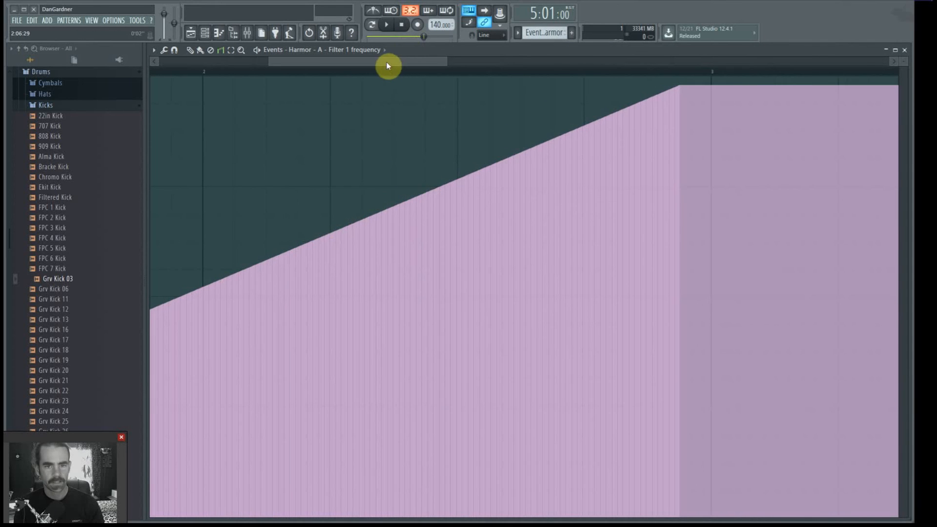
left_click_drag(388, 66, 278, 78)
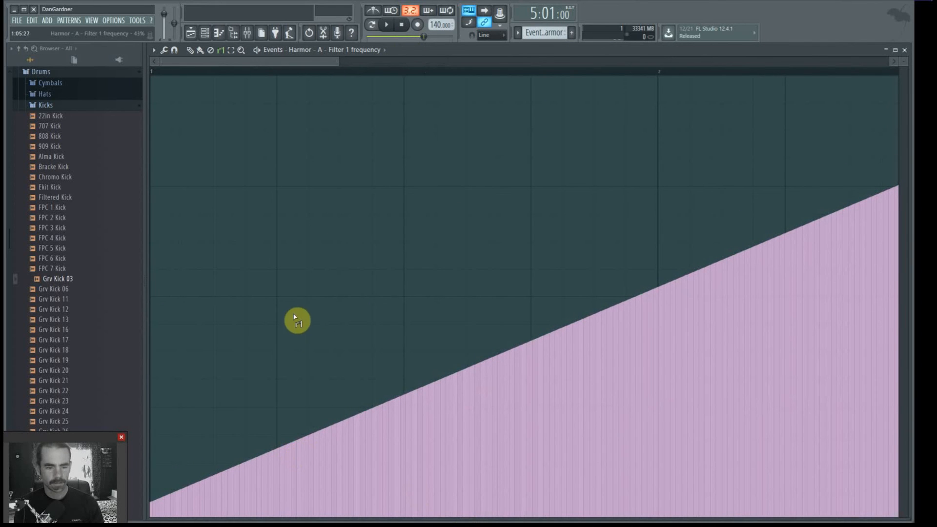
left_click(190, 50)
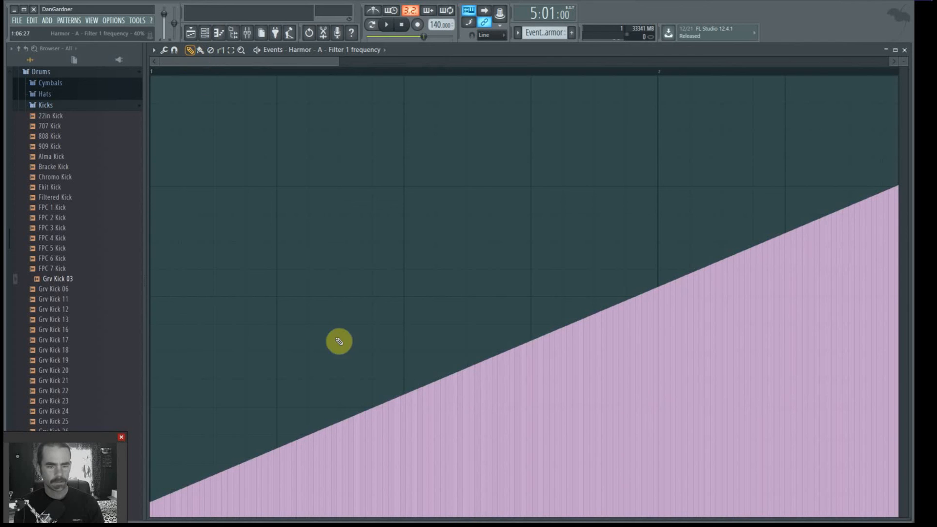
left_click(288, 278)
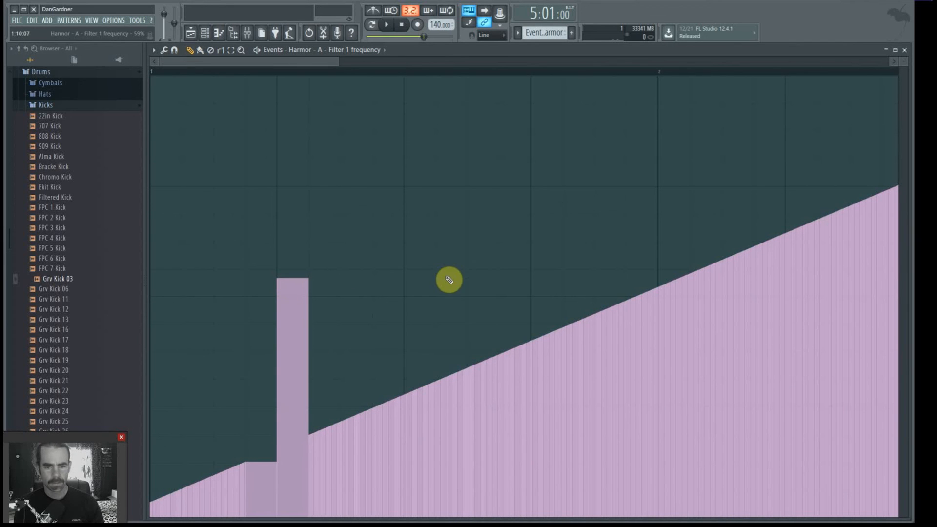
left_click(436, 466)
left_click(541, 131)
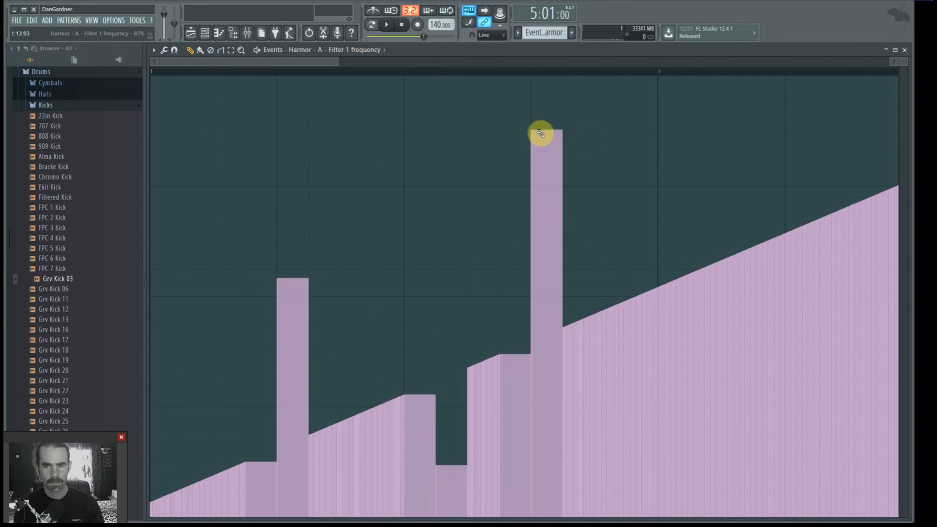
left_click(673, 339)
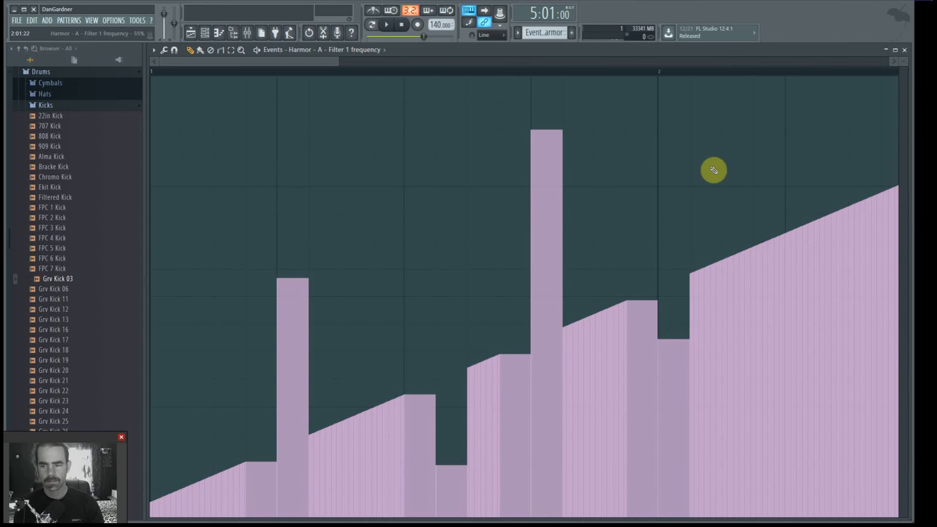
left_click(789, 105)
- Interpolate the drawn filter values into smooth peaks and dips across bars 1 and 2, and return to the Draw tool
left_click(221, 50)
left_click_drag(251, 394, 895, 193)
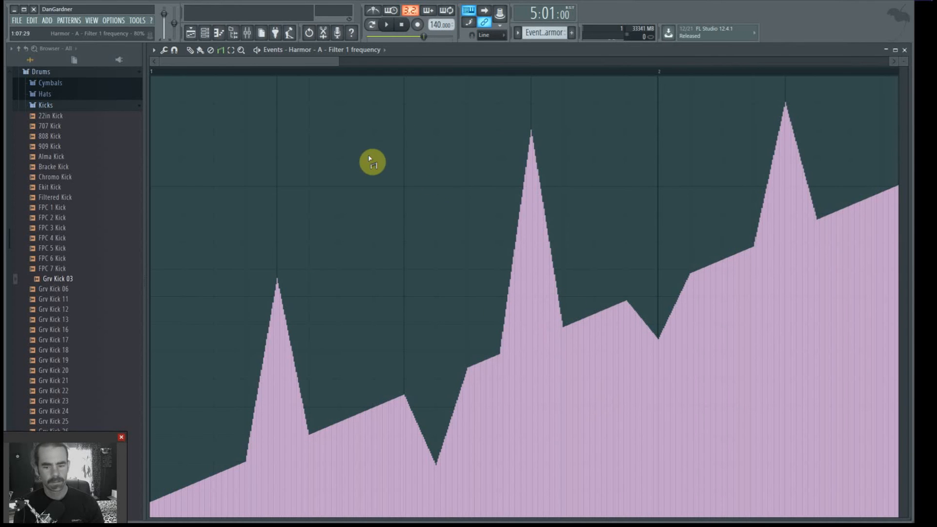
left_click(210, 52)
left_click(191, 51)
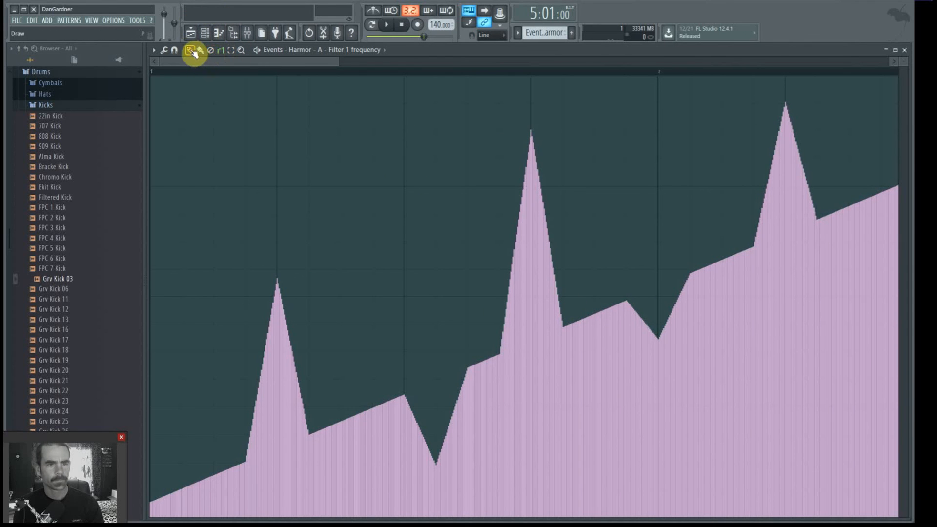
- Scale the Filter 1 frequency event levels with raised Multiply and Center settings, auditioning the change before accepting it
left_click(156, 51)
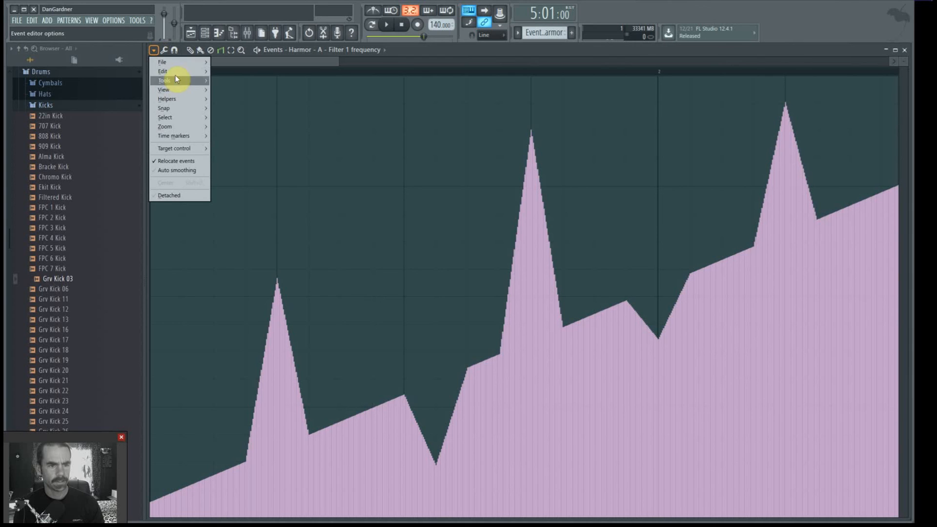
mouse_move(178, 73)
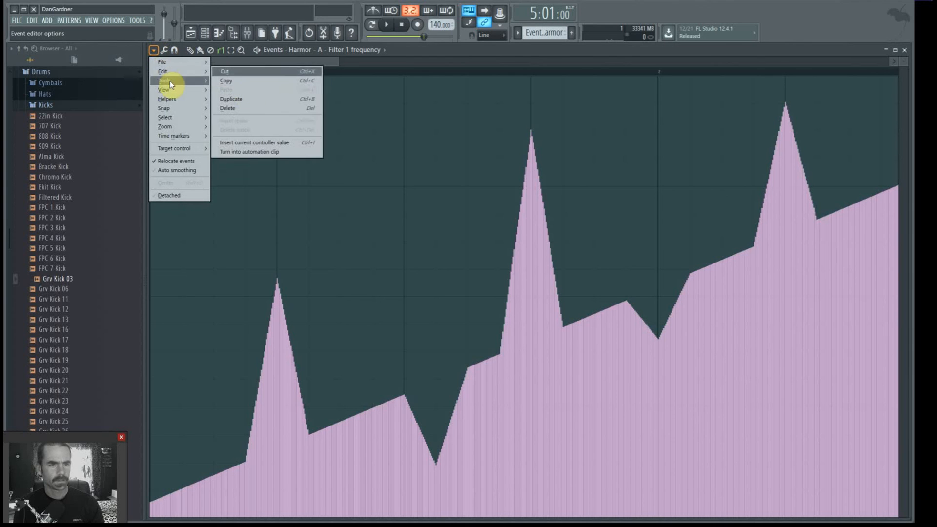
left_click(234, 81)
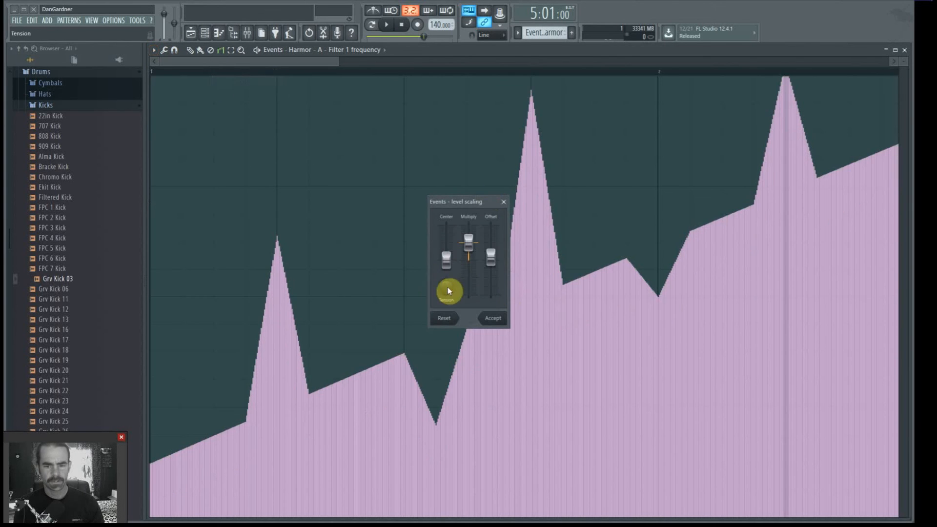
mouse_move(446, 287)
left_mouse_down()
mouse_move(446, 306)
mouse_move(446, 292)
left_mouse_up()
left_click_drag(491, 259, 446, 237)
left_click_drag(446, 288, 446, 285)
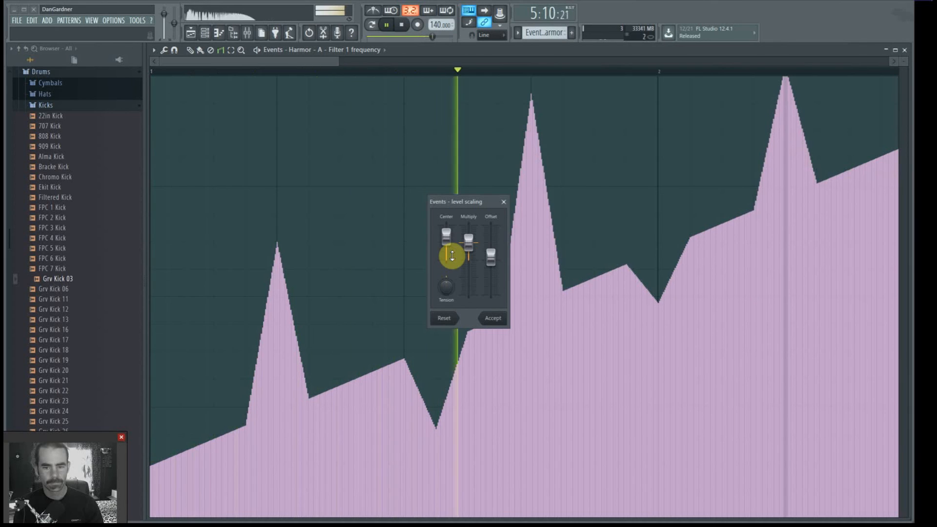
key("space")
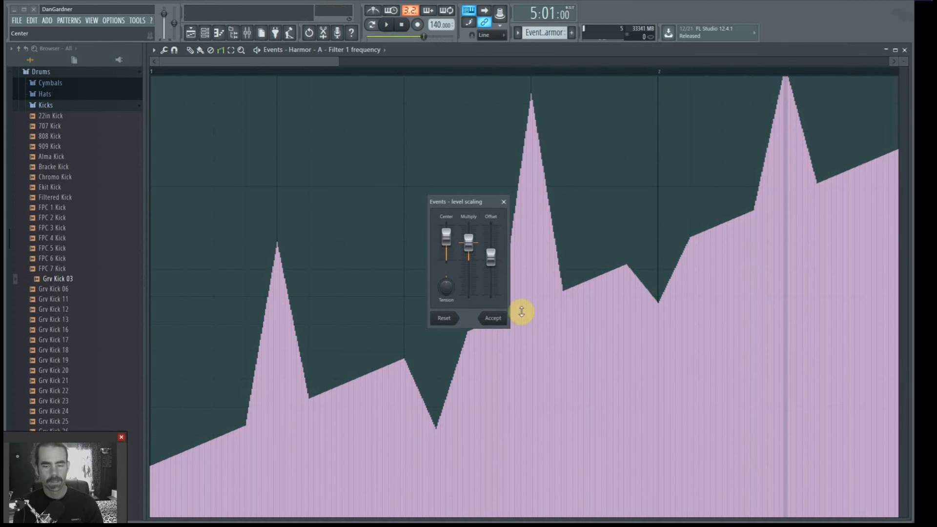
left_click(493, 318)
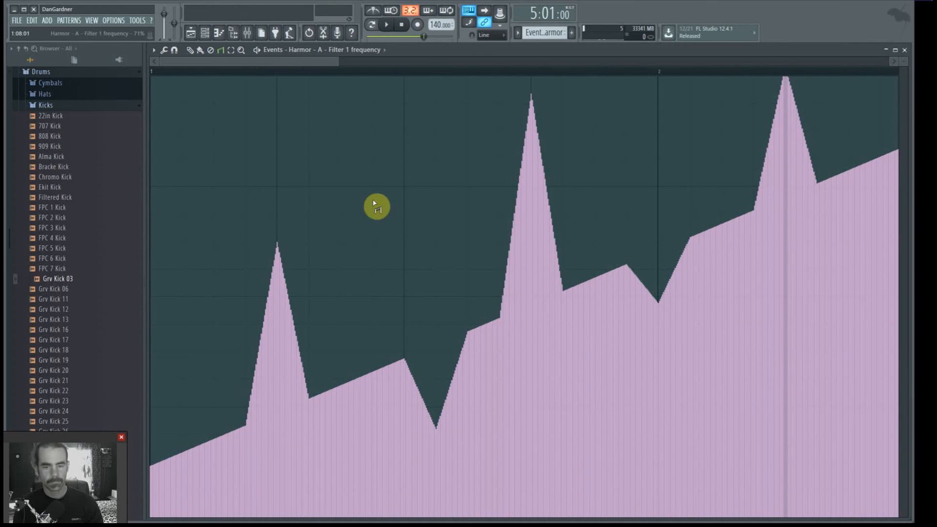
- Generate an LFO over the Filter 1 frequency events with a faster speed, a higher start value and a triangle shape
left_click(154, 50)
mouse_move(165, 81)
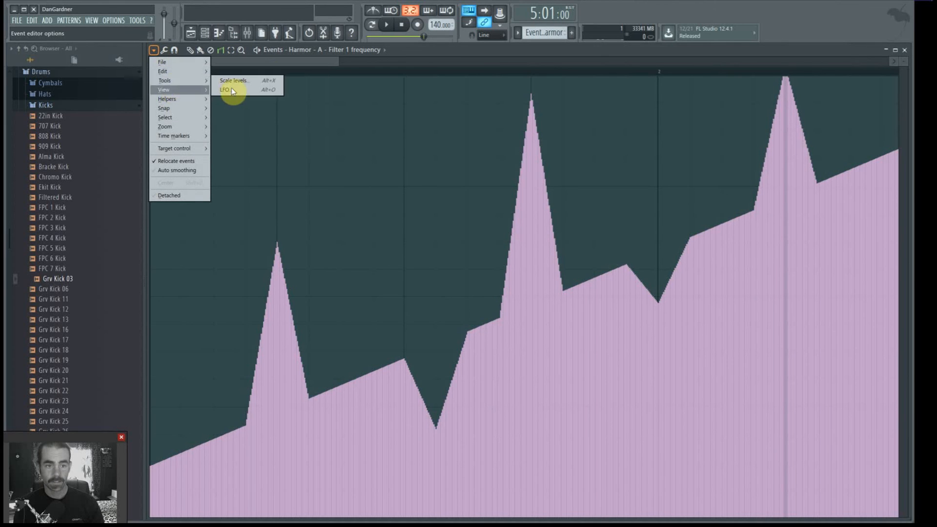
left_click(235, 90)
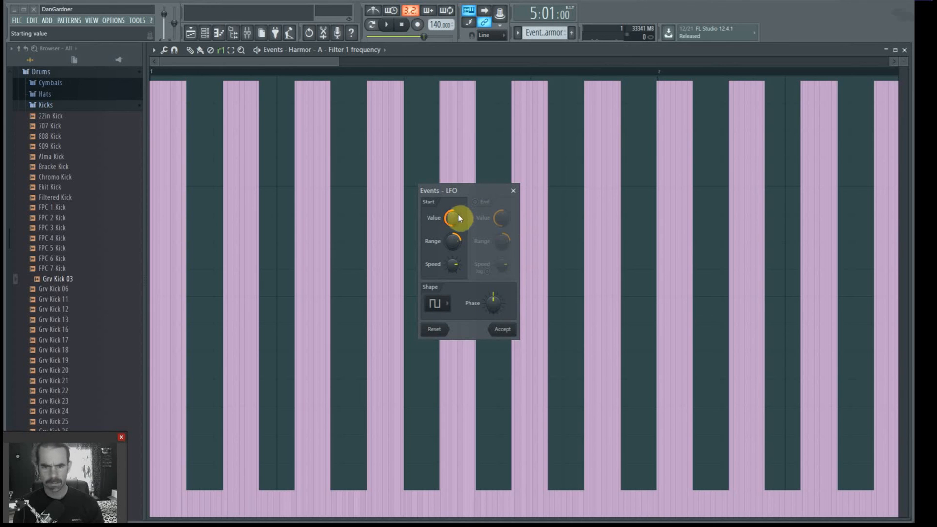
left_click_drag(454, 264, 455, 201)
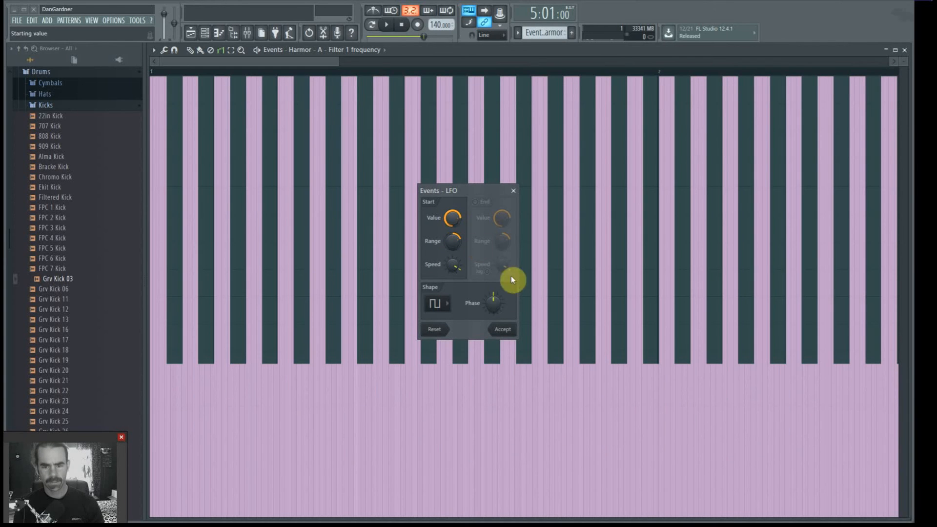
left_click_drag(494, 303, 493, 302)
left_click(452, 304)
left_click(446, 326)
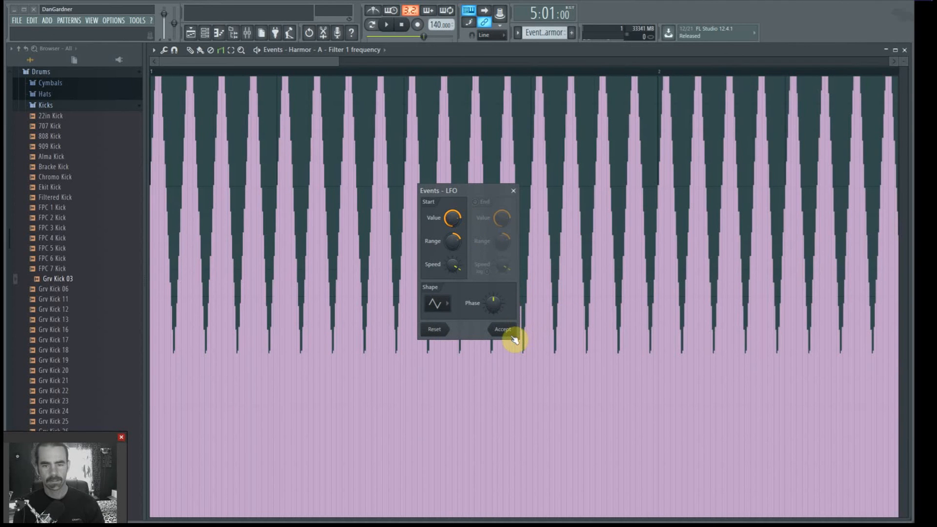
- Audition the triangle LFO, slow its speed to one cycle per beat, view the preset step lengths and accept it
key("space")
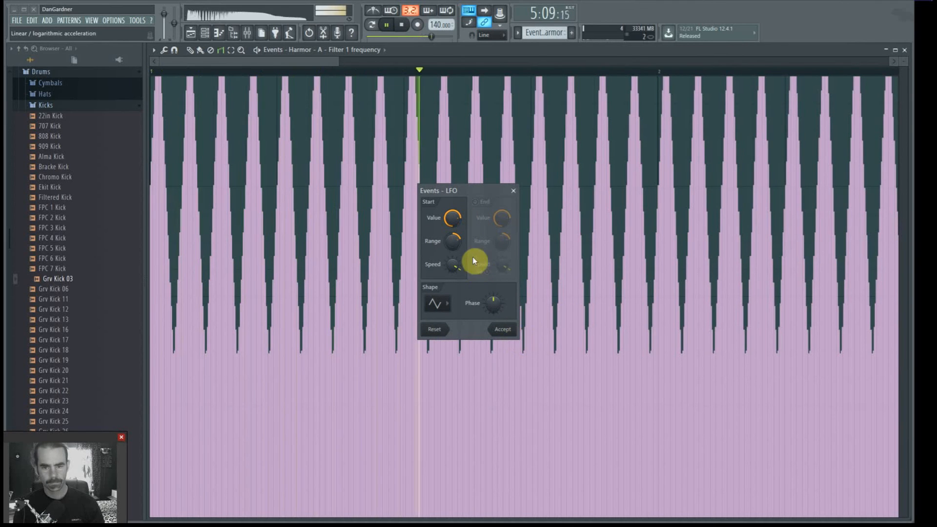
key("space")
left_click_drag(459, 265, 459, 298)
key("space")
key("space")
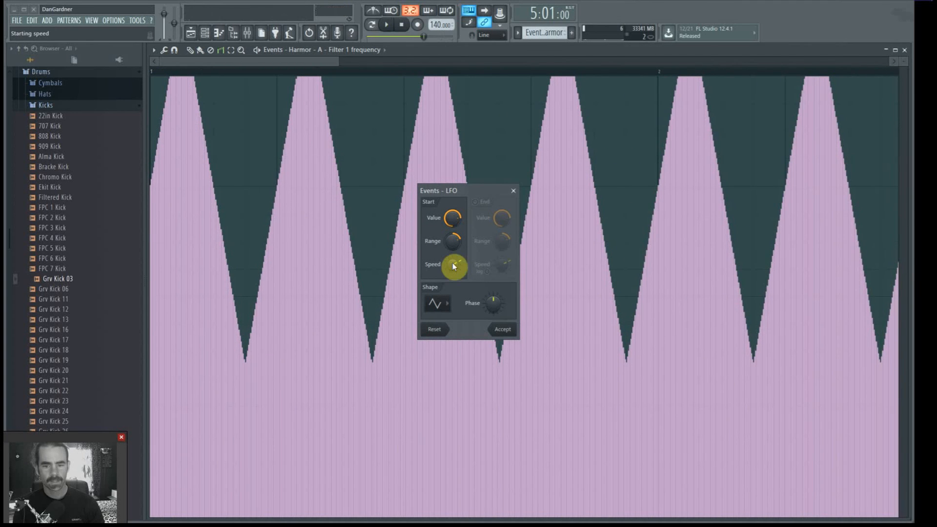
right_click(453, 264)
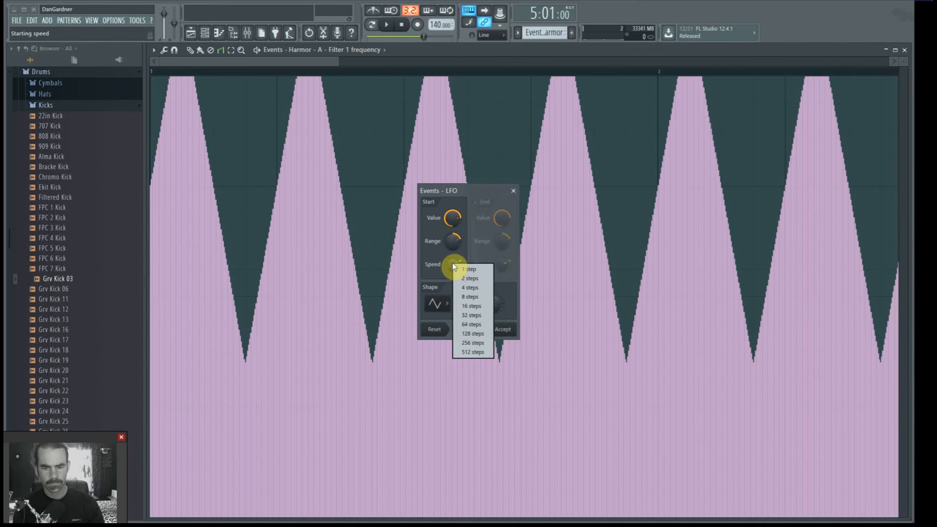
left_click(455, 265)
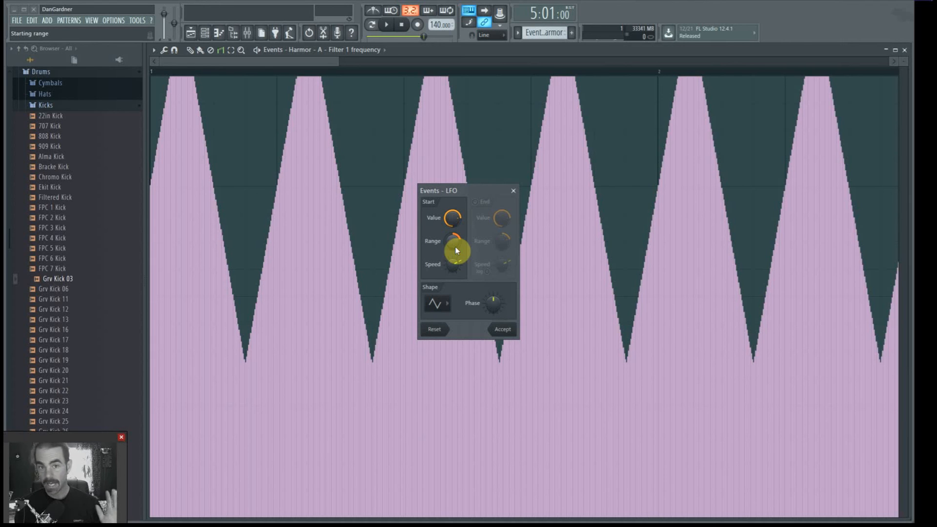
left_click(507, 328)
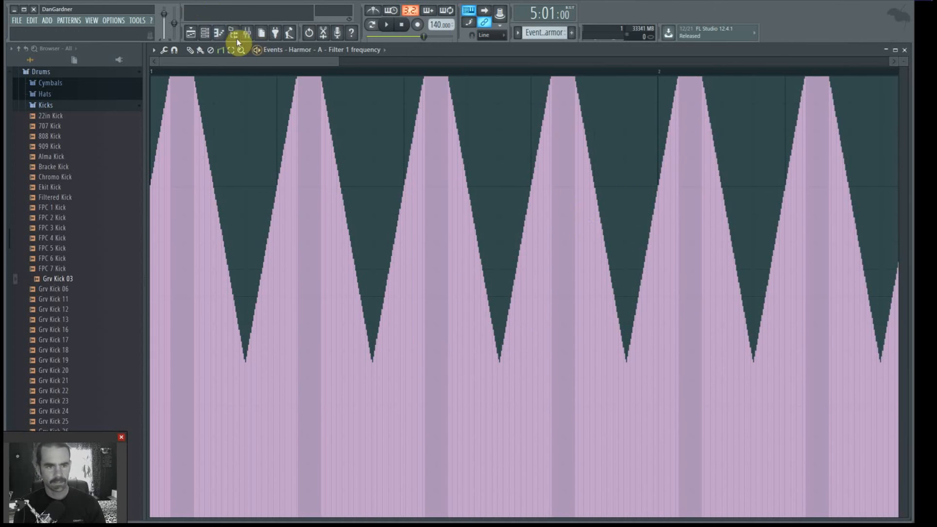
- Play the harmor pattern with the LFO-shaped event clip from bar 5 in the playlist
left_click(190, 33)
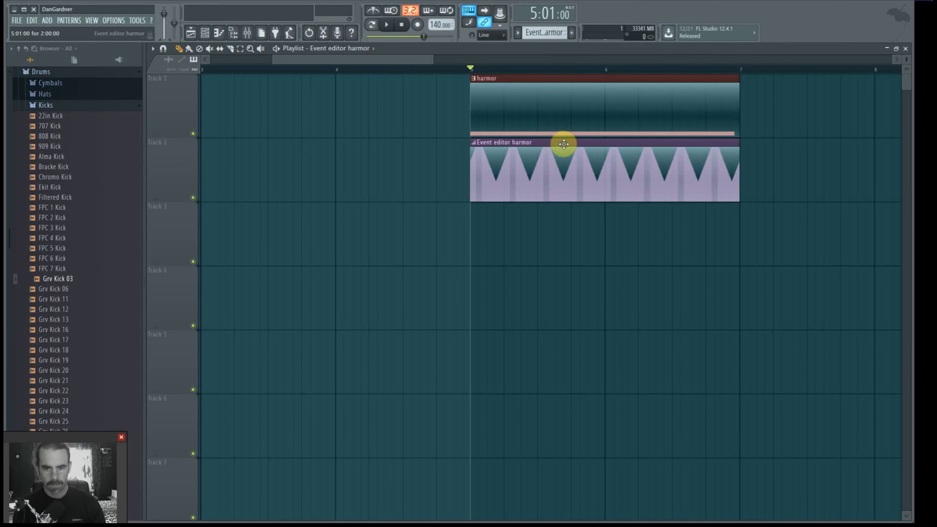
key("space")
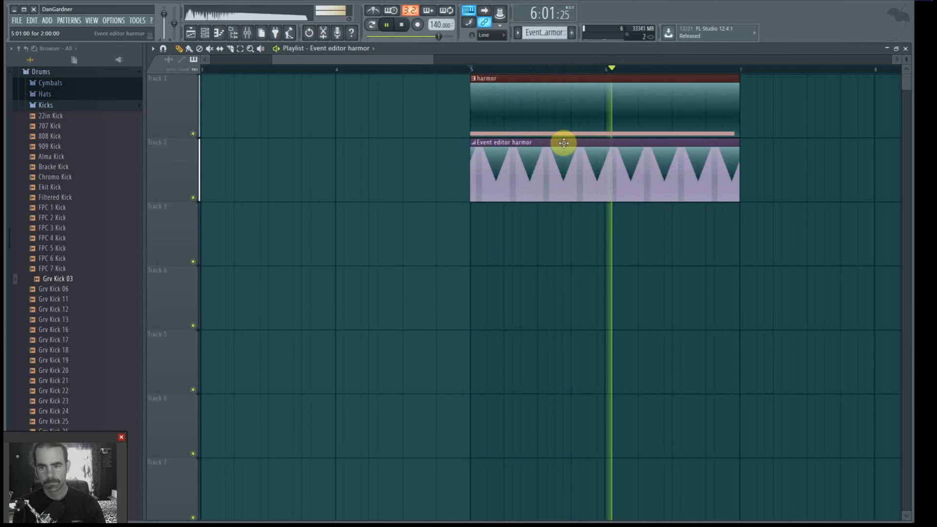
key("space")
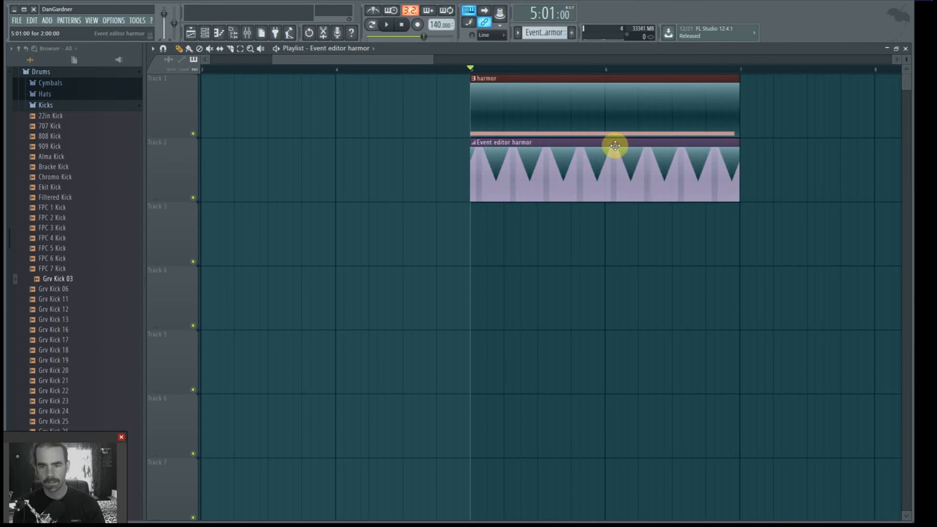
- Open the Event editor harmor clip and switch between its events, the playlist and Harmor's piano roll to compare the views
double_click(543, 142)
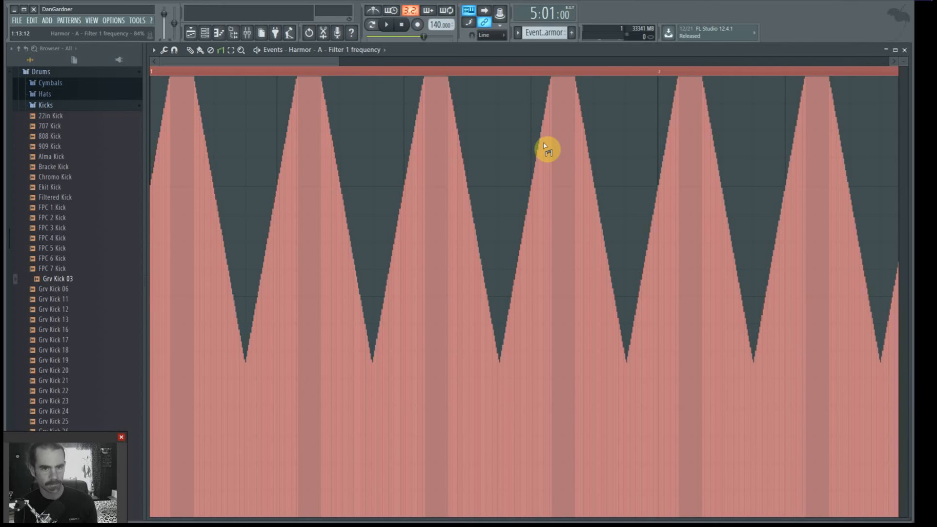
key("F5")
key("F7")
key("F5")
key("F7")
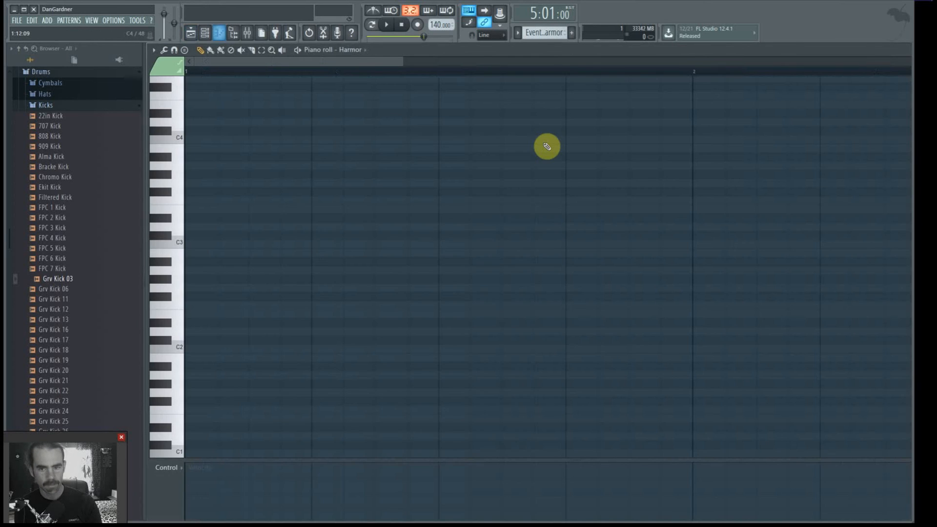
key("F5")
double_click(543, 142)
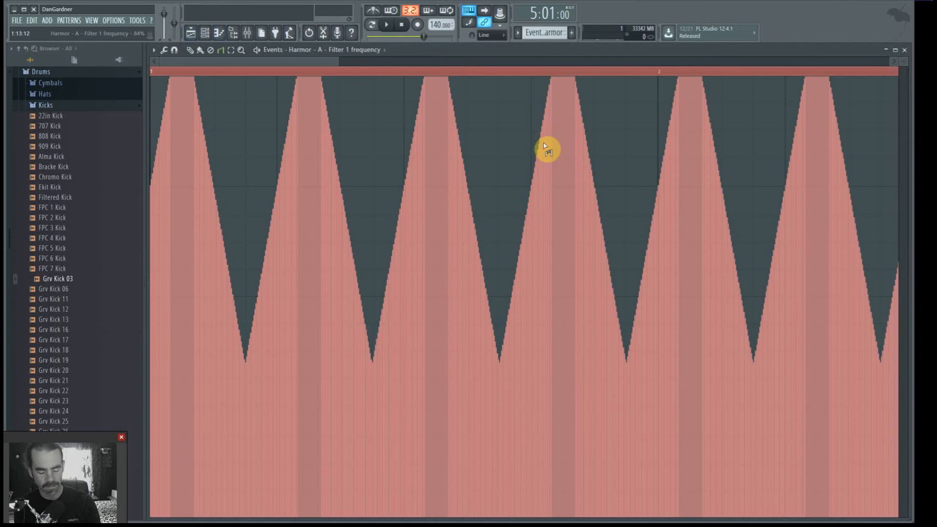
key("F7")
key("F7")
key("F7")
key("F5")
key("F5")
key("F5")
key("F5")
key("F7")
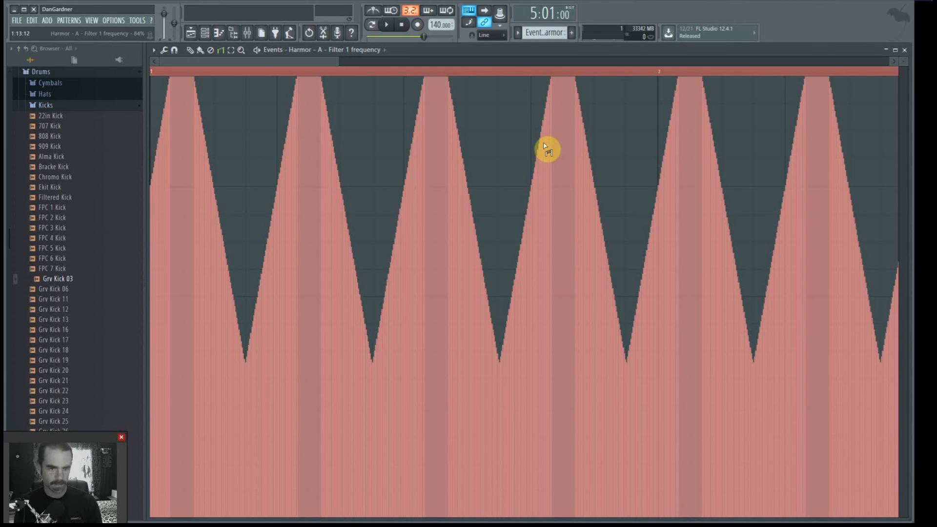
key("F5")
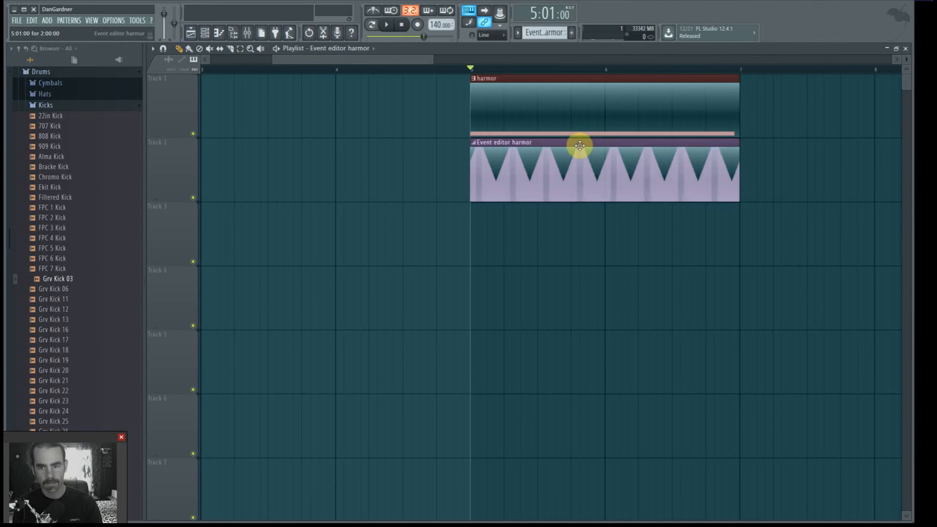
key("F5")
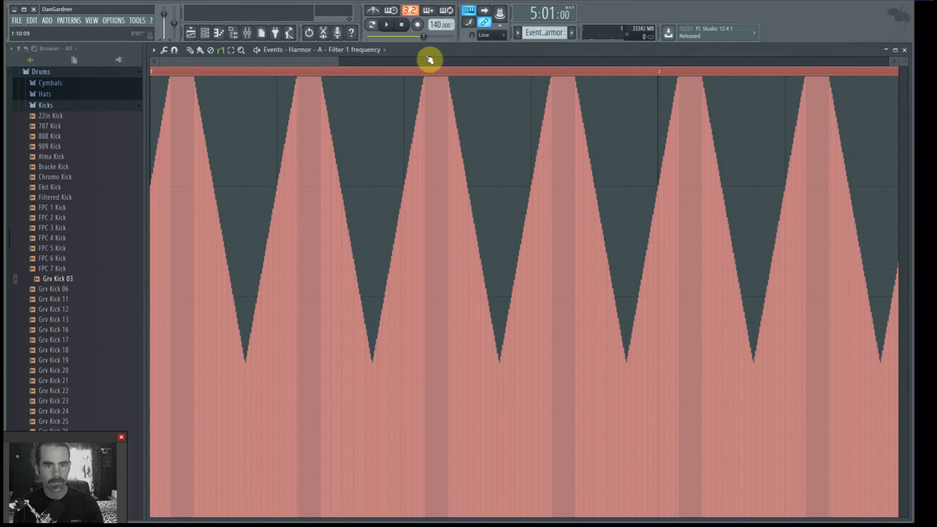
- Review the event editor's target control list and view the Grv Kick 03 Volume multiplier events
left_click(380, 49)
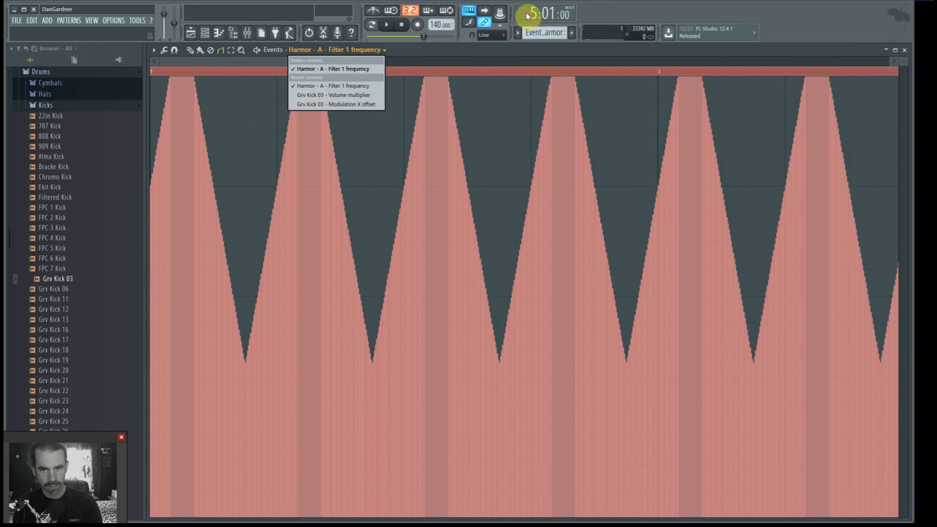
left_click(503, 26)
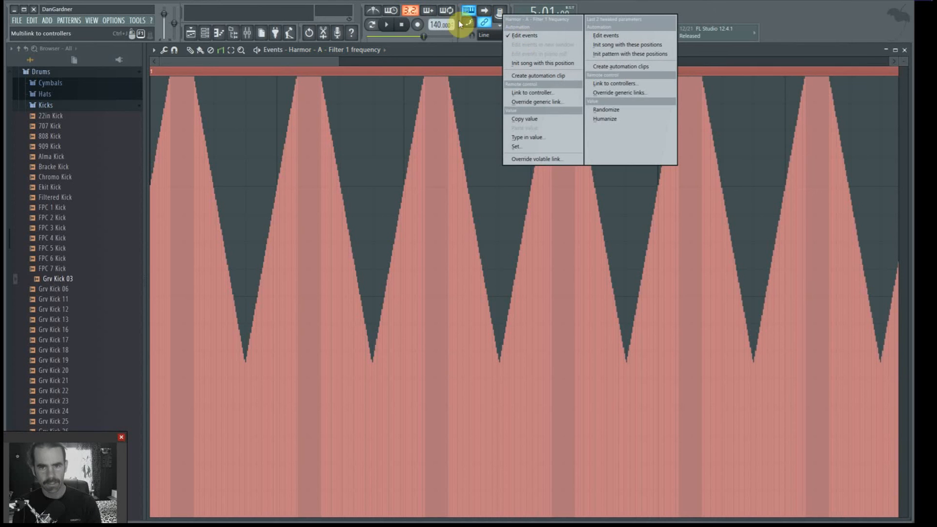
left_click(383, 50)
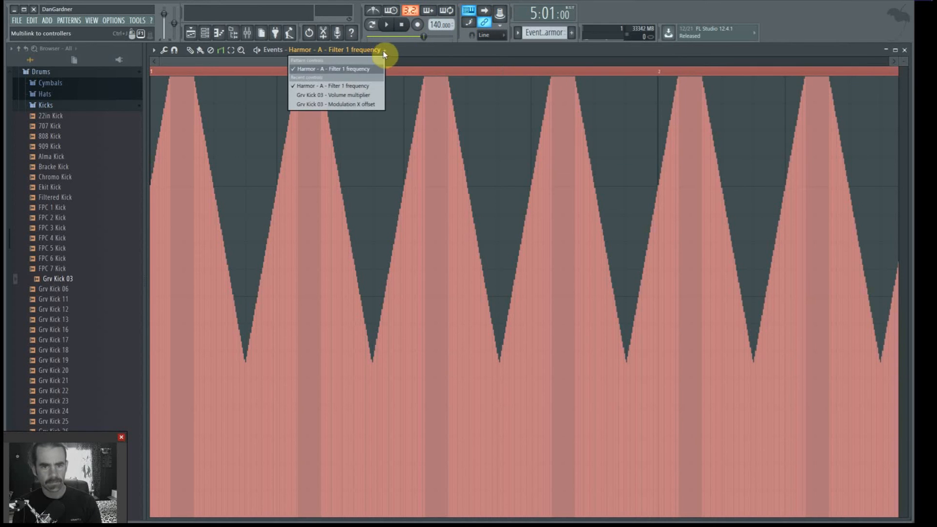
left_click(352, 96)
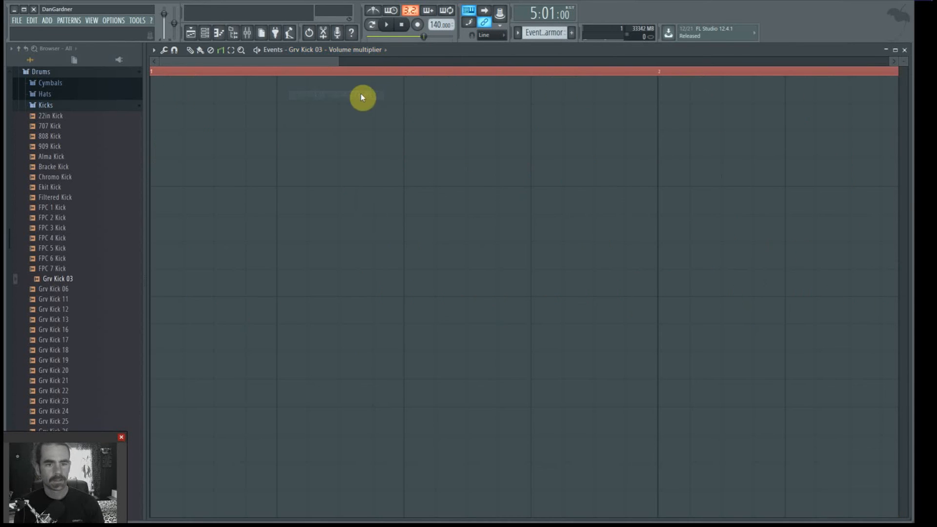
left_click(386, 51)
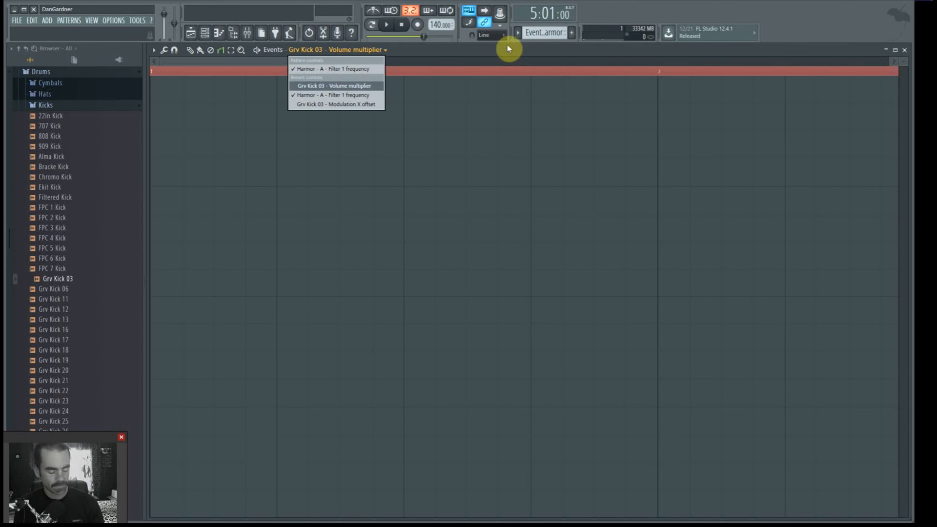
left_click(411, 60)
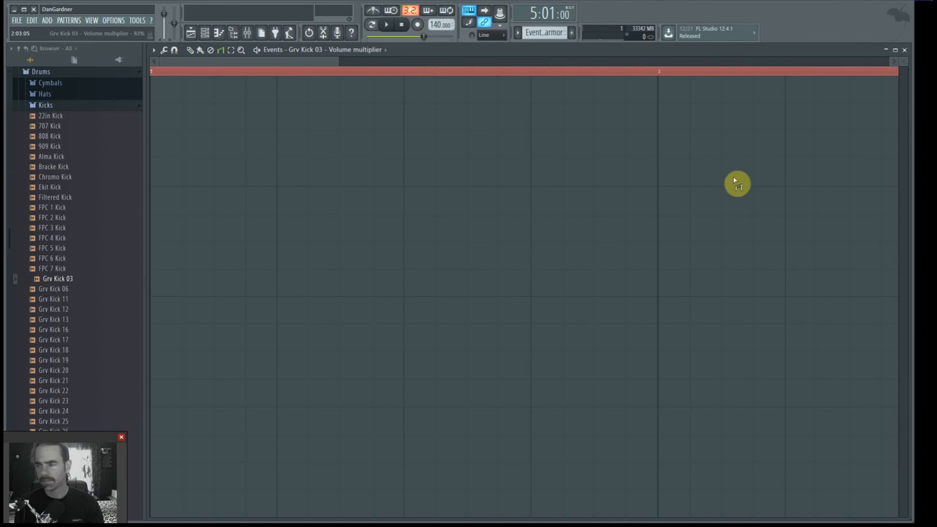
- Return to the playlist and delete the Event editor harmor clip from Track 2
key("F5")
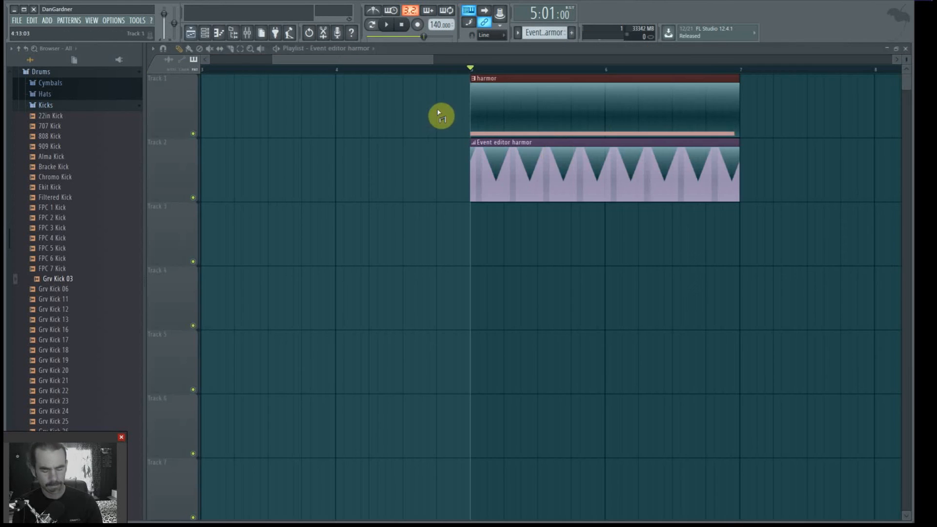
right_click(556, 143)
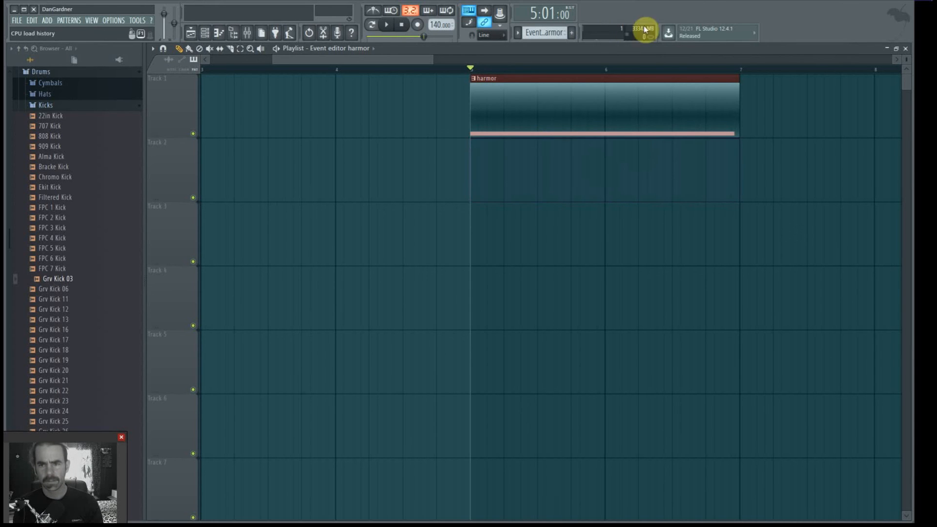
- Create a new blue pattern named EVEH and place its clip on Track 2 at bar 5, extended to just before bar 7
left_click(571, 32)
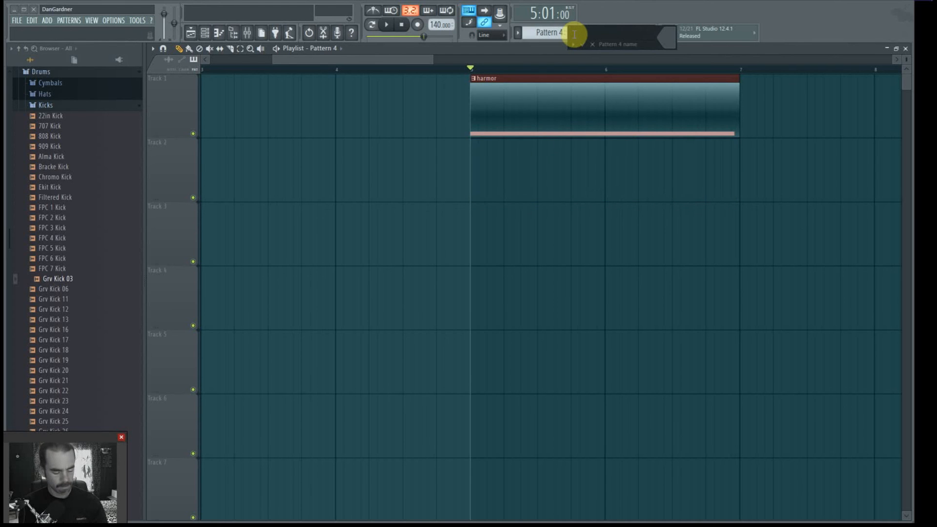
type("EM")
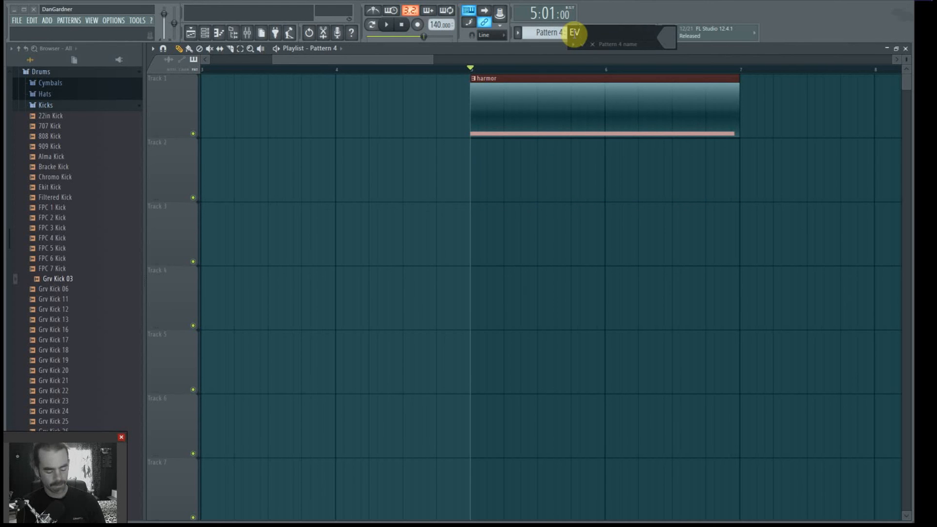
type("E")
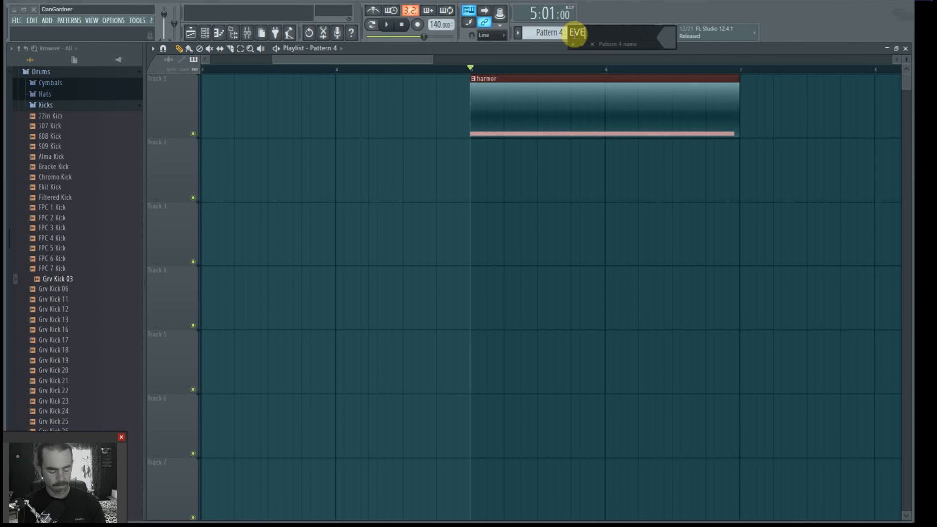
type("H")
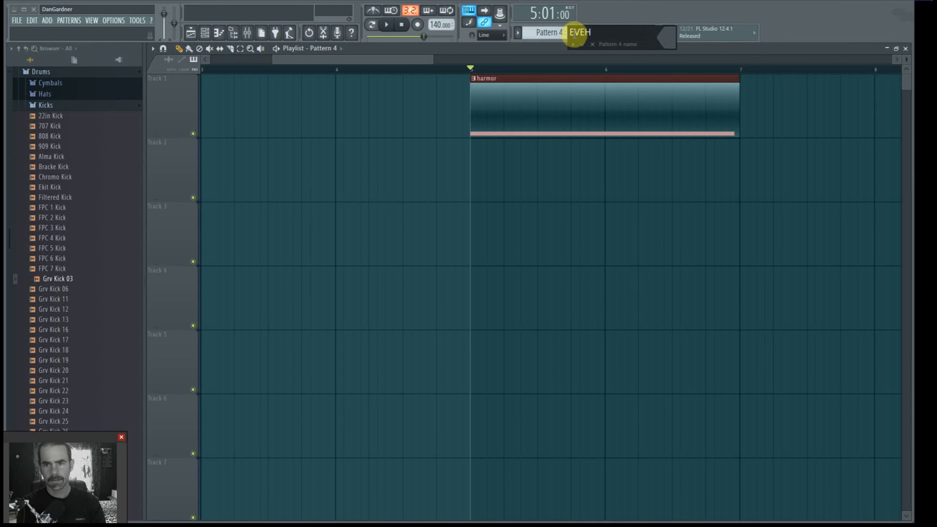
left_click(667, 38)
left_click(682, 58)
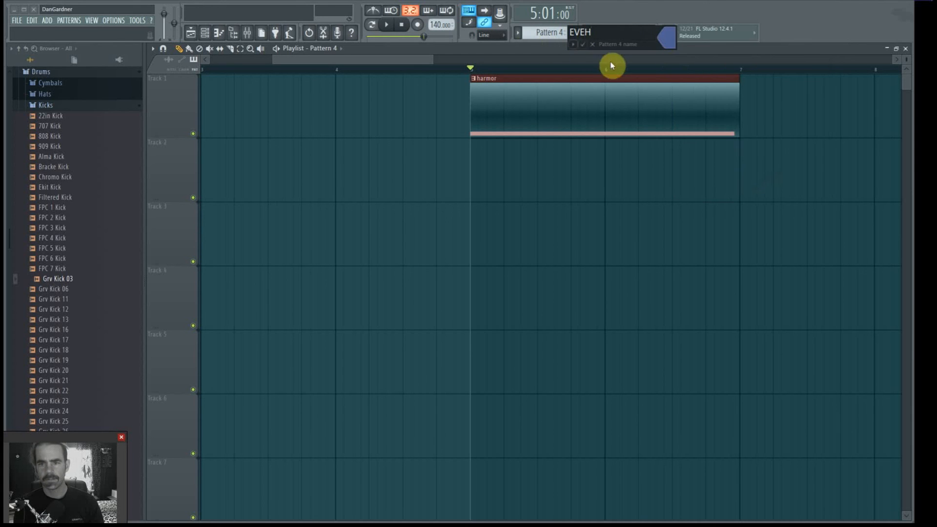
left_click(588, 46)
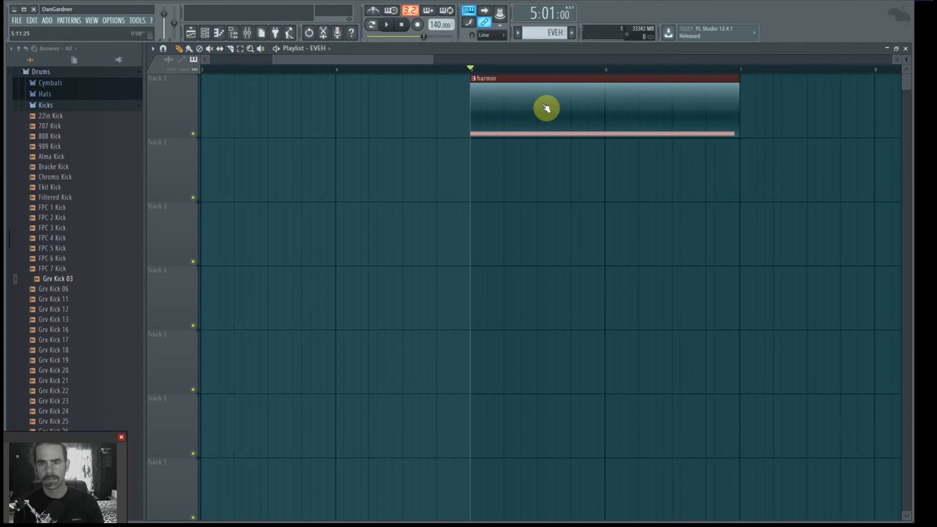
left_click(470, 163)
left_click_drag(607, 151, 731, 149)
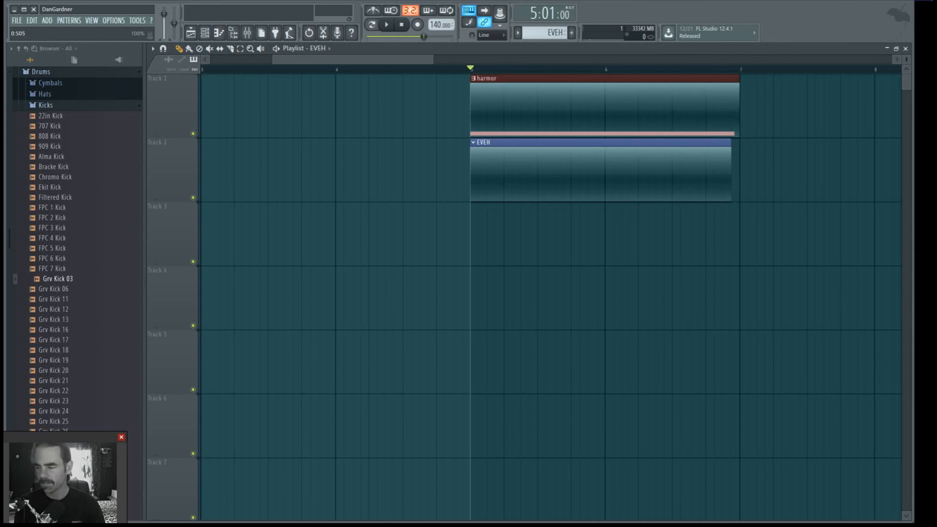
- Link Harmor's part A Filter 1 frequency to an external controller and check the control in the Harmor window
left_click(508, 20)
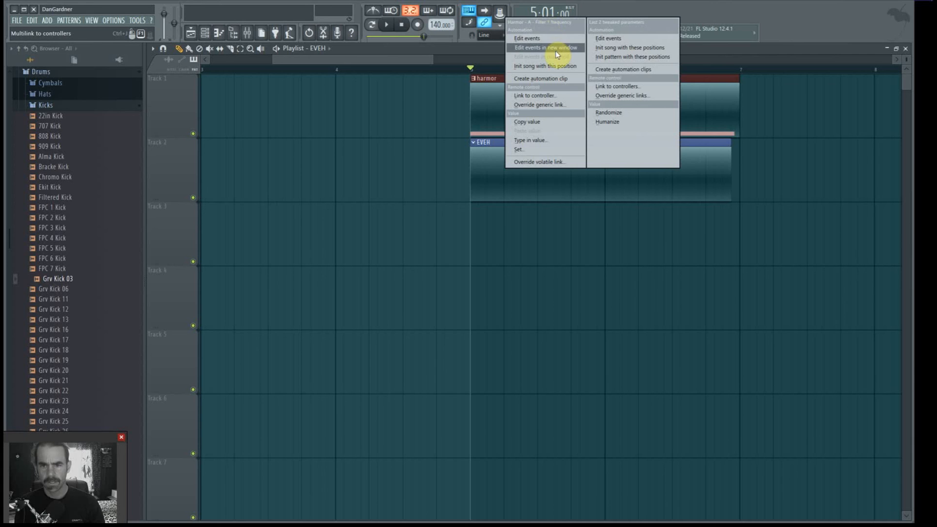
left_click(543, 96)
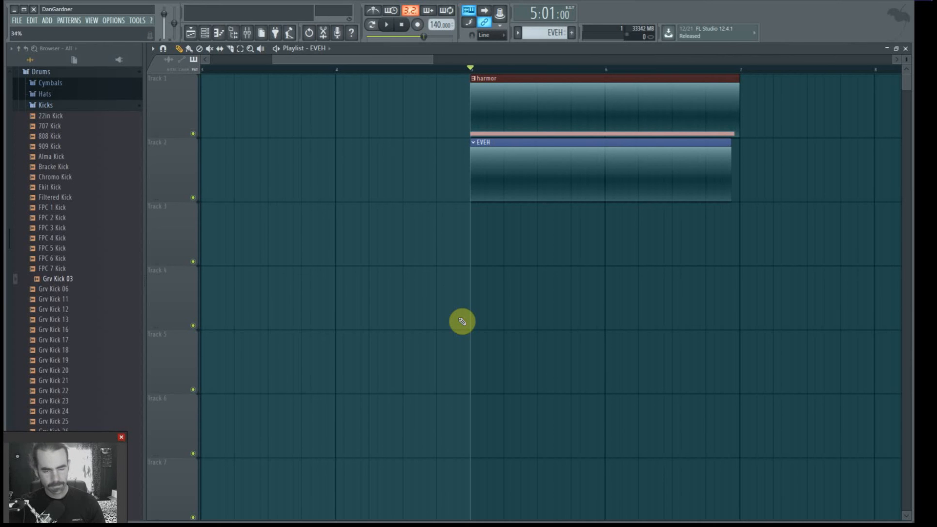
left_click_drag(936, 211, 361, 157)
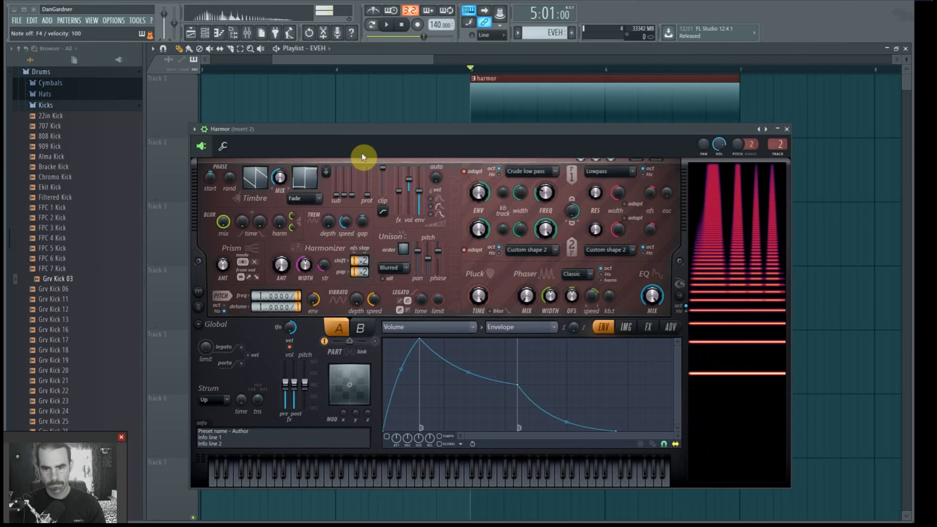
left_click_drag(722, 131, 936, 172)
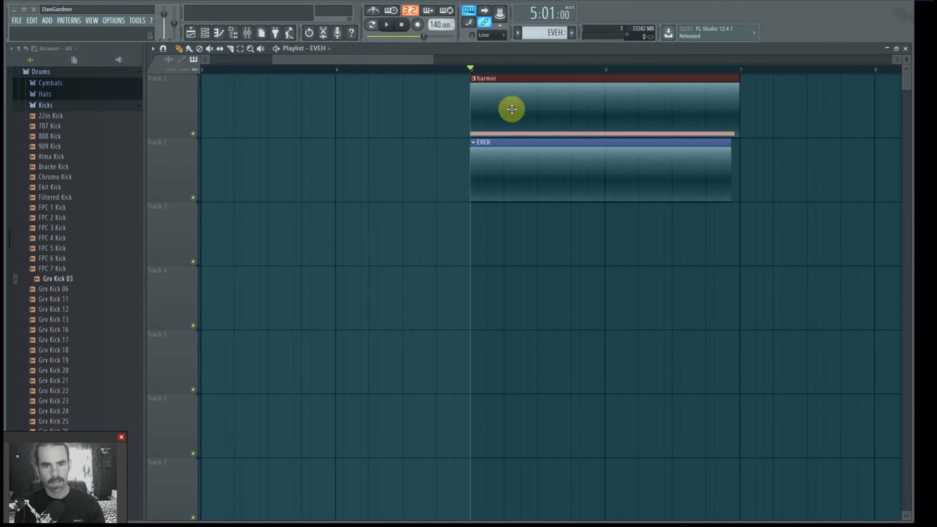
- Open the EVEH pattern's event editor and target Harmor - A - Filter 1 frequency
double_click(536, 140)
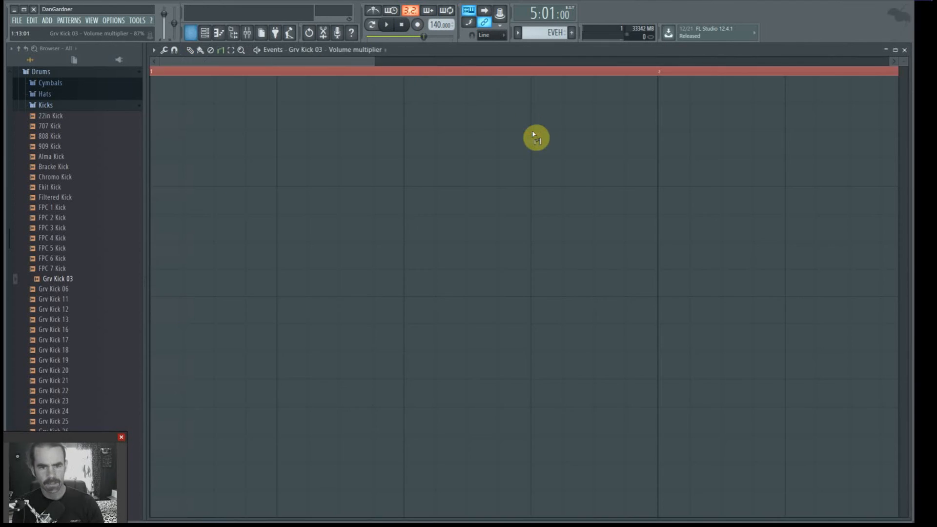
left_click(385, 50)
left_click(367, 78)
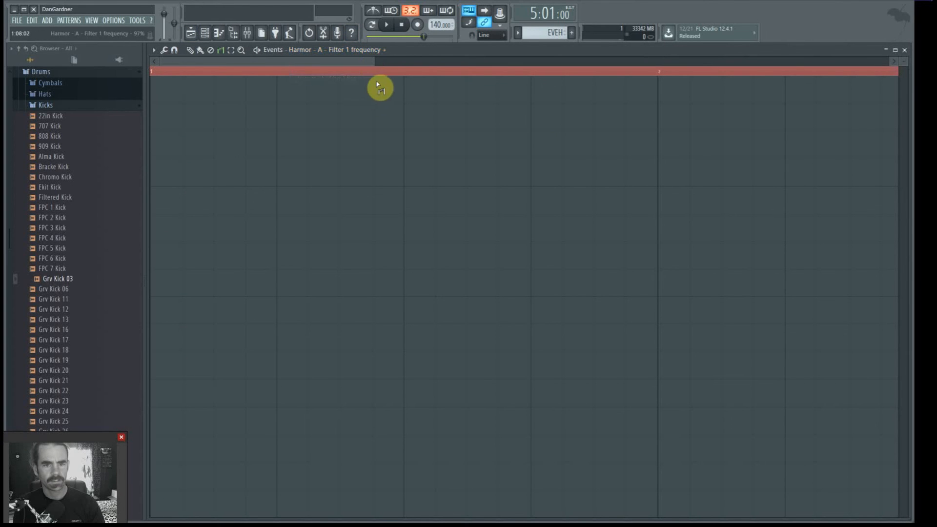
- Record notes and automation from bar 5 while sweeping Harmor's Filter 1 frequency up and down with the linked controller
left_click(417, 25)
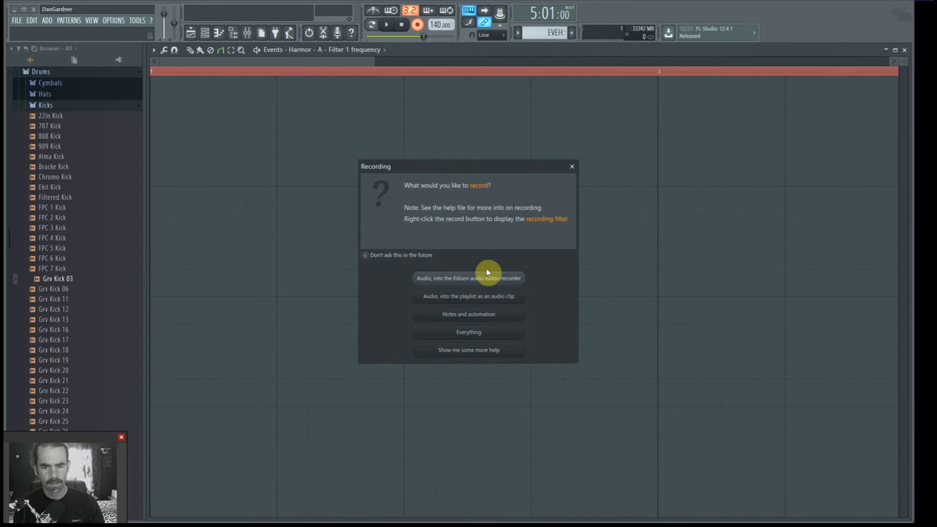
left_click(472, 316)
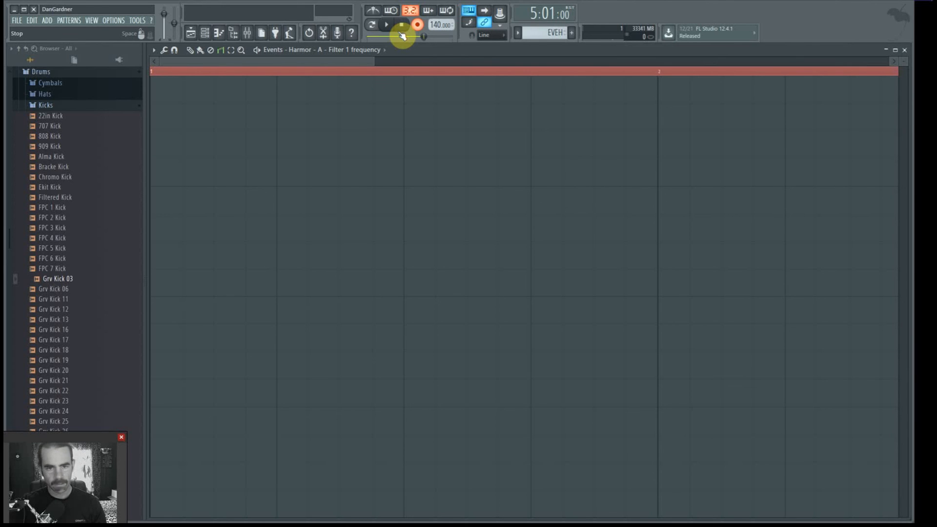
key("space")
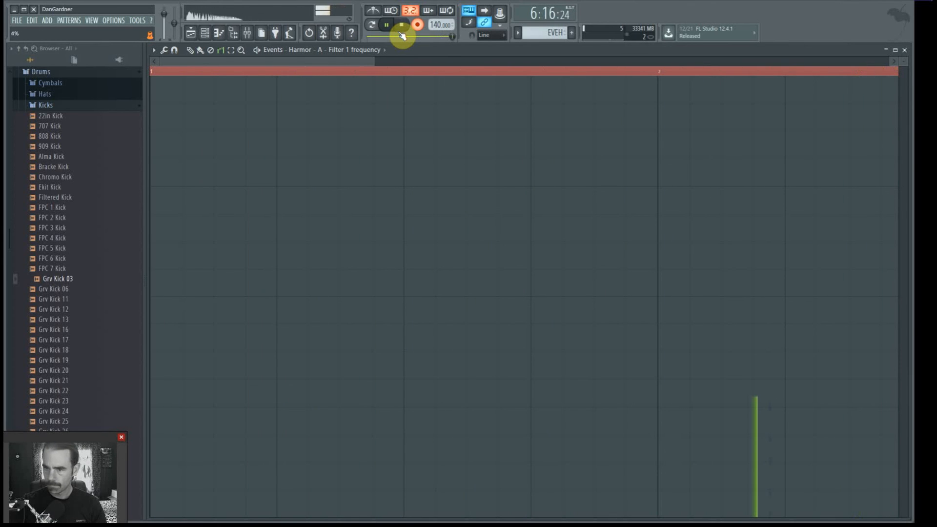
key("space")
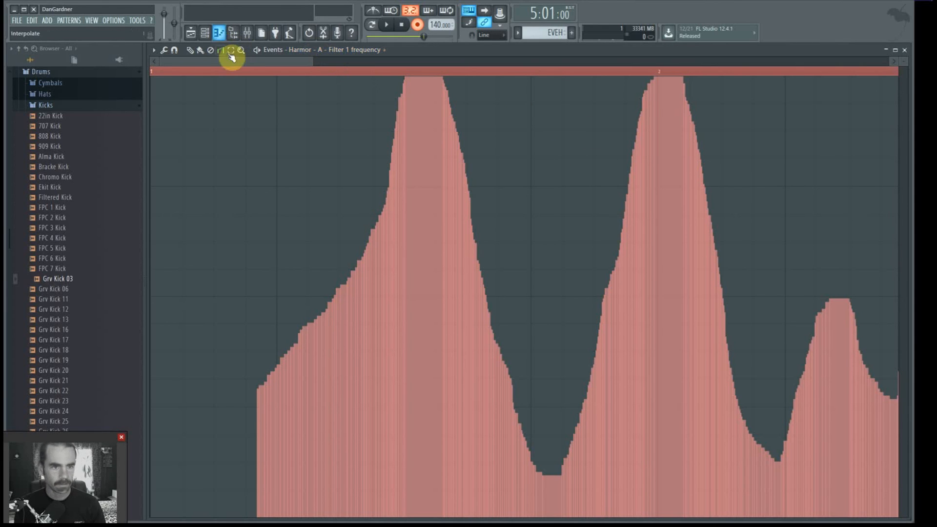
- Draw a falling filter curve over the first beat of the recorded events and play back the result
left_click(190, 50)
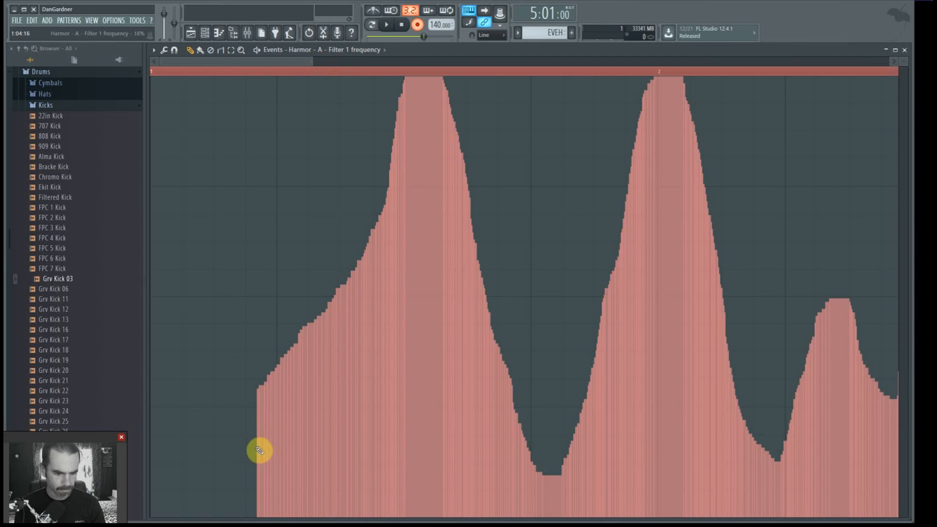
mouse_move(228, 516)
left_mouse_down()
mouse_move(199, 512)
mouse_move(261, 487)
mouse_move(220, 464)
mouse_move(257, 477)
mouse_move(278, 499)
mouse_move(234, 472)
mouse_move(200, 364)
mouse_move(185, 246)
mouse_move(151, 154)
left_mouse_up()
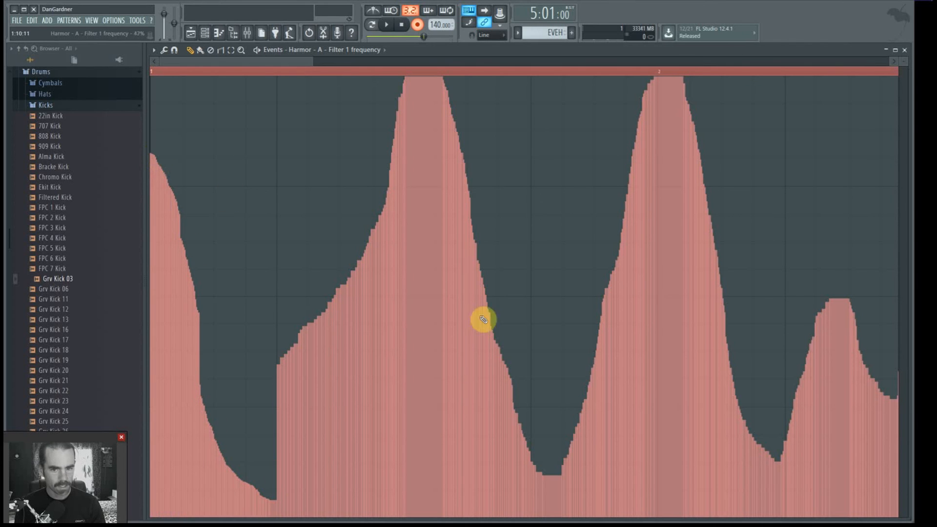
key("space")
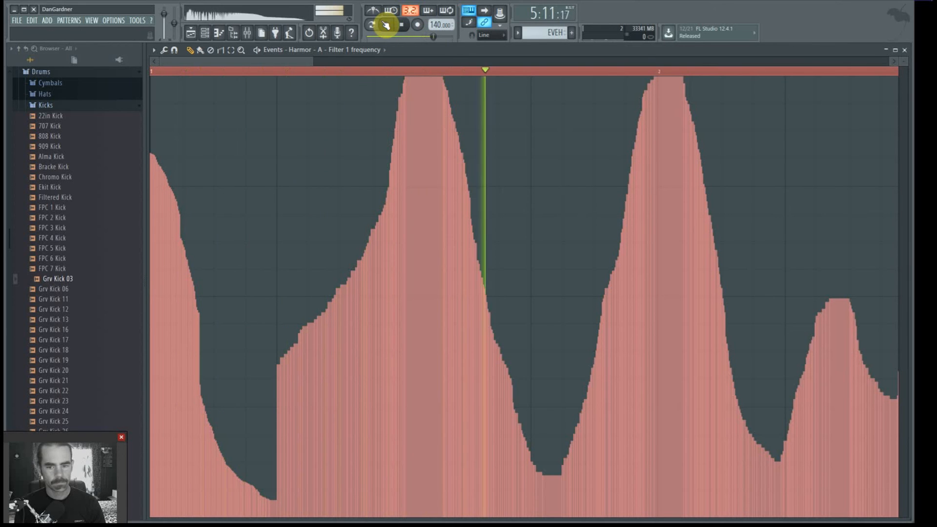
key("space")
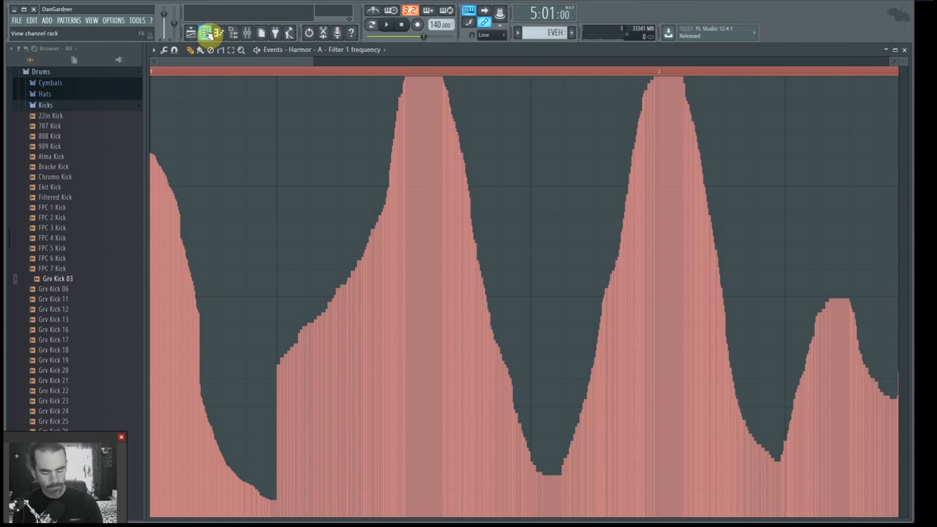
- Return to the playlist and lengthen the EVEH clip on Track 2 to bar 7, matching the harmor clip
left_click(191, 33)
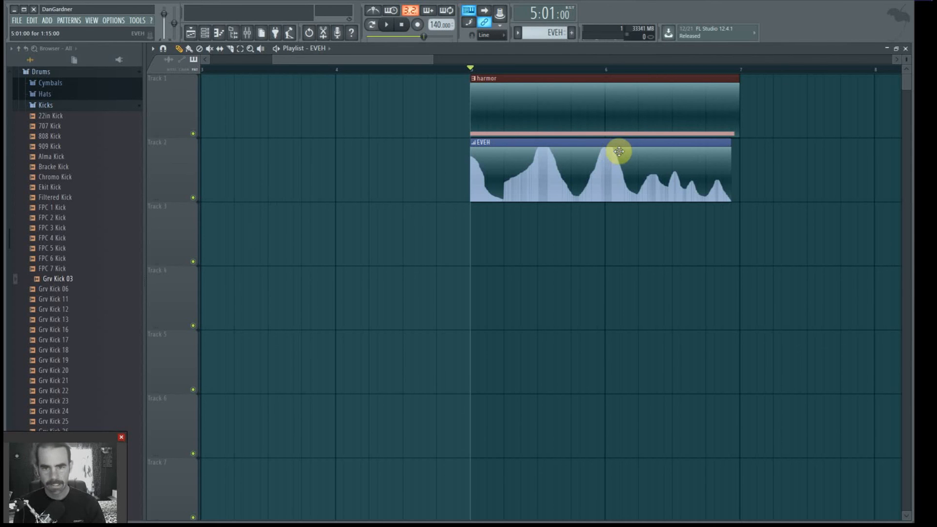
left_click(638, 82)
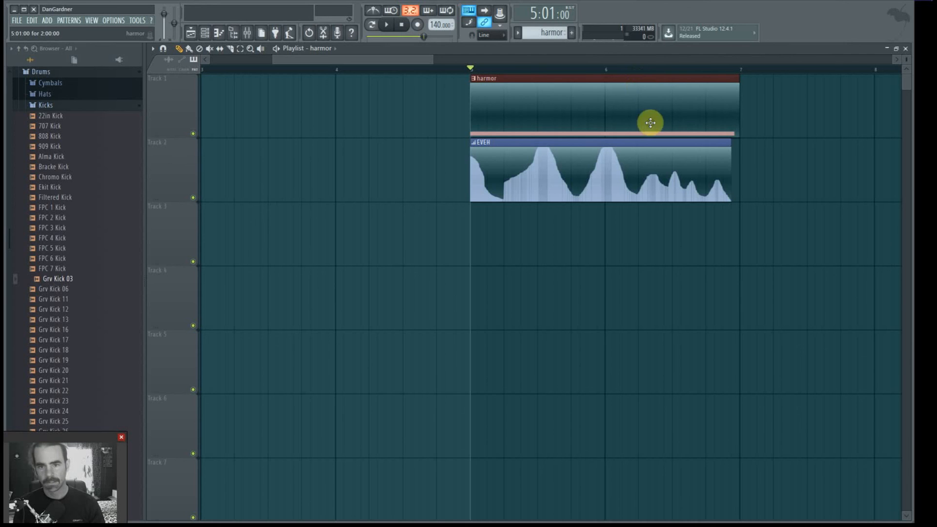
left_click_drag(731, 142, 738, 140)
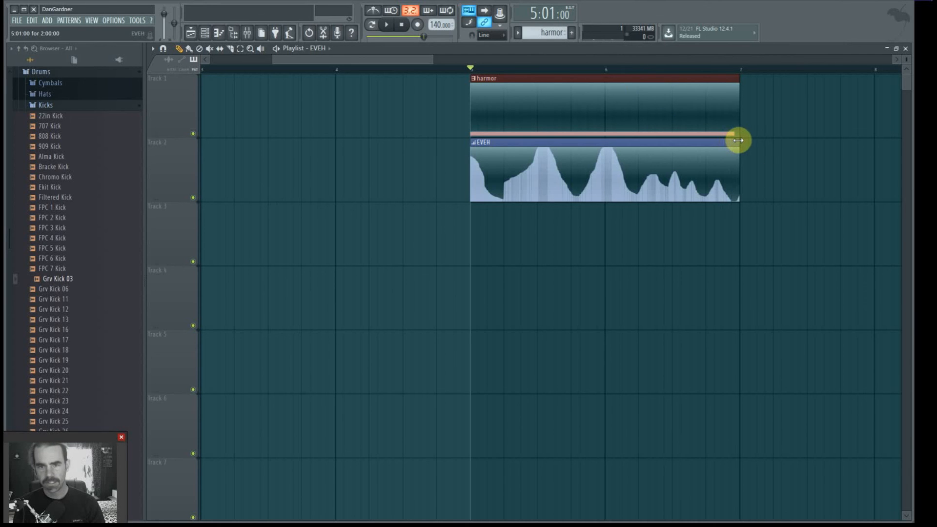